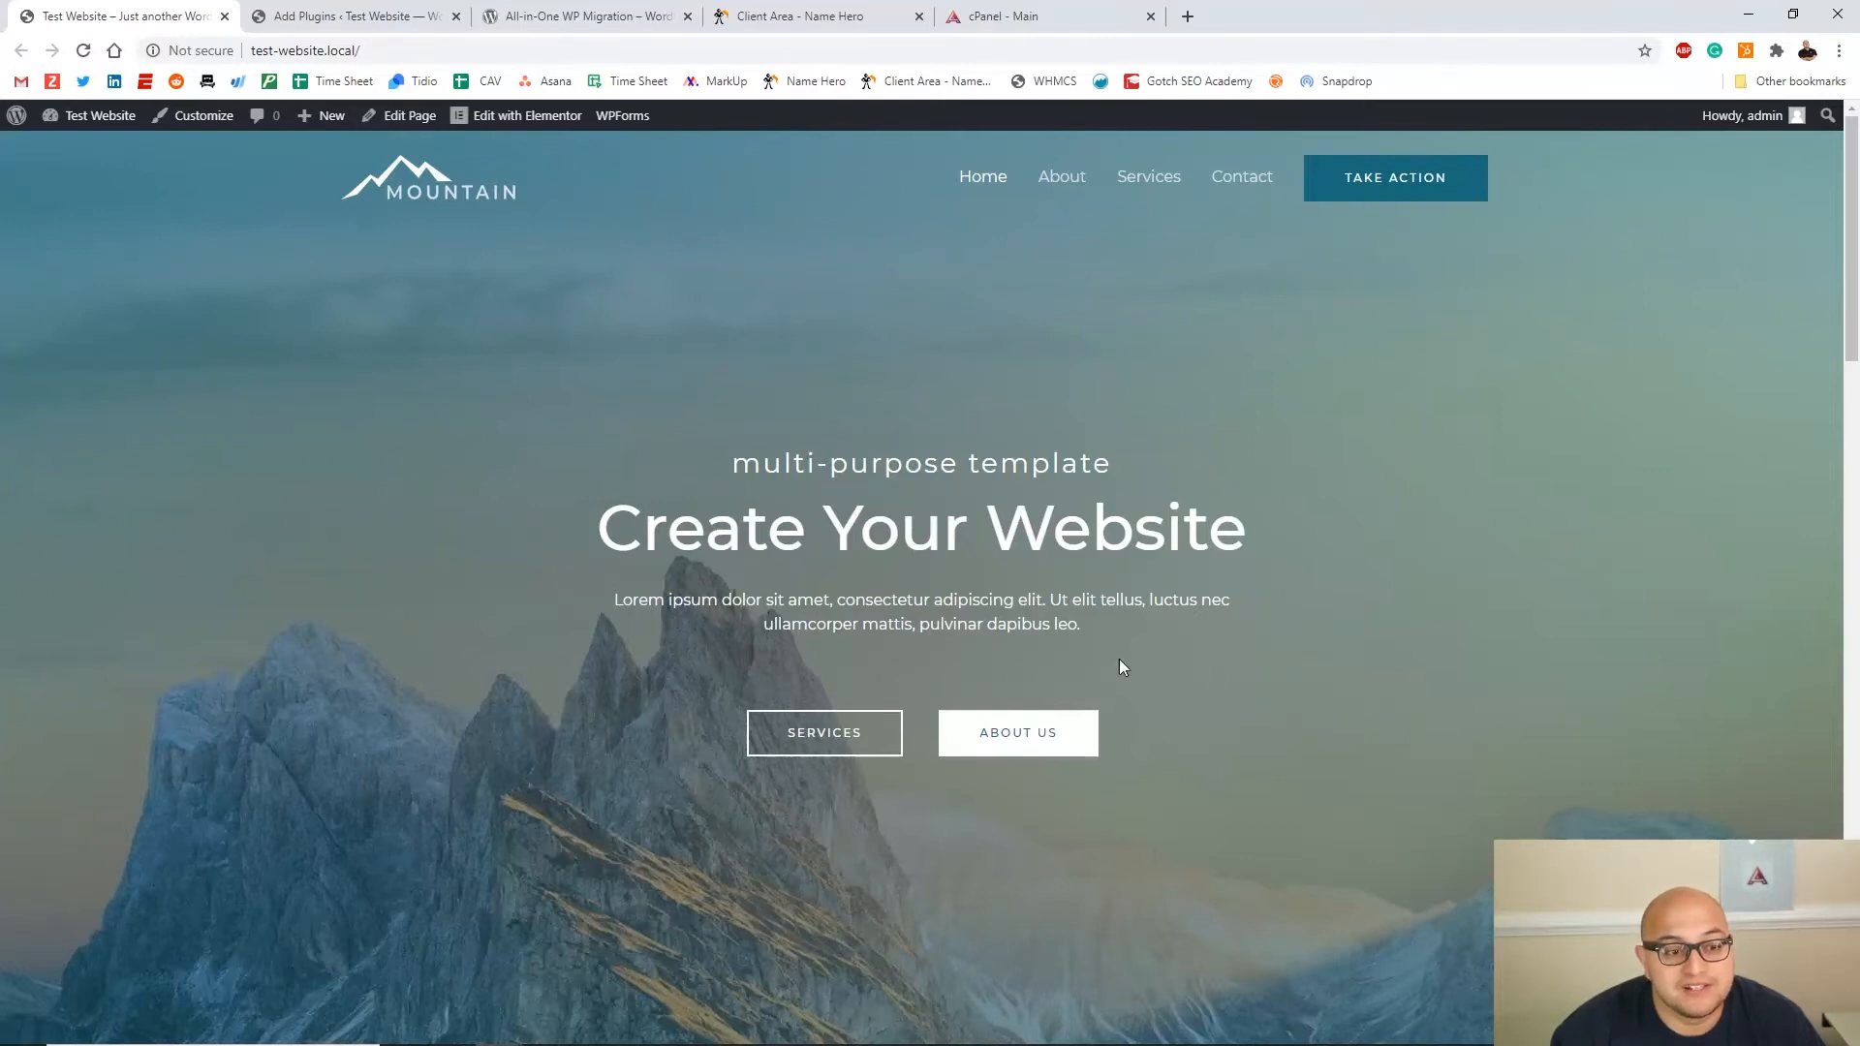
Review the All-in-One WP Migration page on wordpress.org, then return to the plugin search results
{"action": "scroll", "coordinate": [1101, 589], "scroll_direction": "down", "scroll_amount": 18}
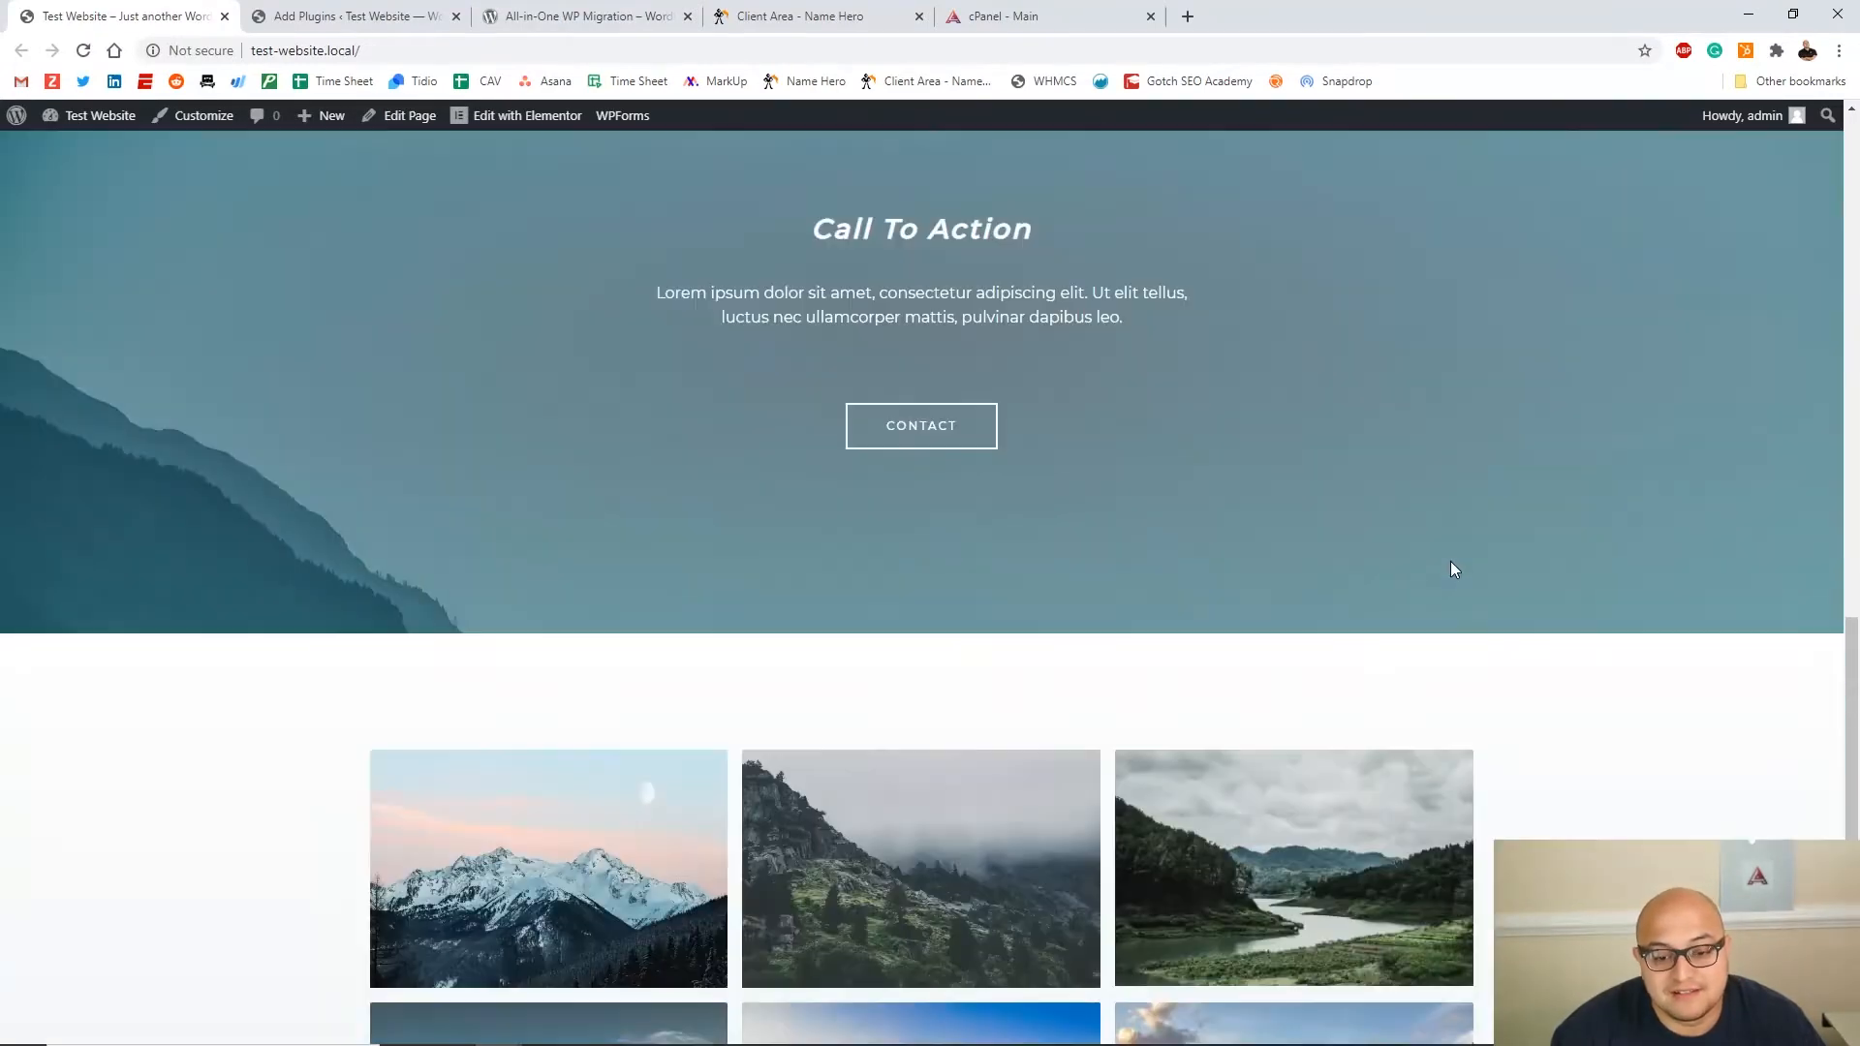
{"action": "scroll", "coordinate": [1451, 566], "scroll_direction": "down", "scroll_amount": 5}
{"action": "scroll", "coordinate": [1830, 239], "scroll_direction": "up", "scroll_amount": 20}
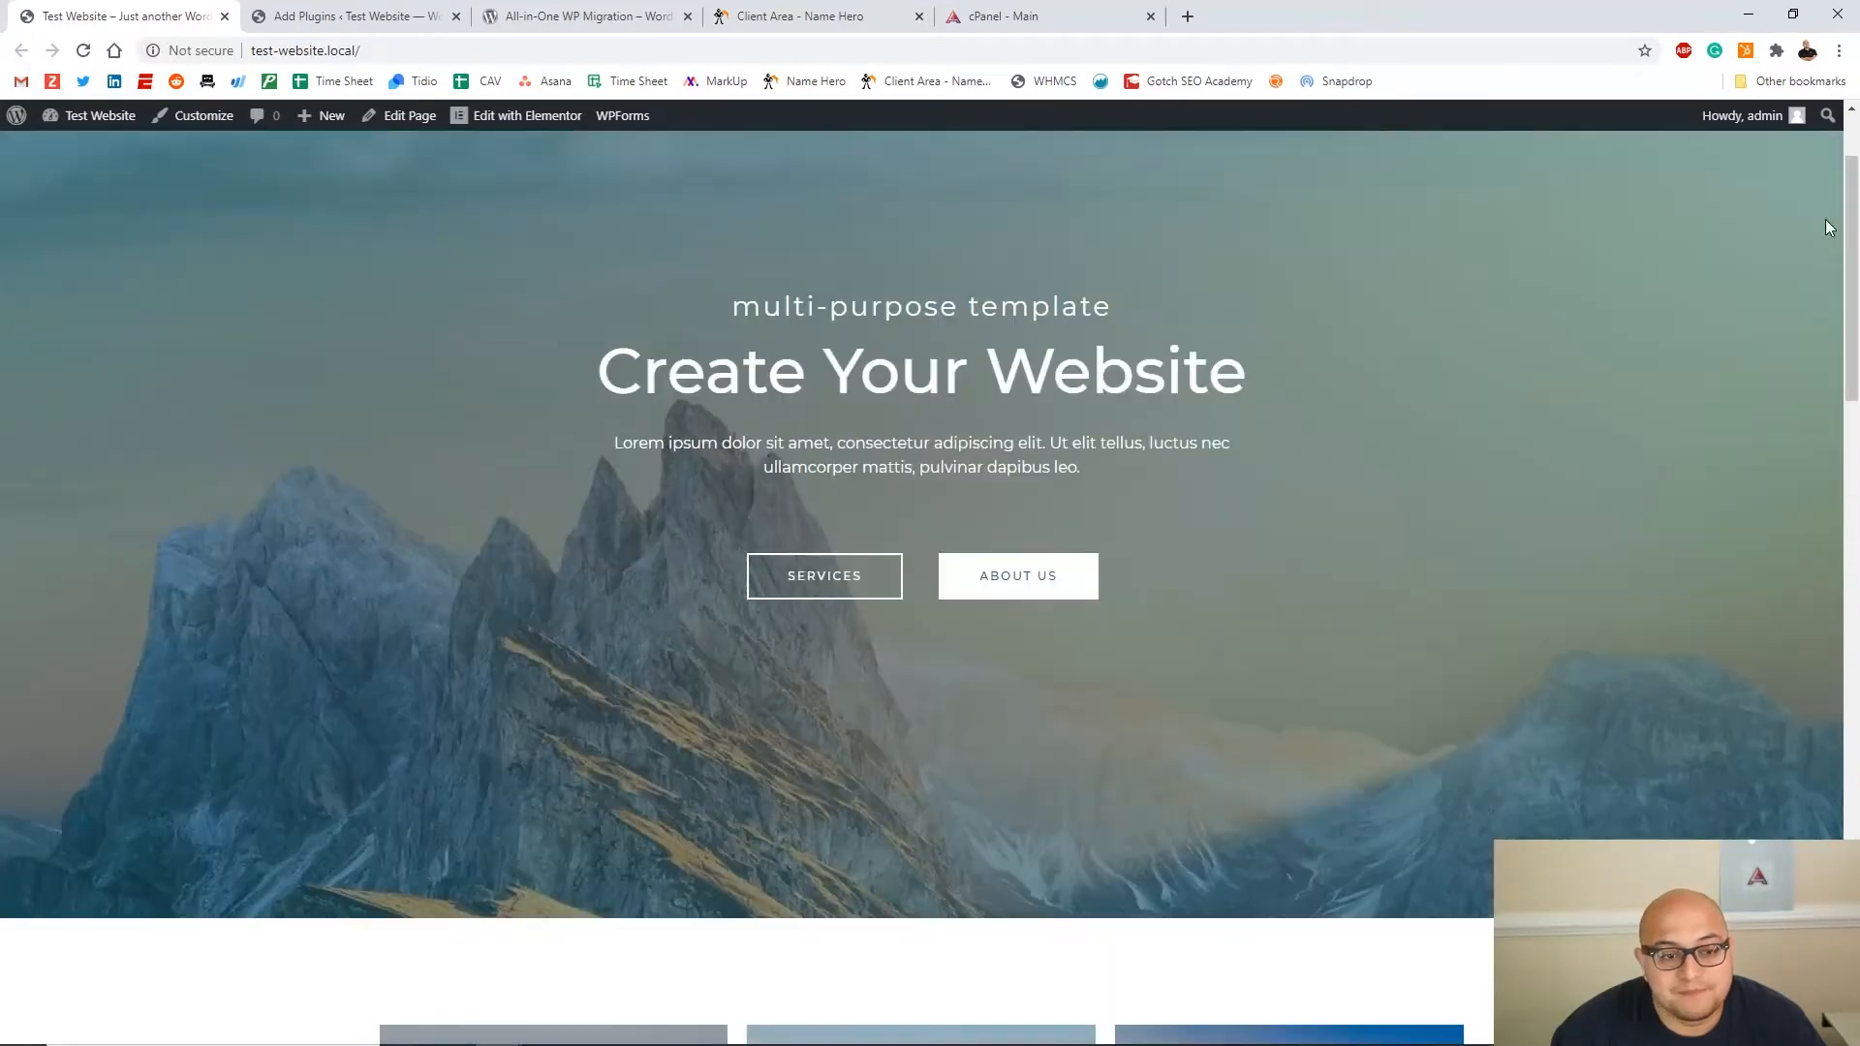
{"action": "scroll", "coordinate": [387, 407], "scroll_direction": "up", "scroll_amount": 2}
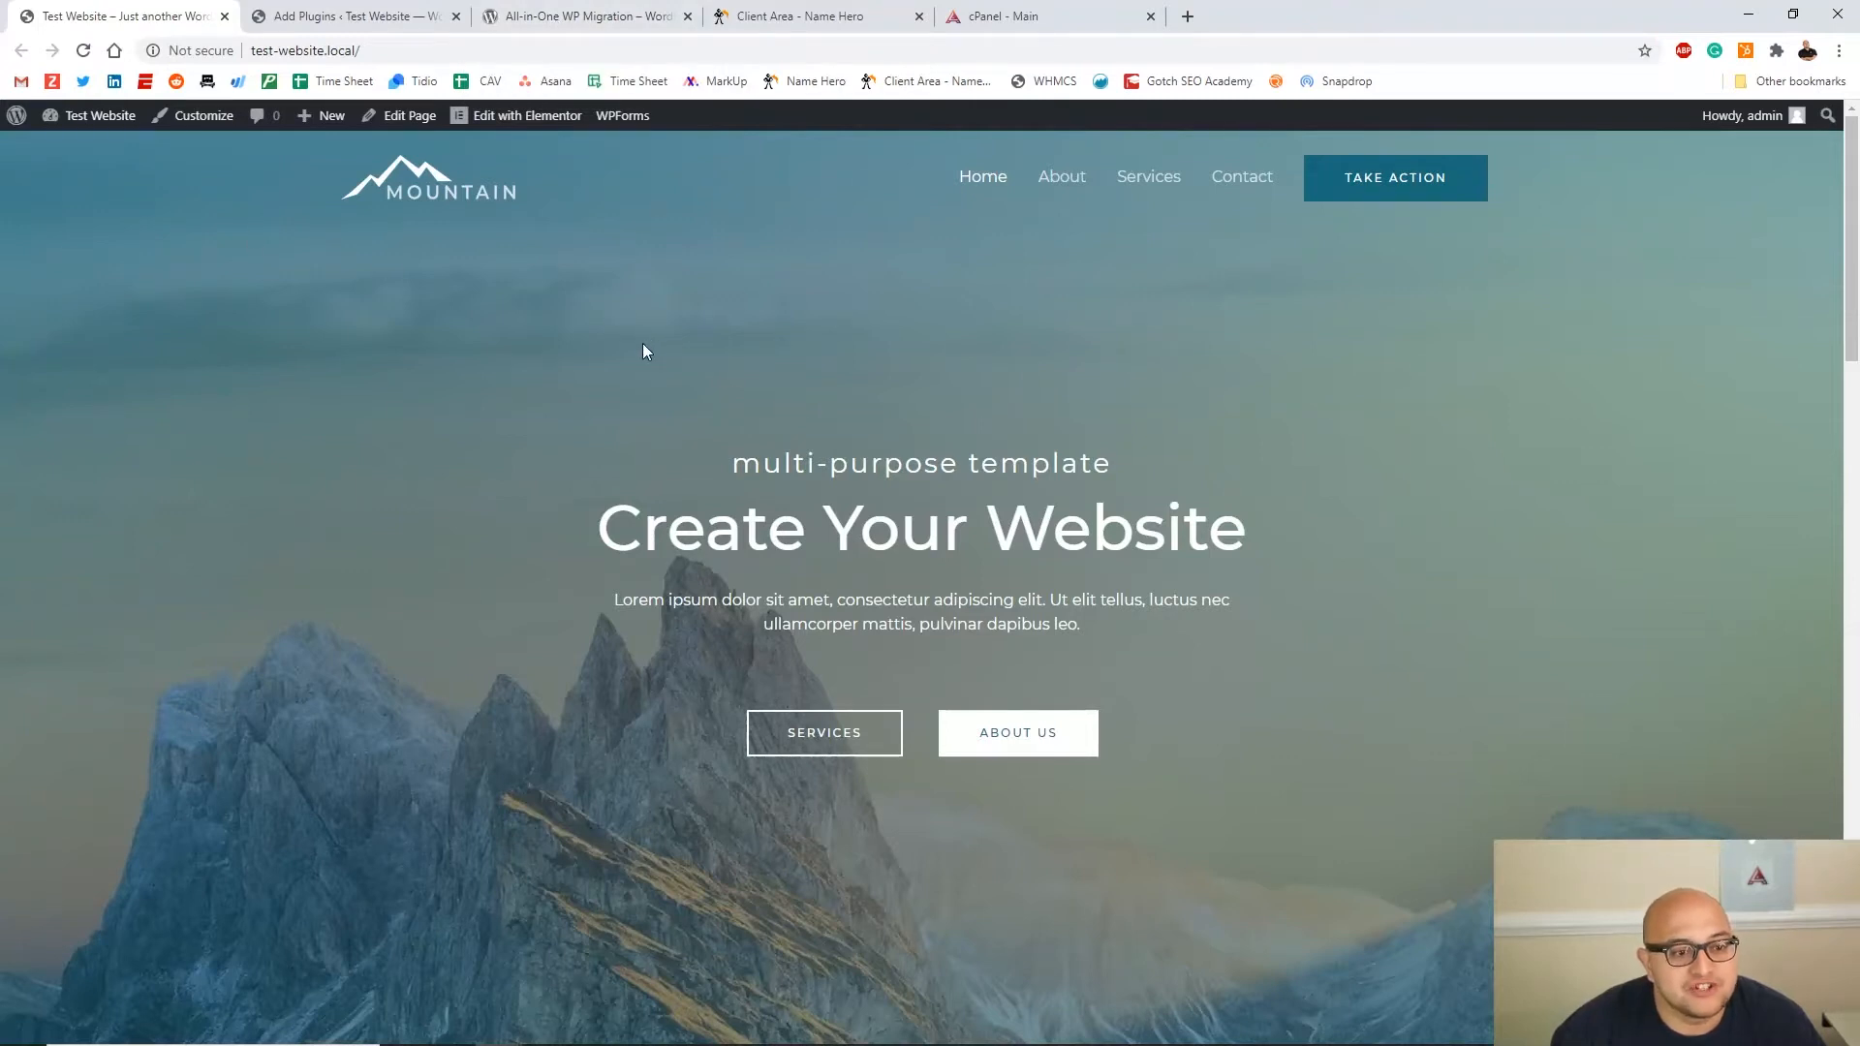
{"action": "left_click", "coordinate": [346, 17]}
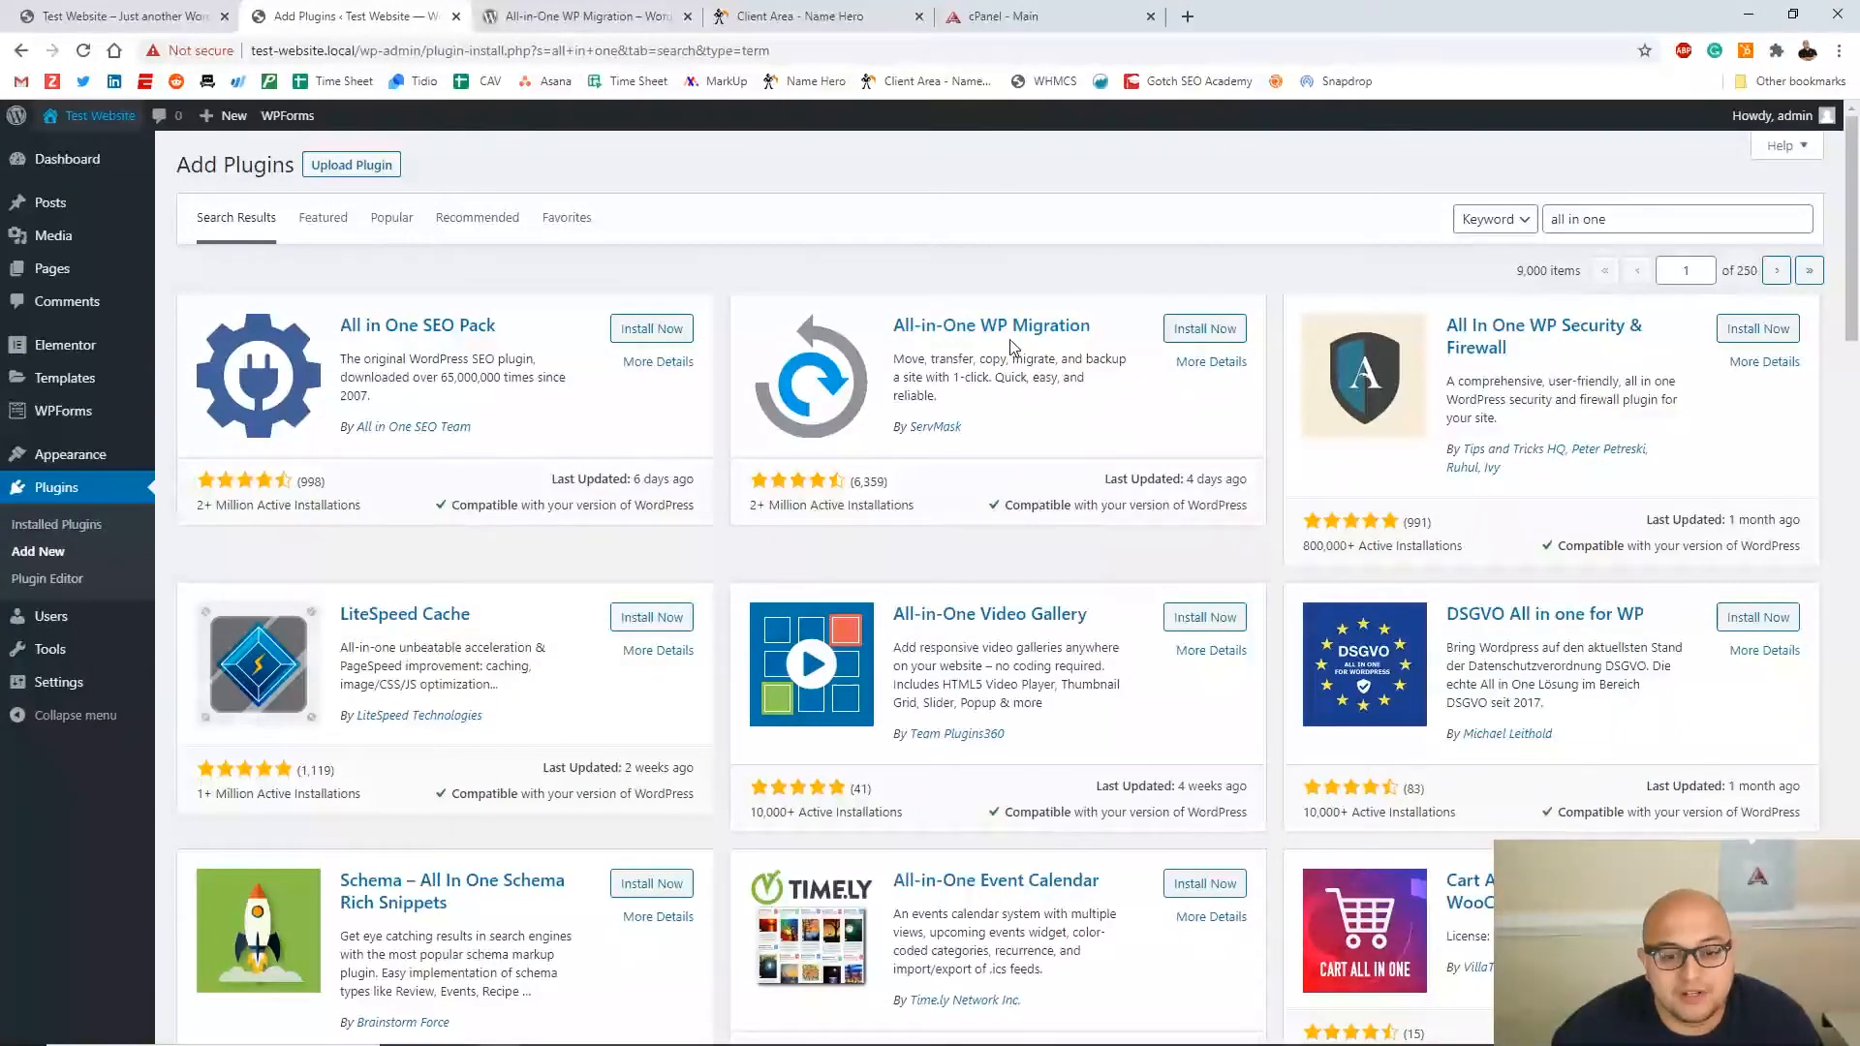
{"action": "left_click", "coordinate": [581, 16]}
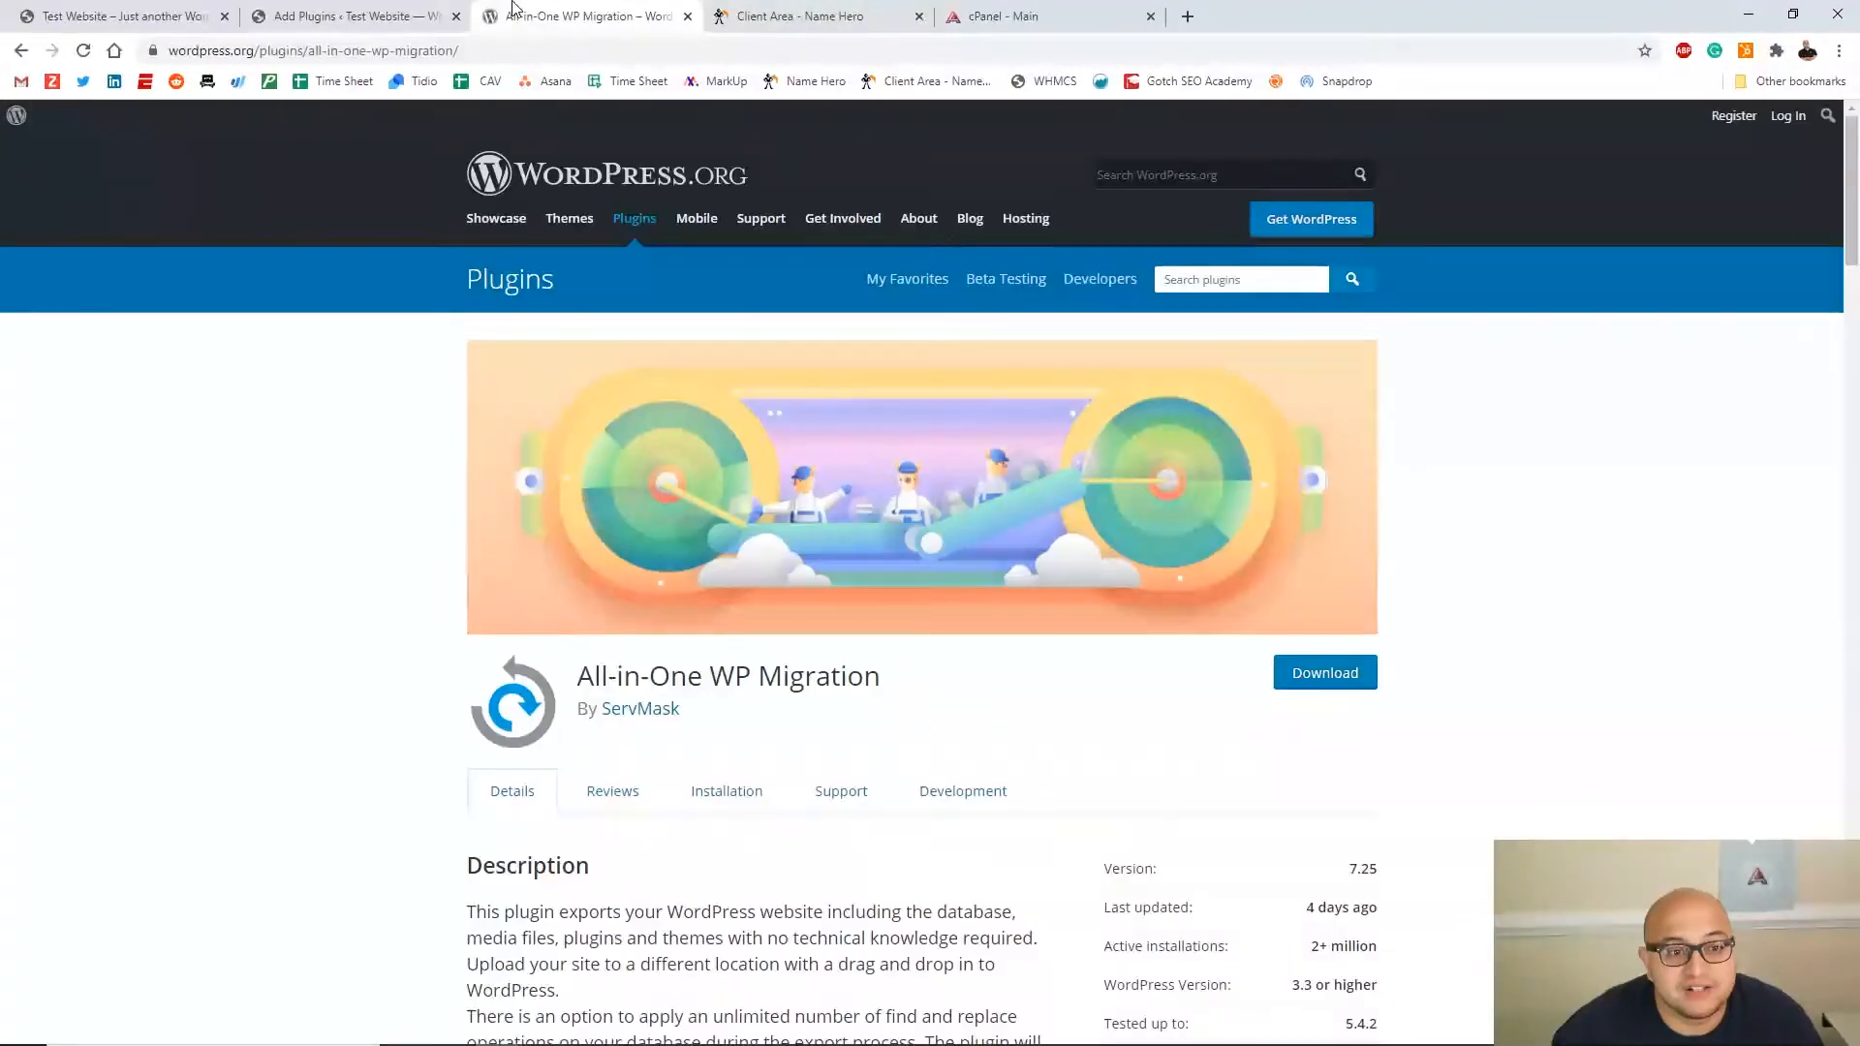
{"action": "scroll", "coordinate": [1337, 407], "scroll_direction": "down", "scroll_amount": 3}
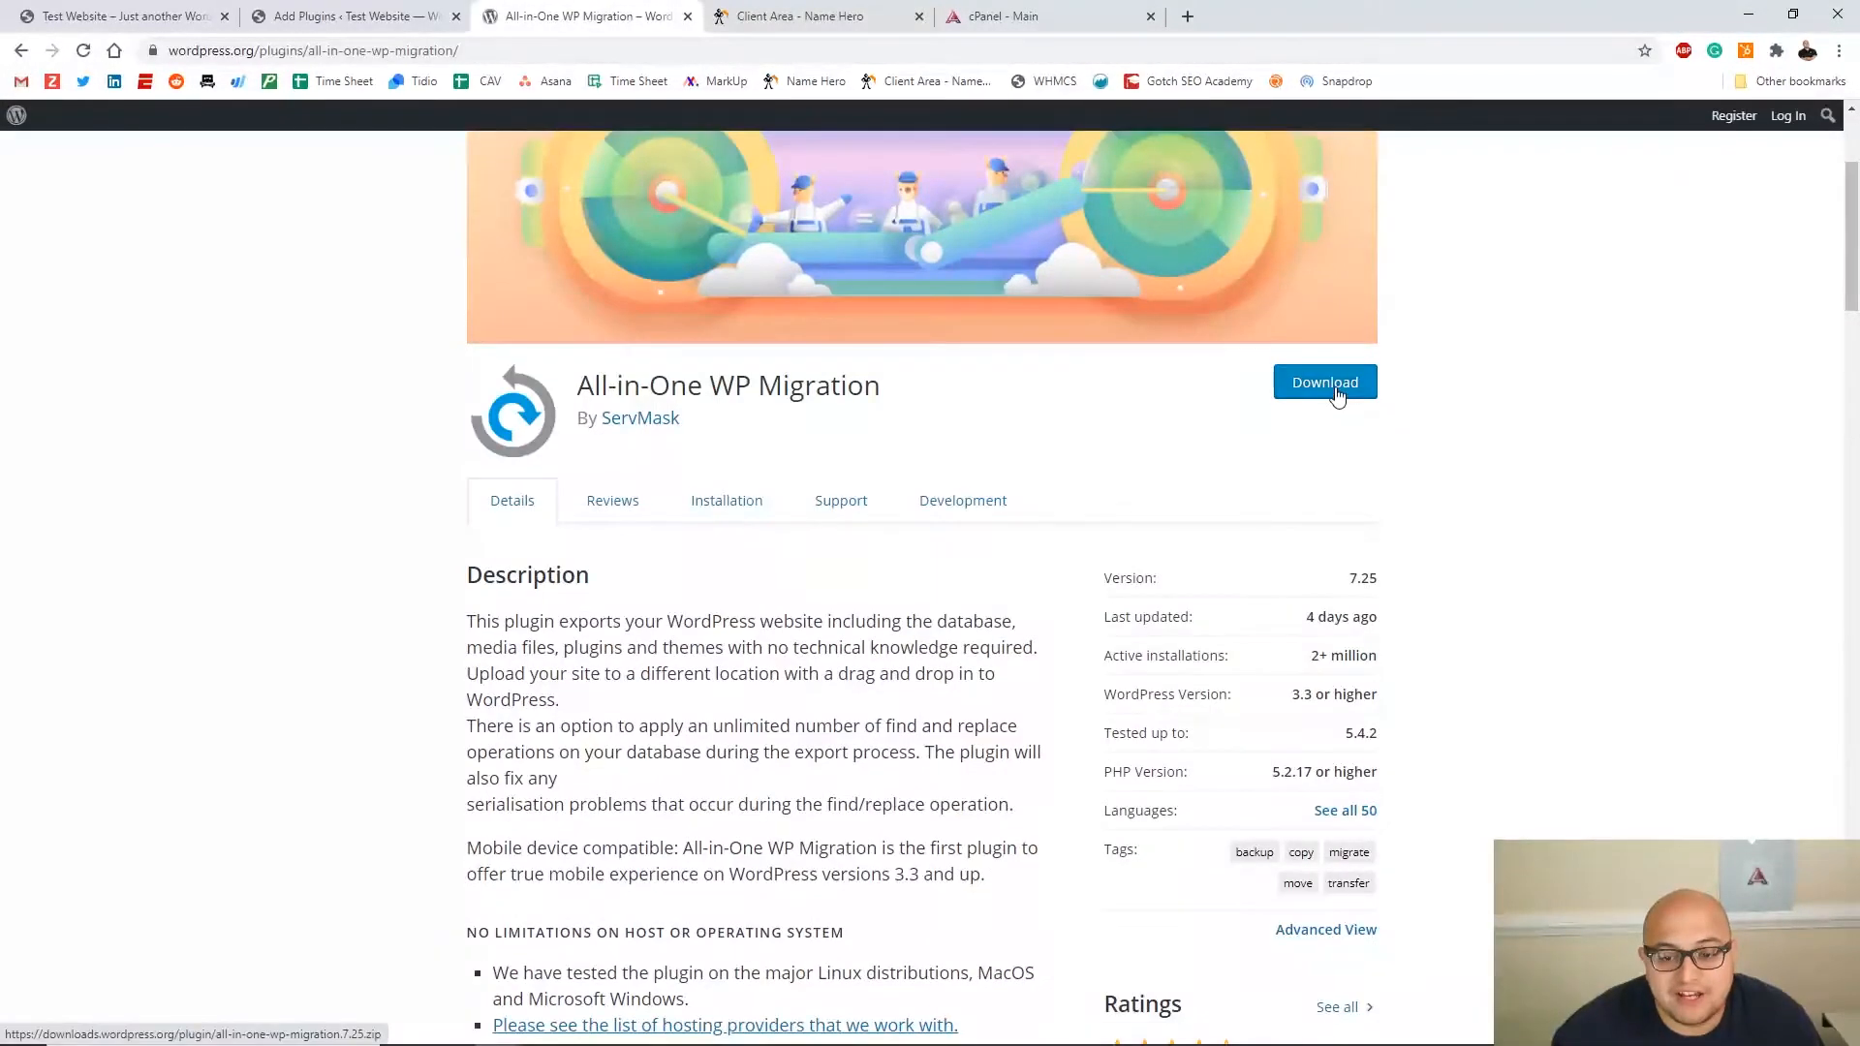
{"action": "scroll", "coordinate": [1085, 410], "scroll_direction": "up", "scroll_amount": 3}
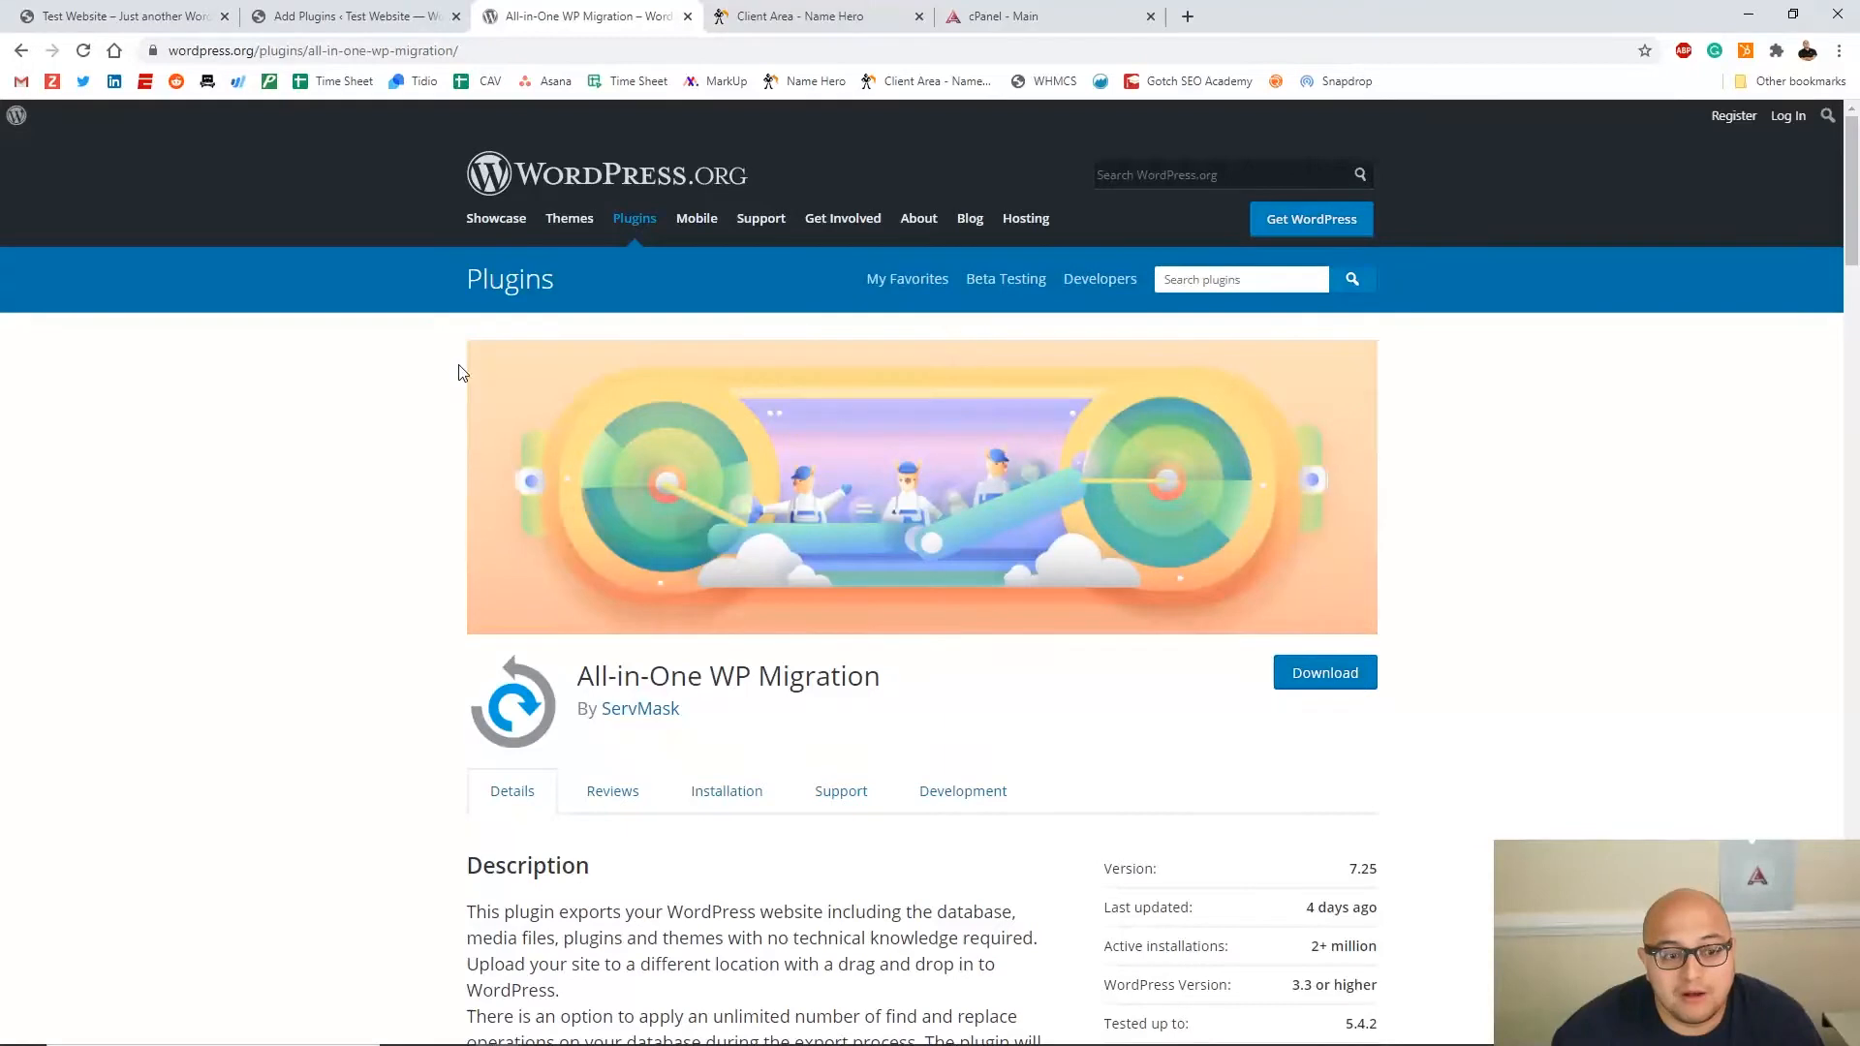
{"action": "left_click", "coordinate": [339, 15]}
Search new plugins for 'all', then install and activate All-in-One WP Migration on the local site
{"action": "left_click", "coordinate": [94, 494]}
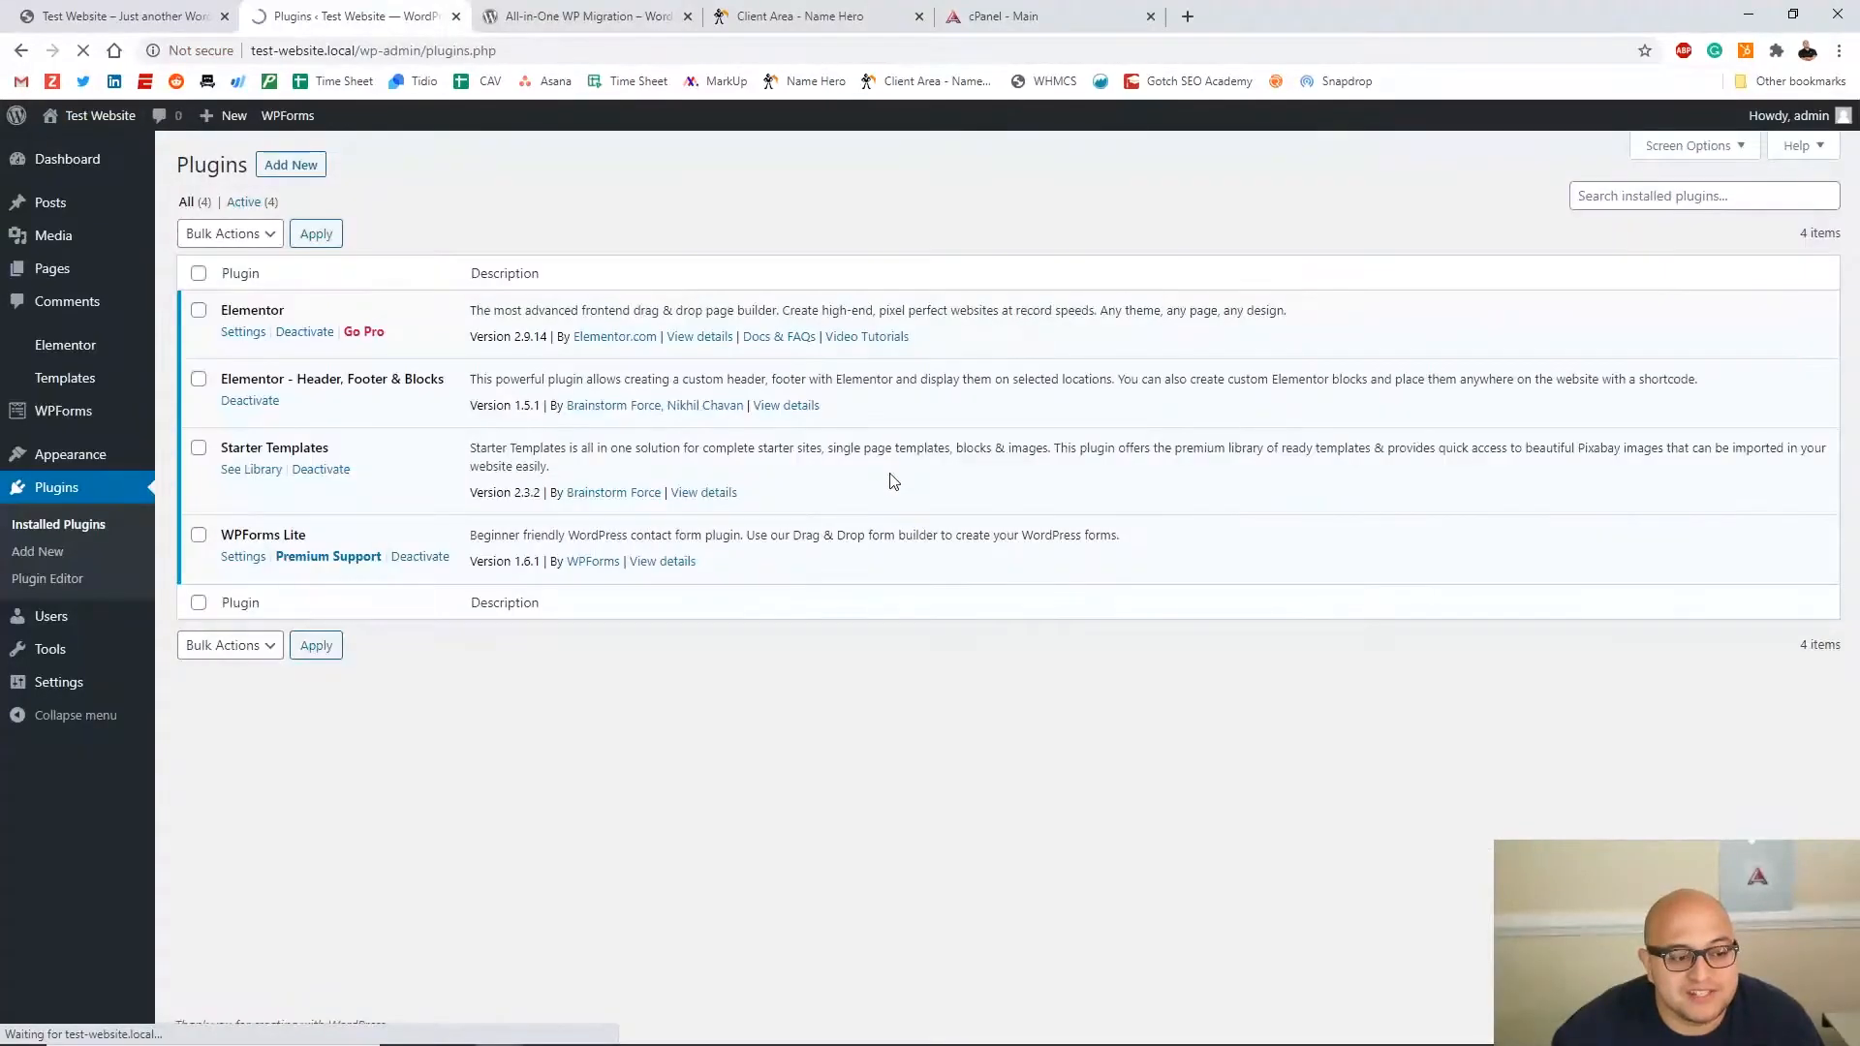
{"action": "left_click", "coordinate": [291, 165]}
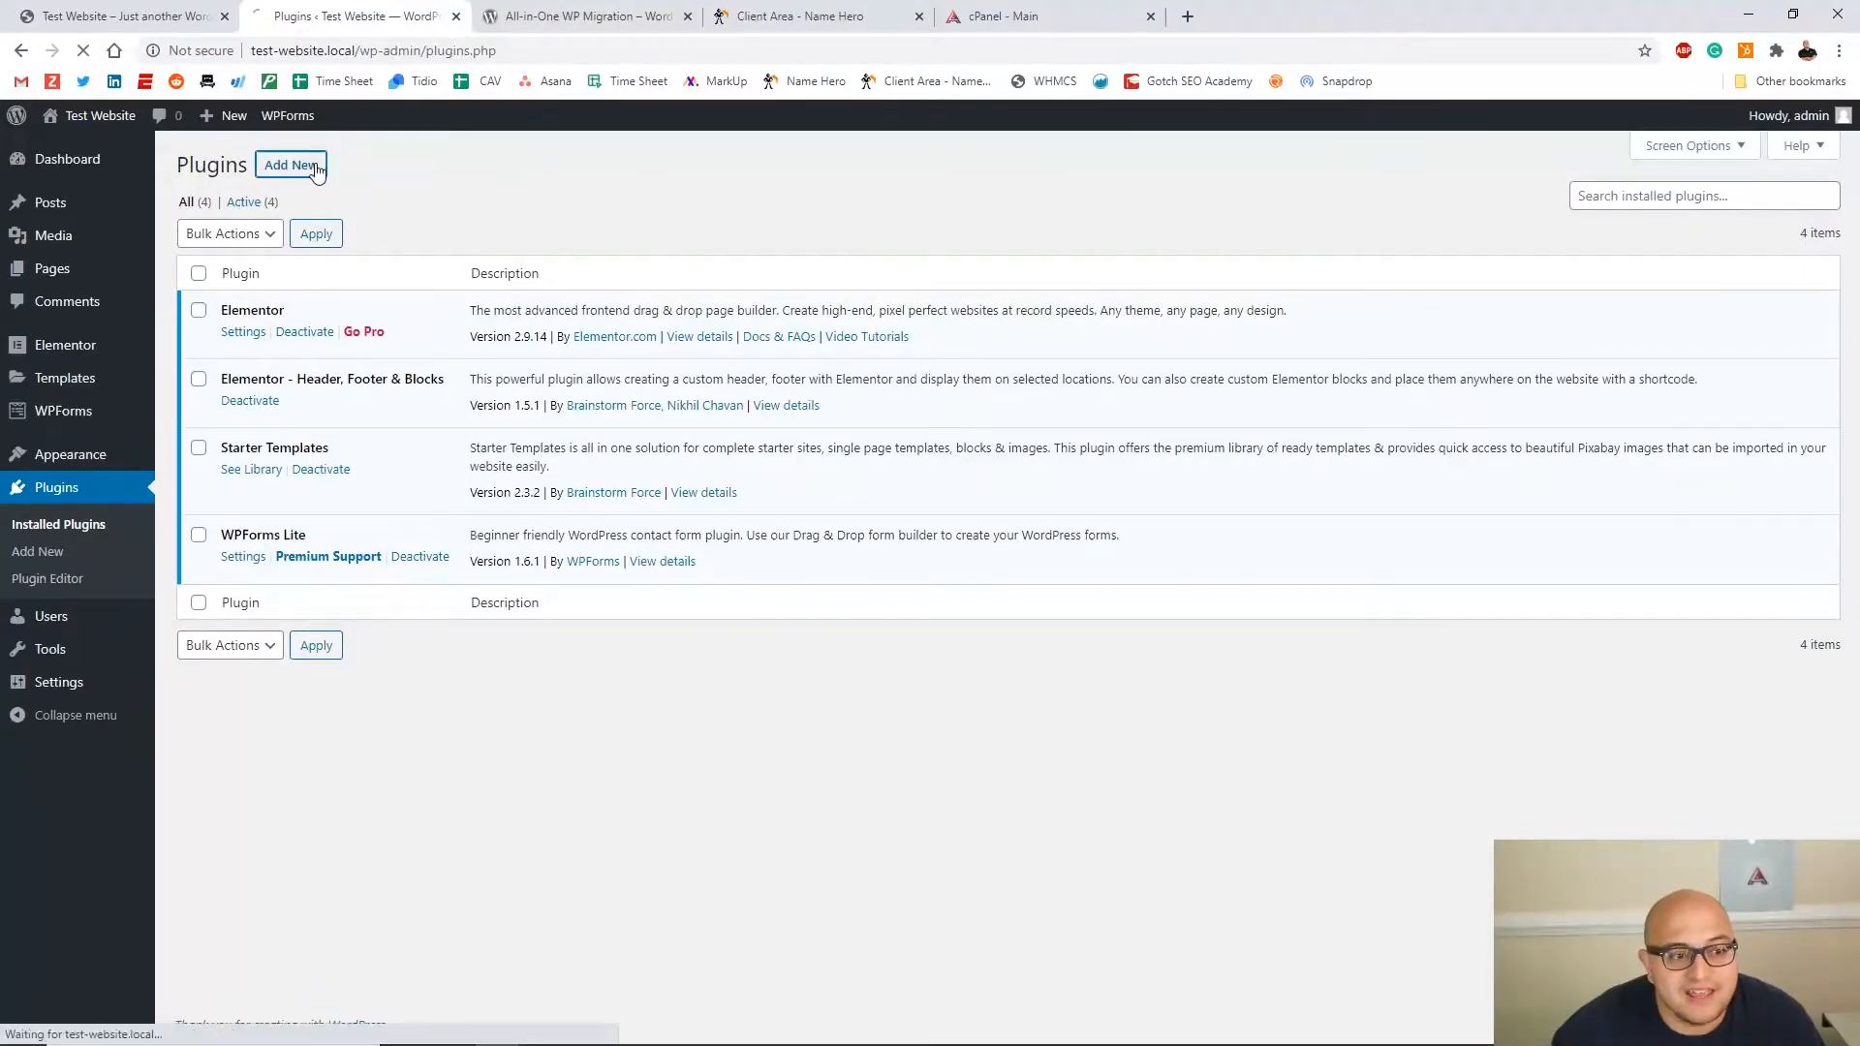
{"action": "left_click", "coordinate": [1681, 220]}
{"action": "type", "text": "all in one"}
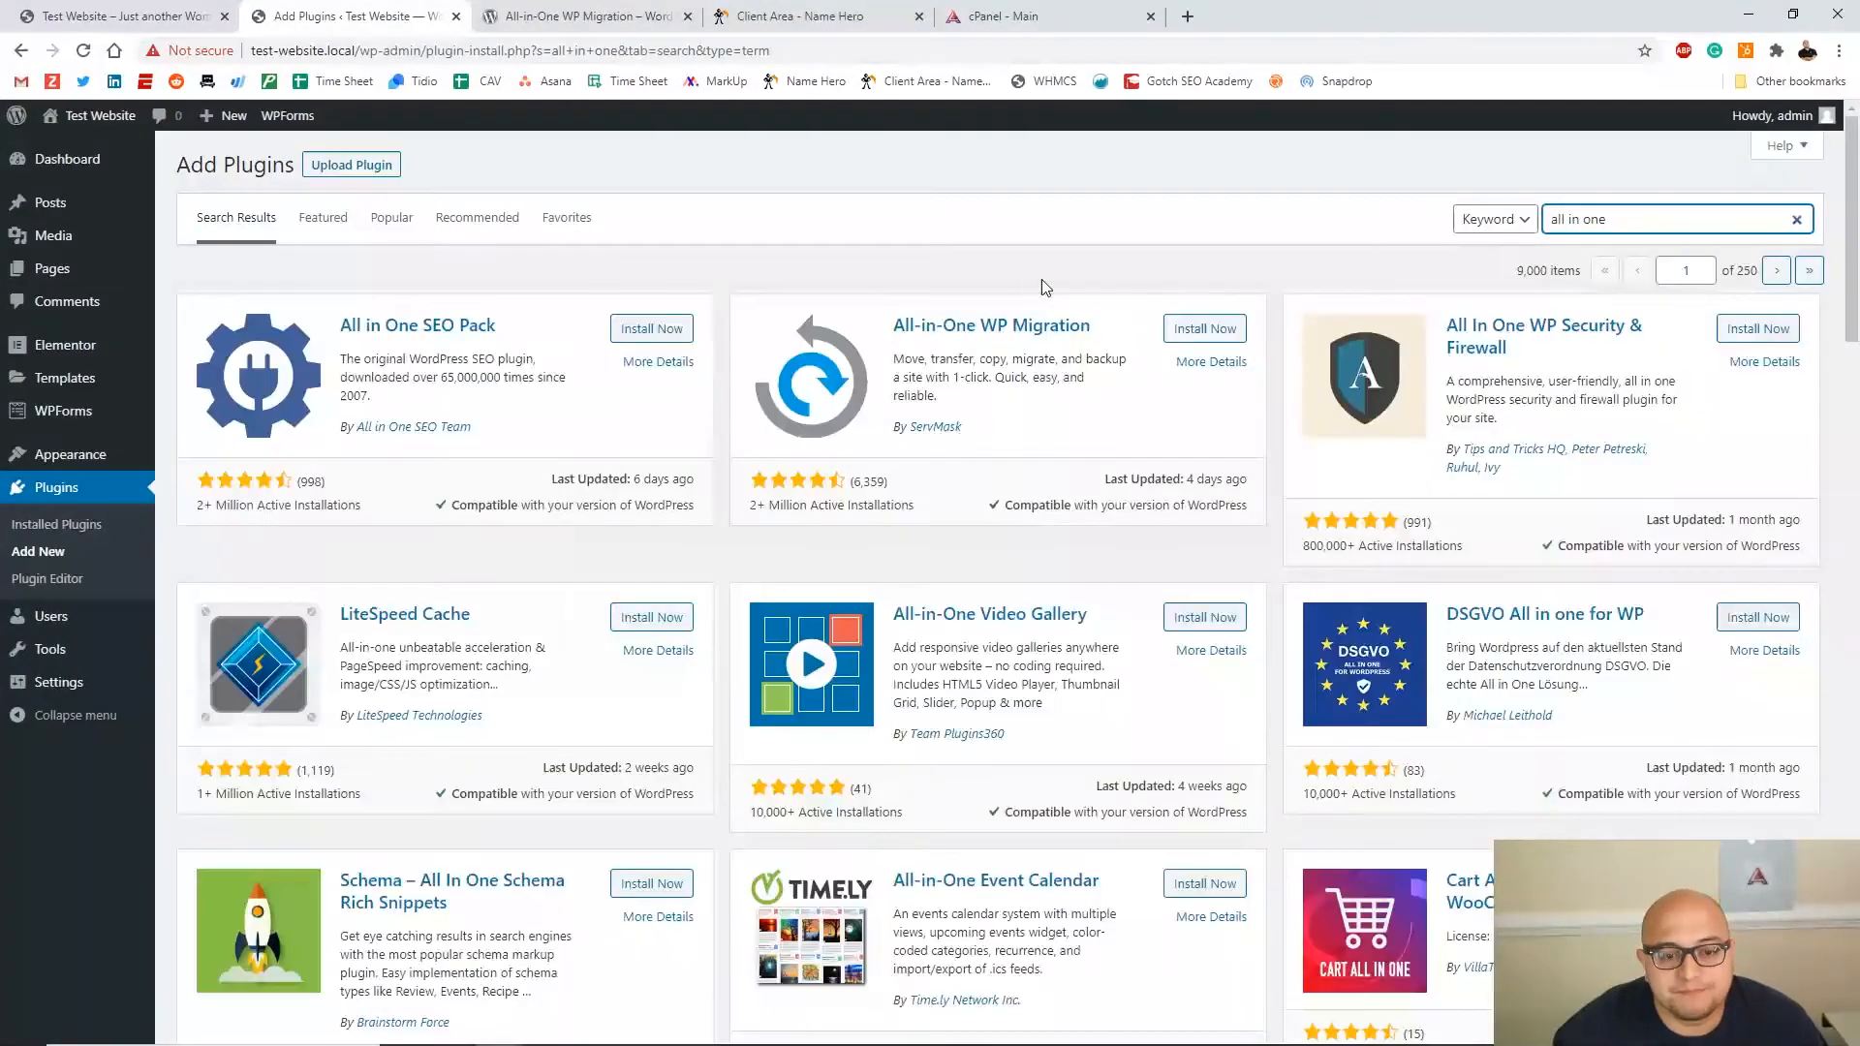
{"action": "left_click", "coordinate": [1191, 331]}
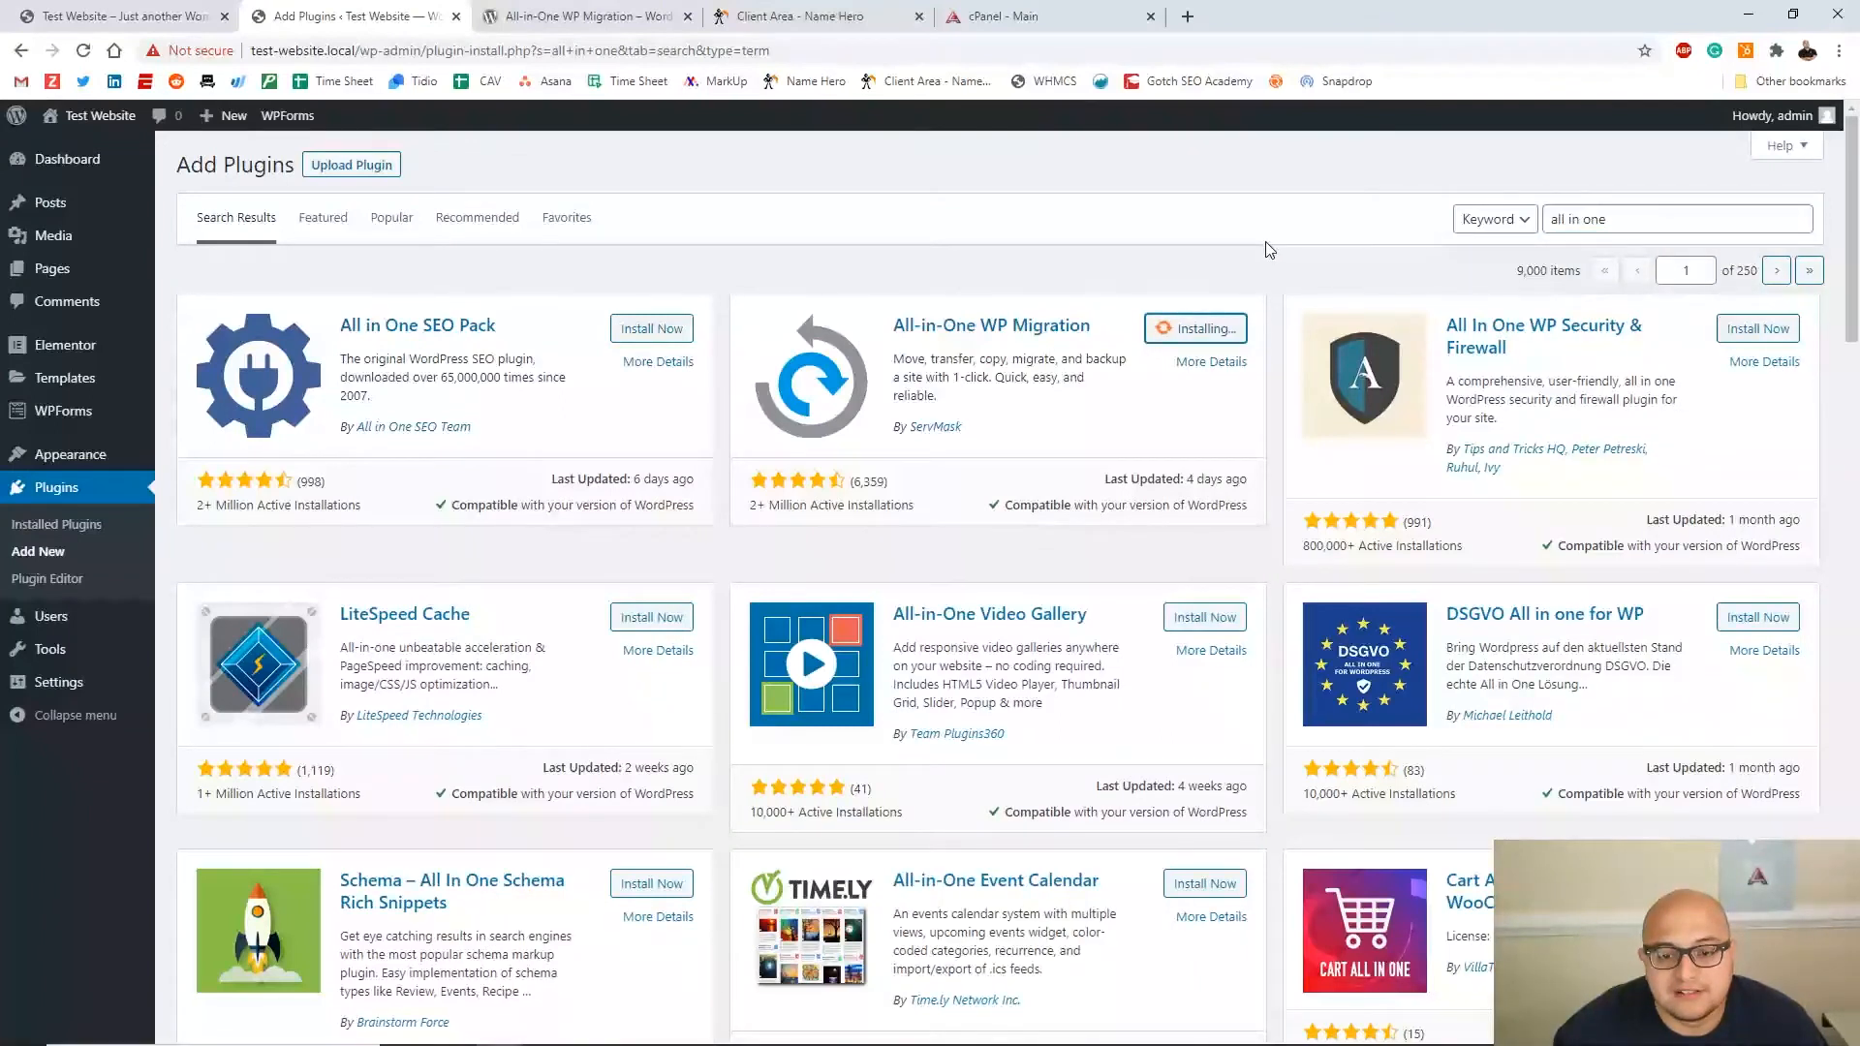
{"action": "left_click", "coordinate": [1211, 328]}
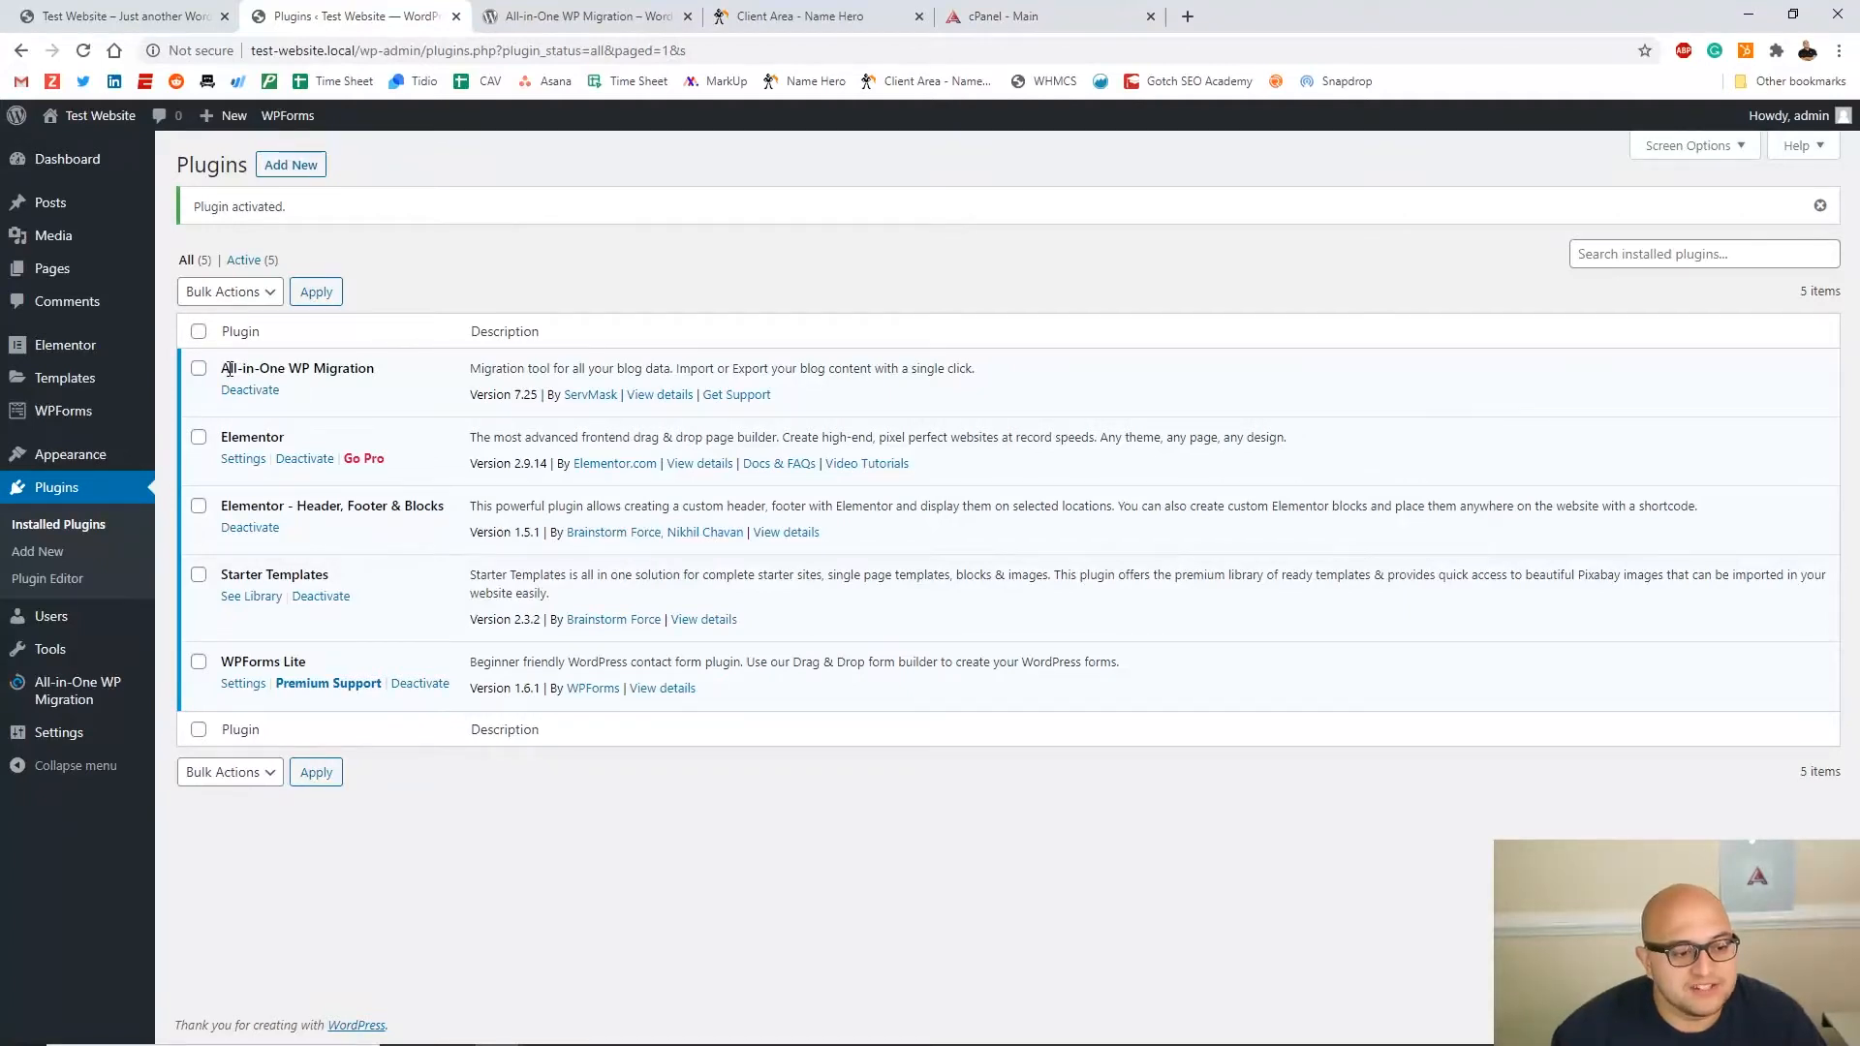
Open the All-in-One WP Migration Export page and expand its Find/Replace fields
{"action": "mouse_move", "coordinate": [53, 659]}
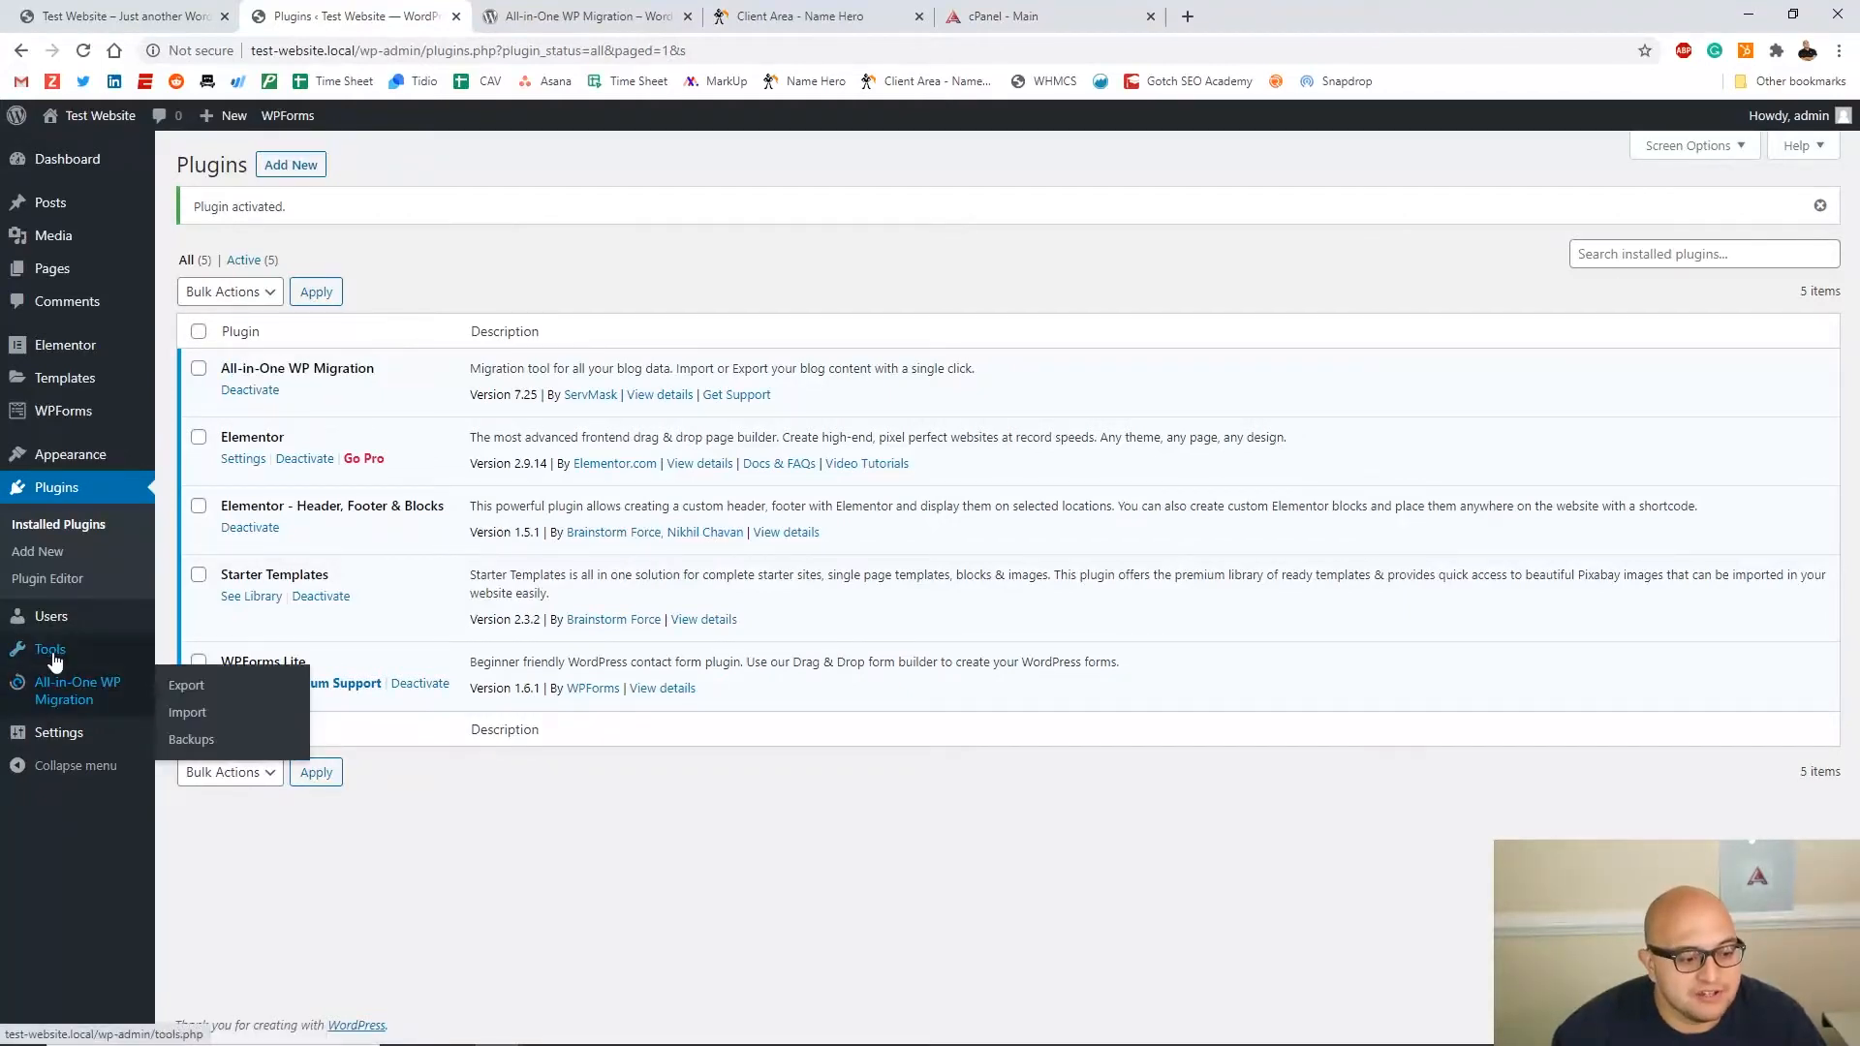
{"action": "left_click", "coordinate": [101, 697]}
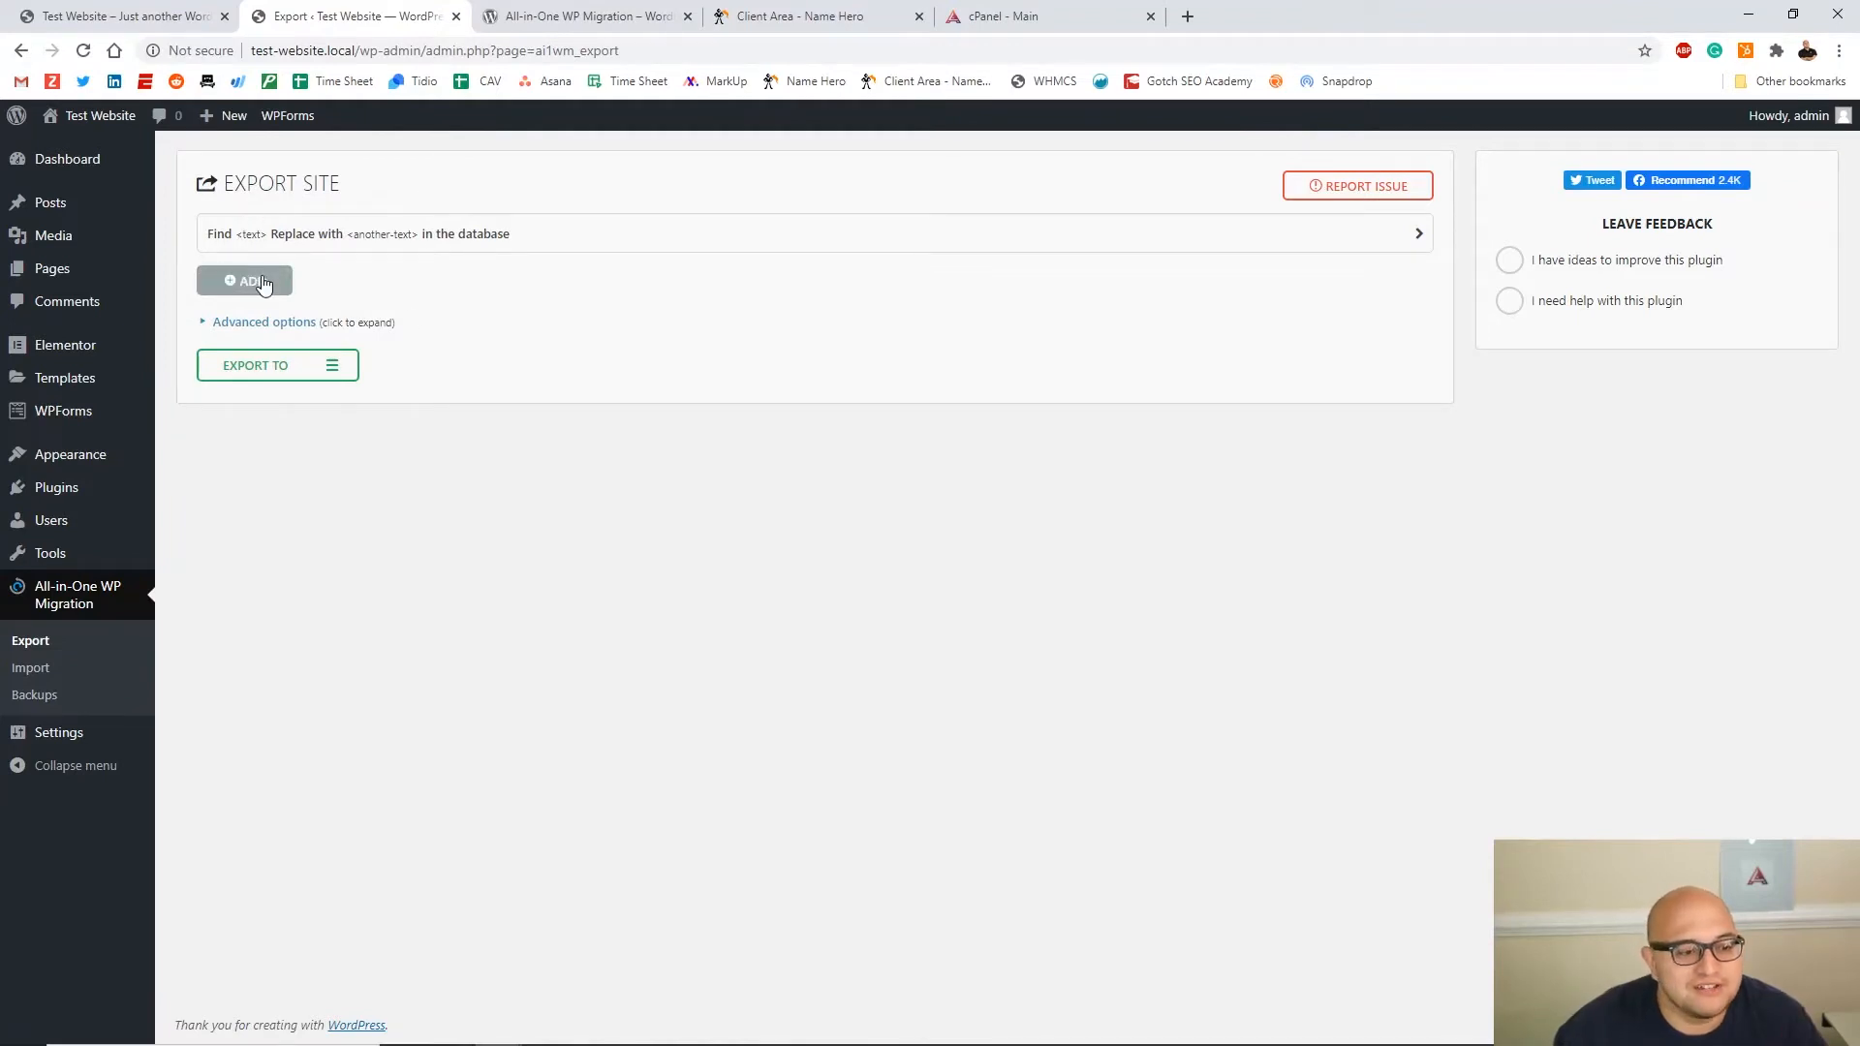
{"action": "left_click", "coordinate": [281, 236]}
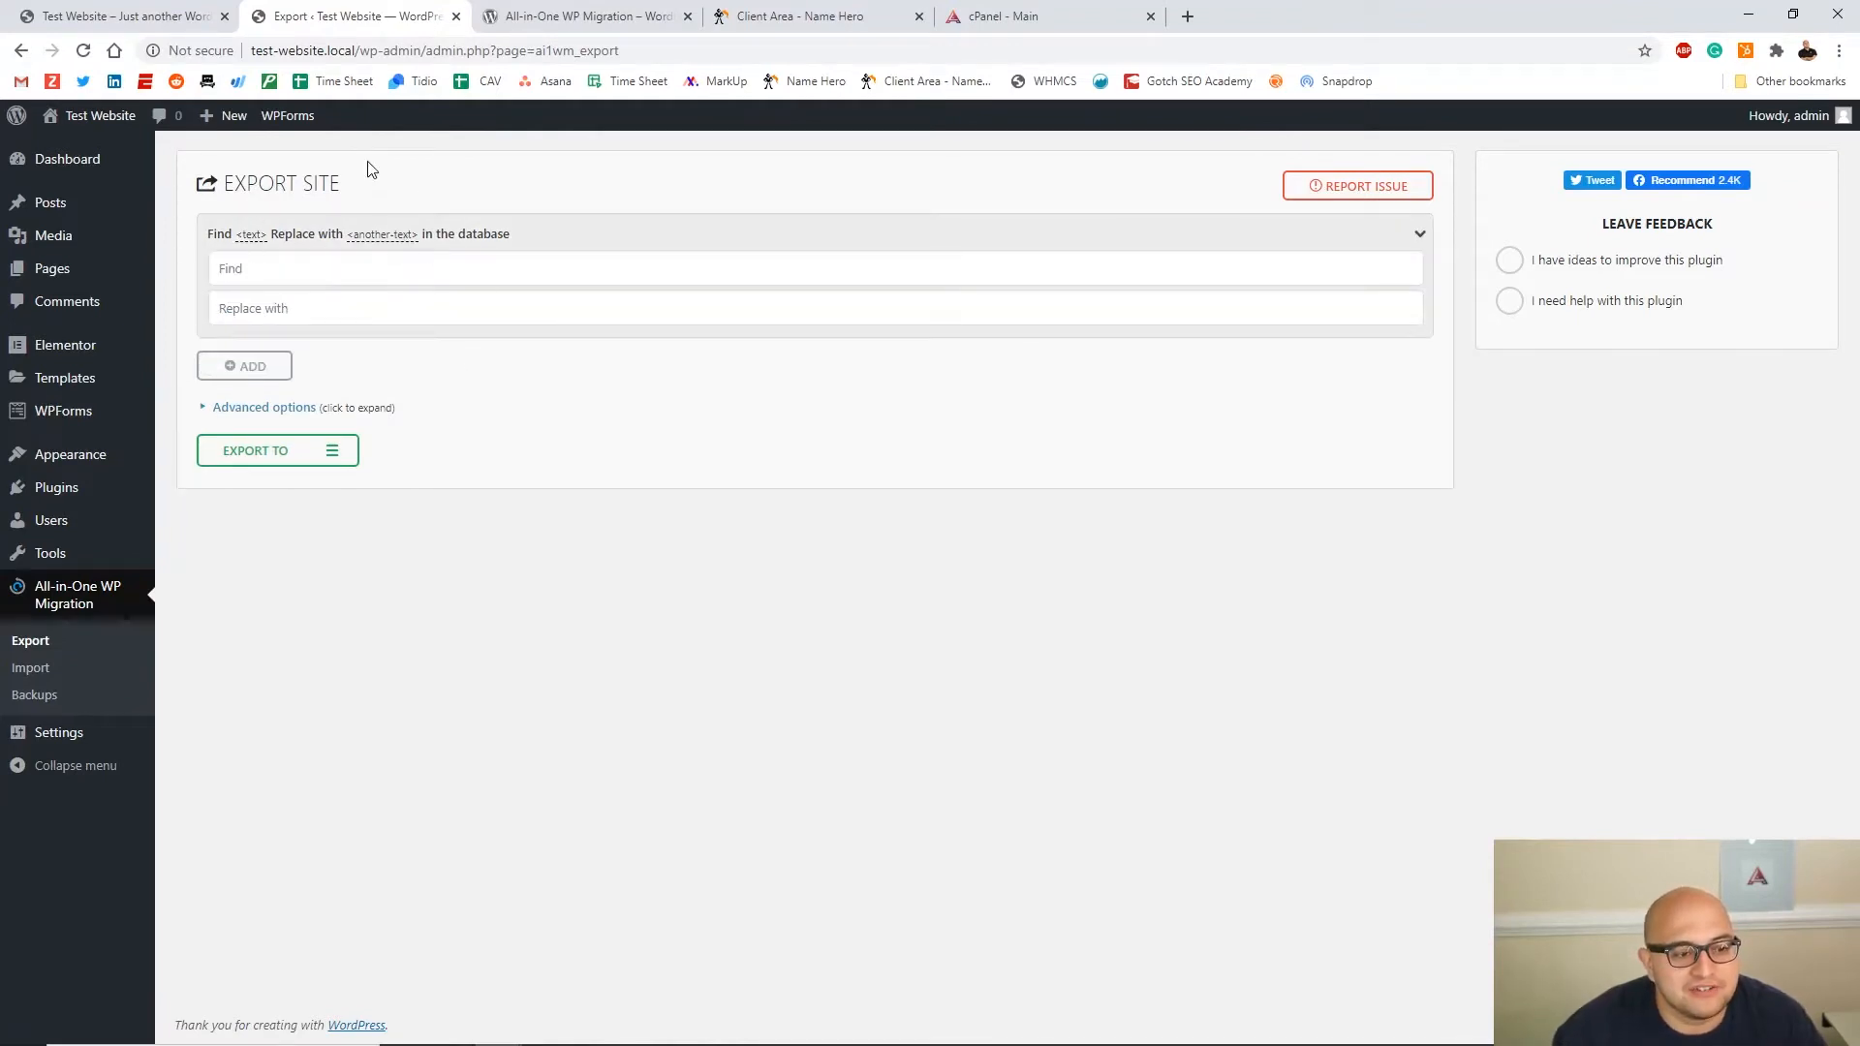
Copy the local domain test-website.local from the address bar into the Find field
{"action": "left_click", "coordinate": [372, 51]}
{"action": "left_click", "coordinate": [372, 50]}
{"action": "left_click_drag", "start_coordinate": [354, 51], "coordinate": [250, 53]}
{"action": "key", "text": "ctrl+c"}
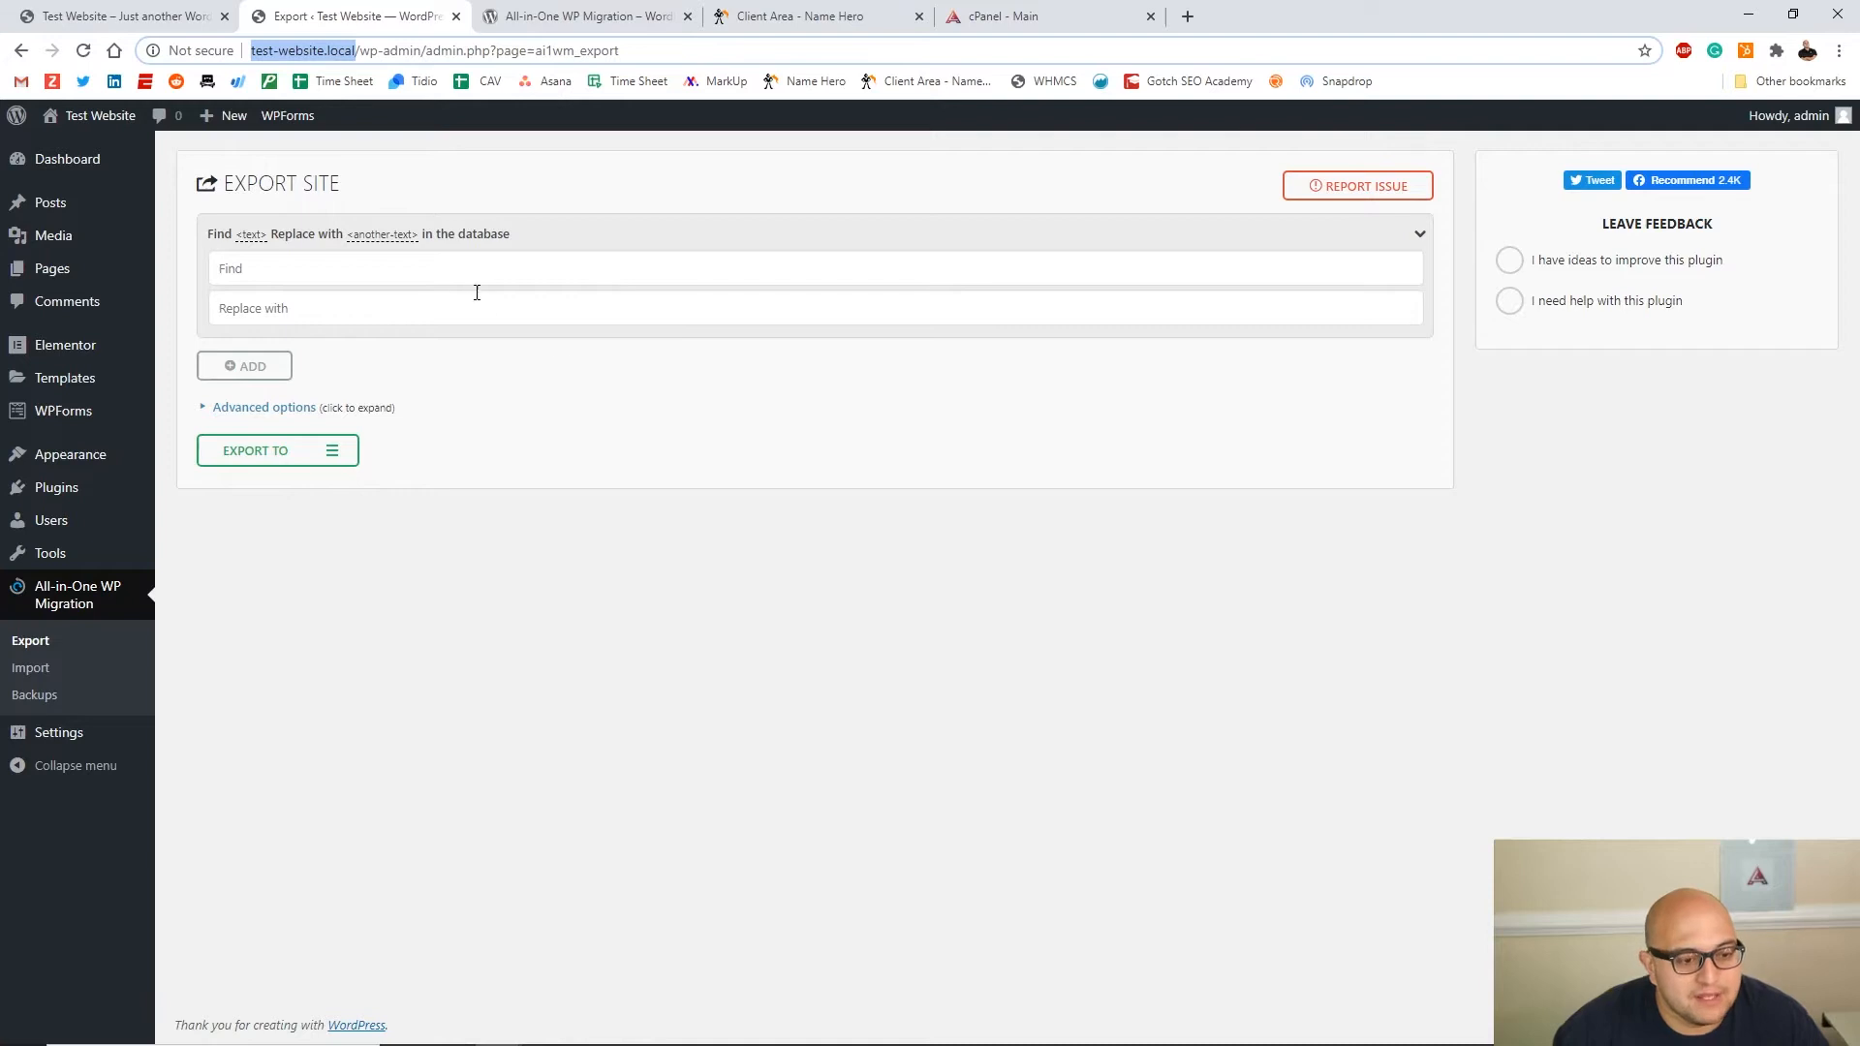
{"action": "left_click", "coordinate": [453, 268]}
{"action": "key", "text": "ctrl+v"}
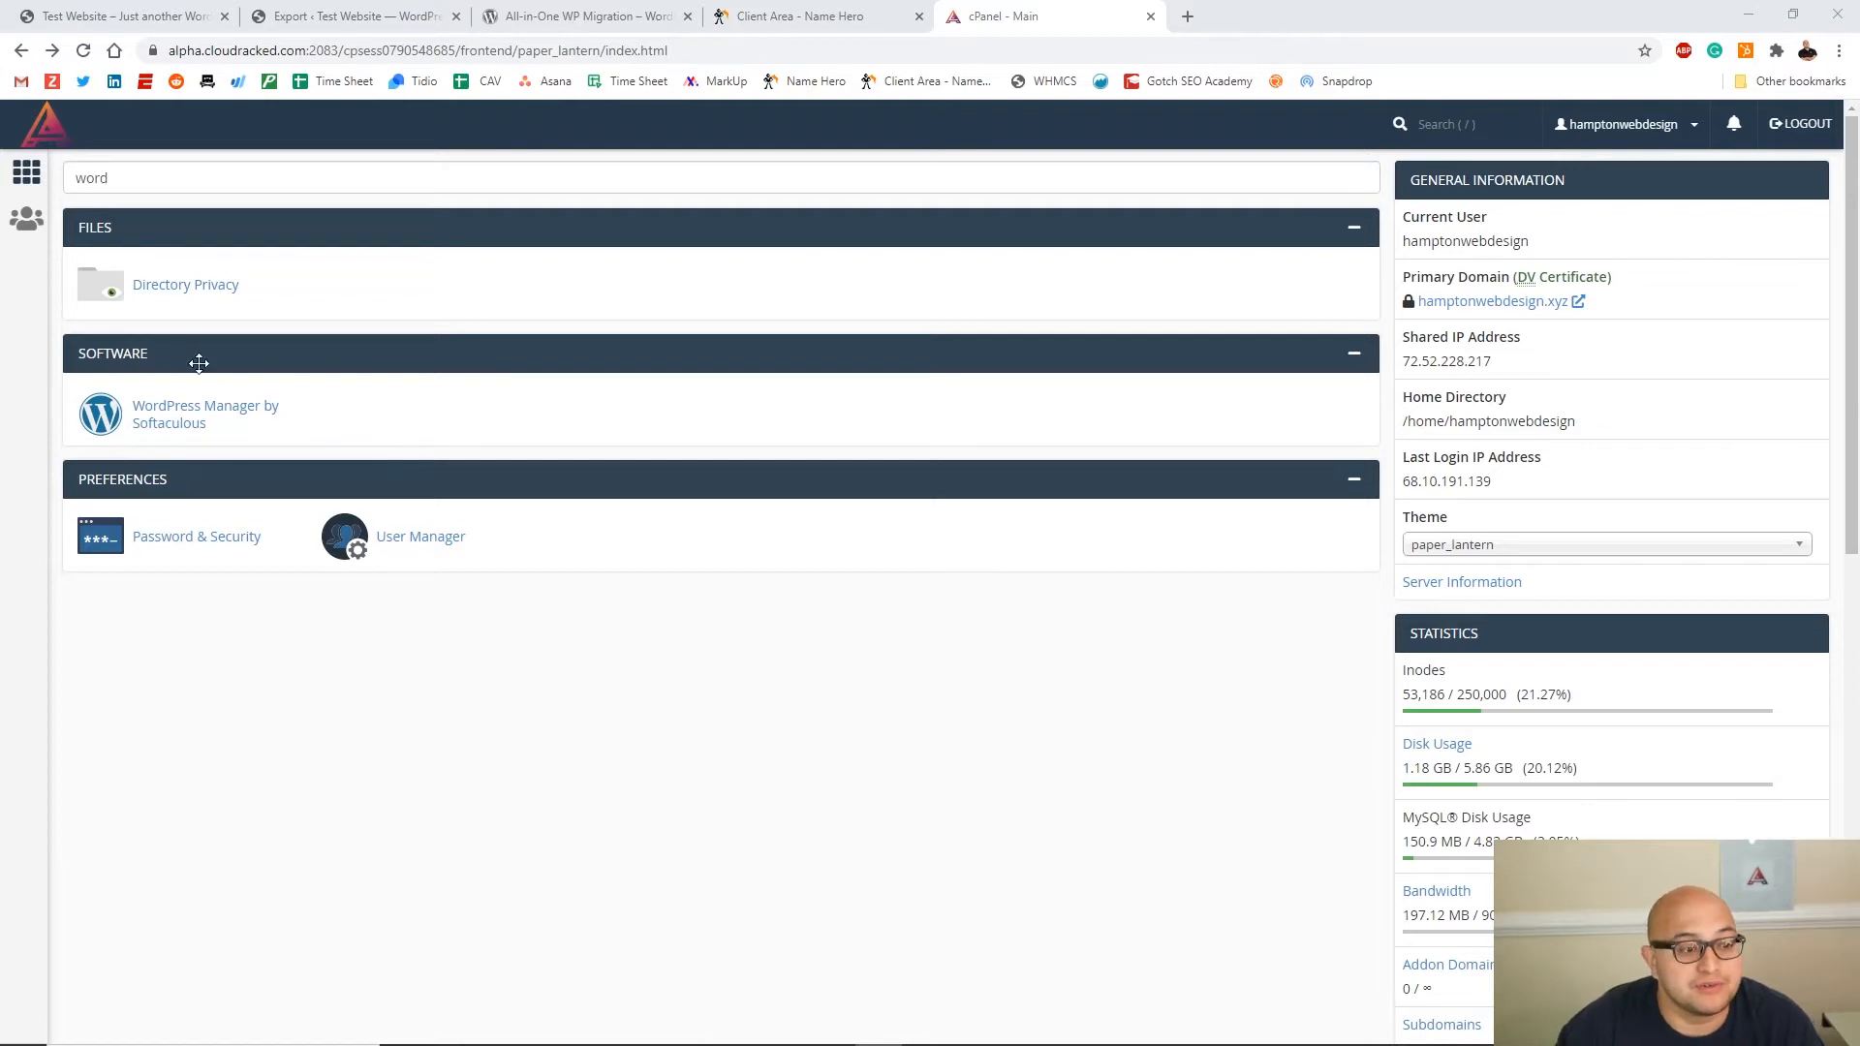
Start a Softaculous WordPress install using https on the test subdomain, installed at the root directory
{"action": "left_click", "coordinate": [172, 427]}
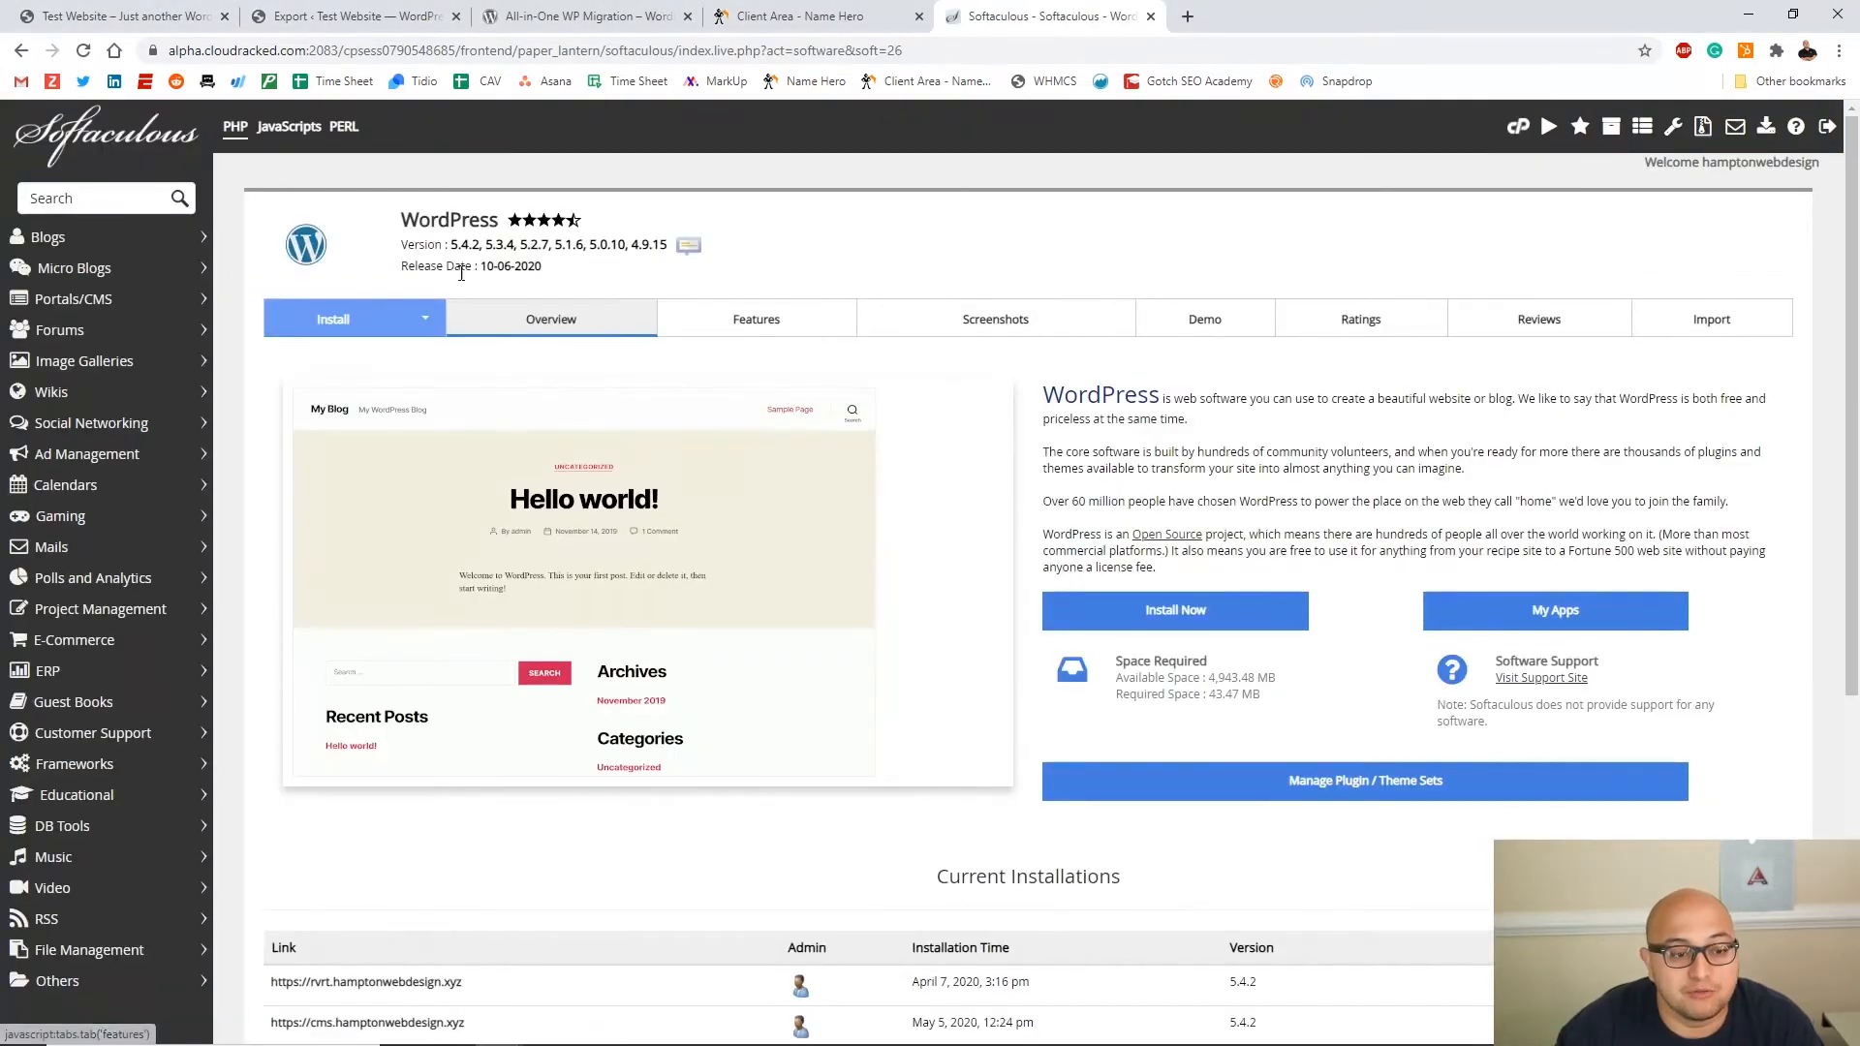
{"action": "left_click", "coordinate": [356, 322]}
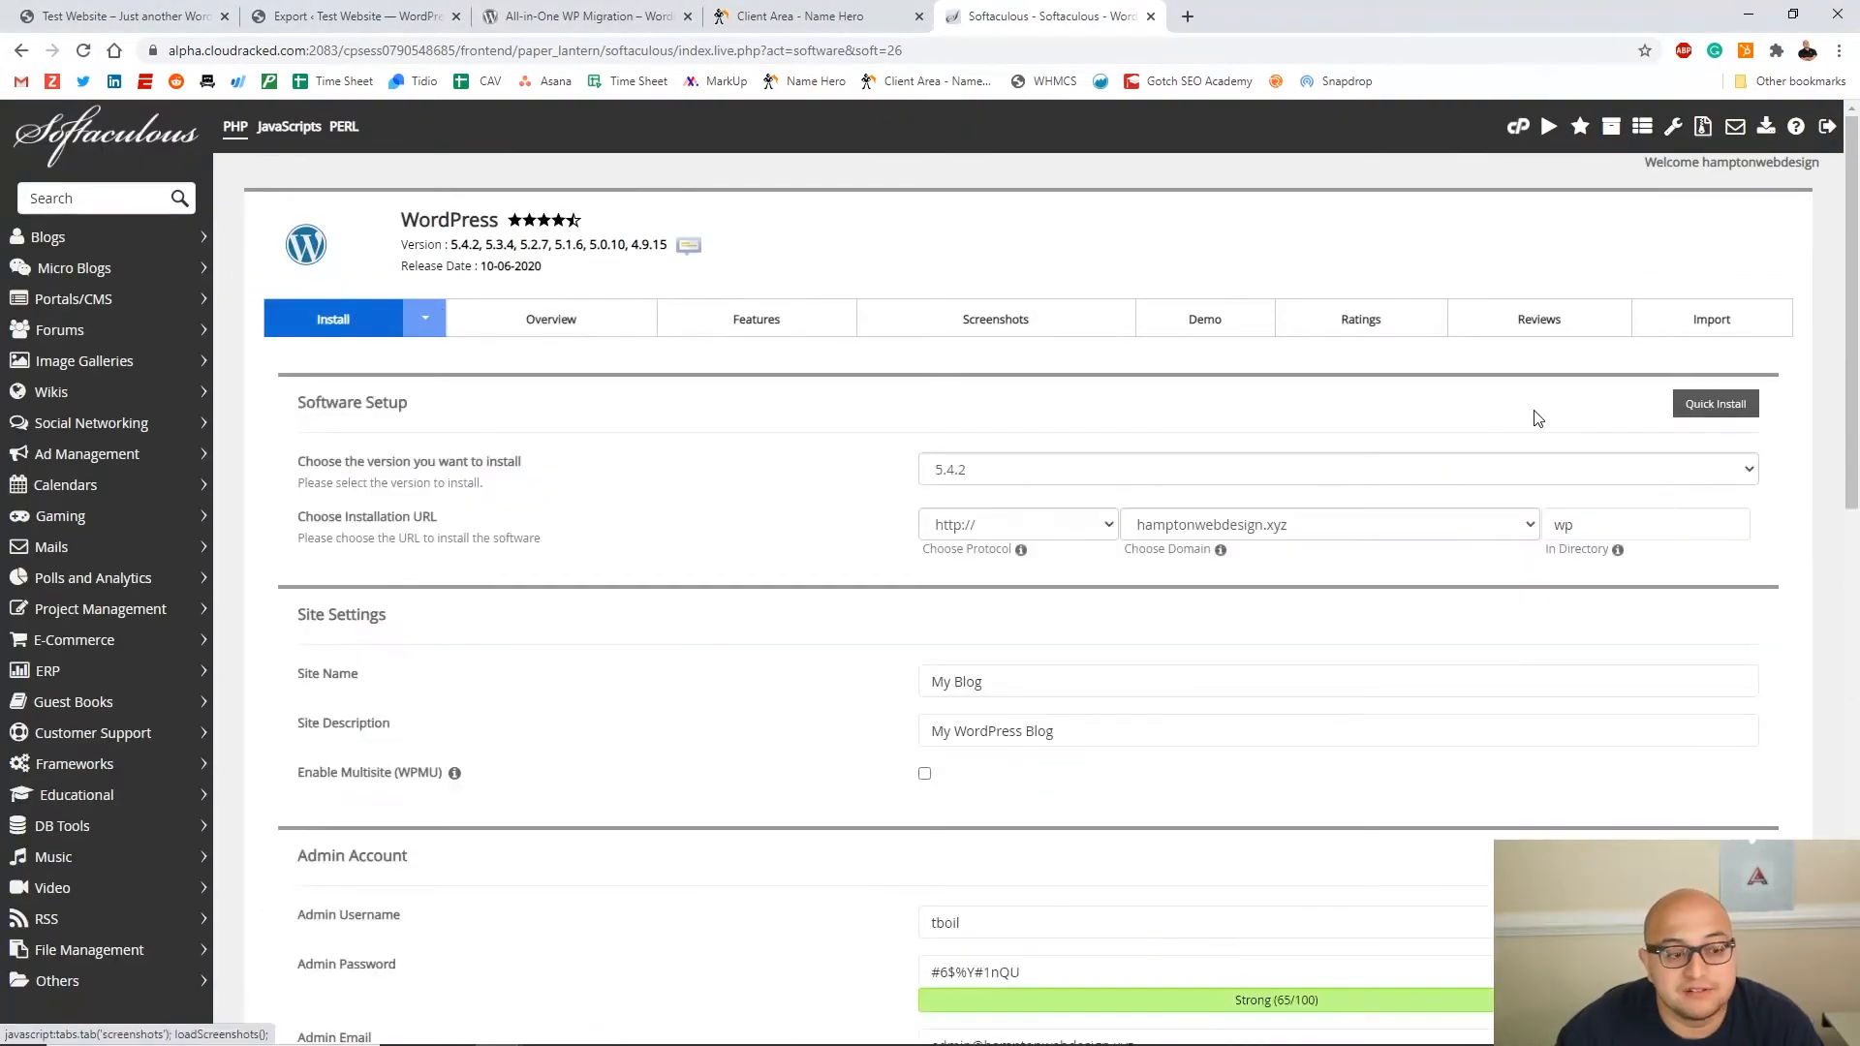
{"action": "left_click", "coordinate": [1029, 531]}
{"action": "left_click", "coordinate": [1000, 593]}
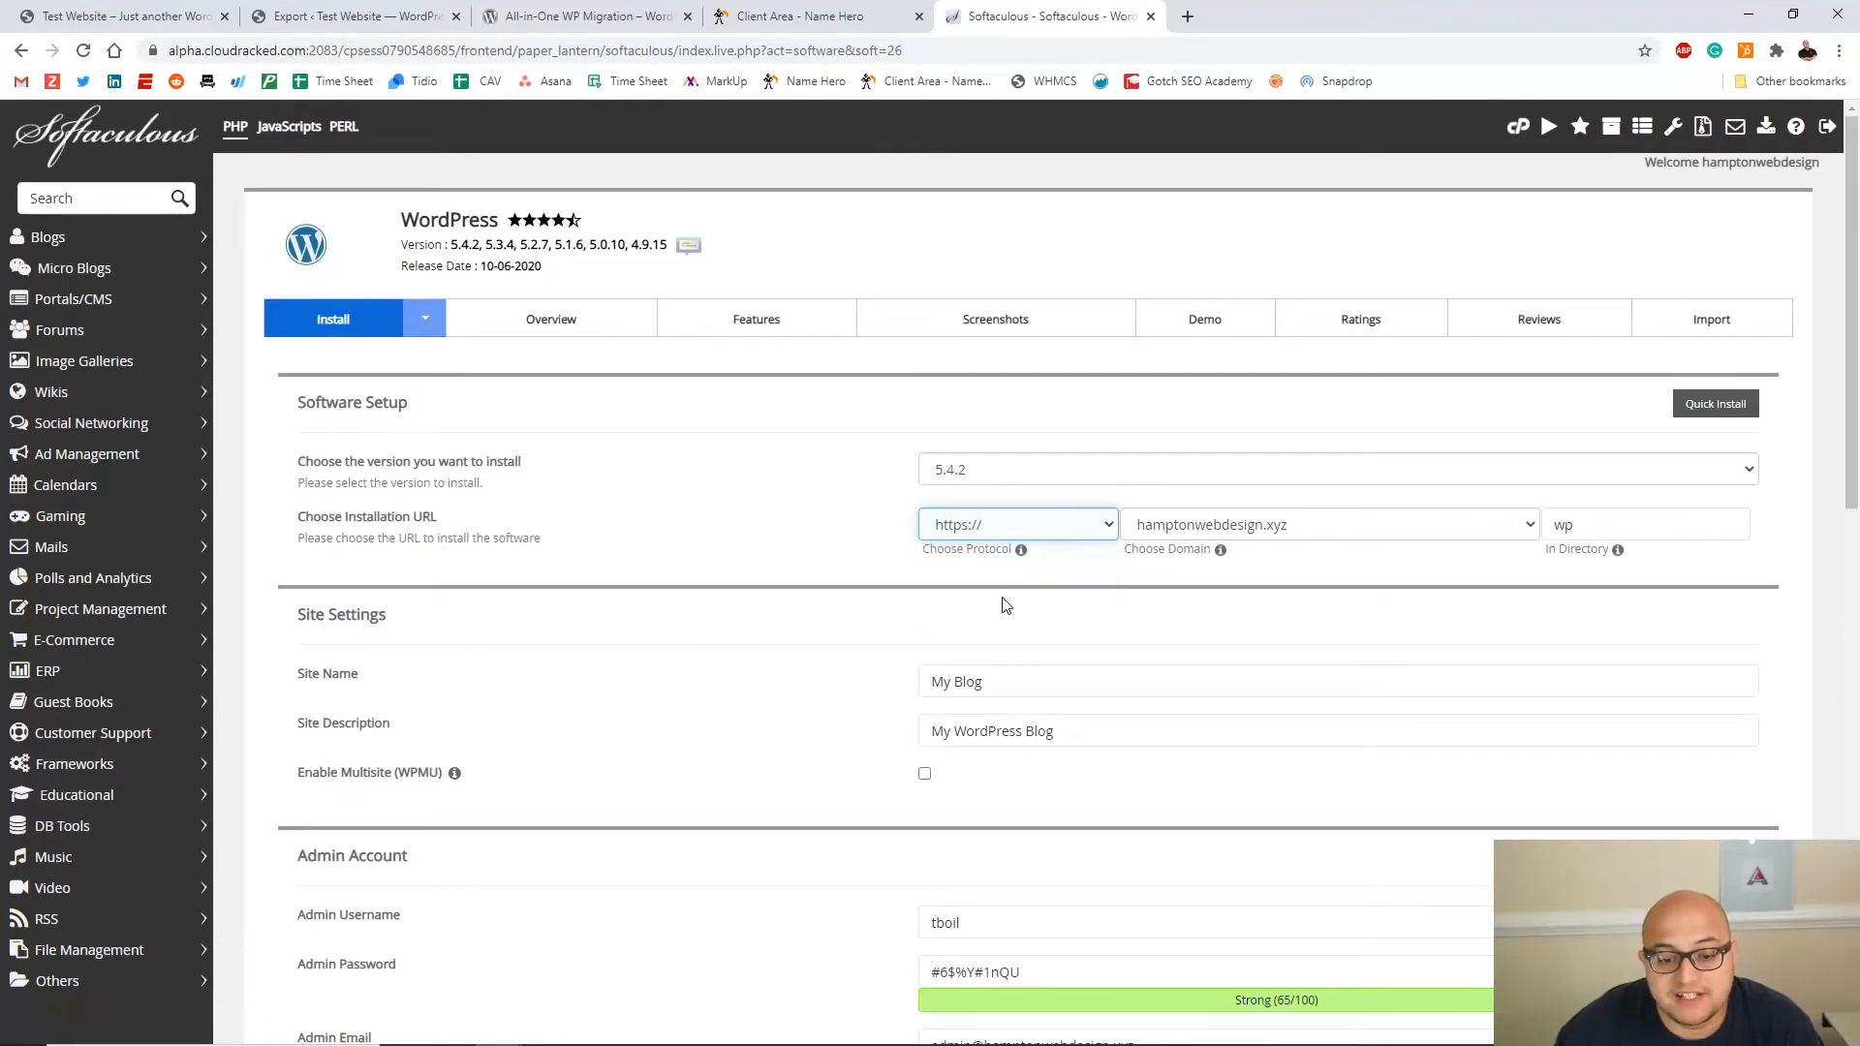
{"action": "left_click", "coordinate": [1244, 531]}
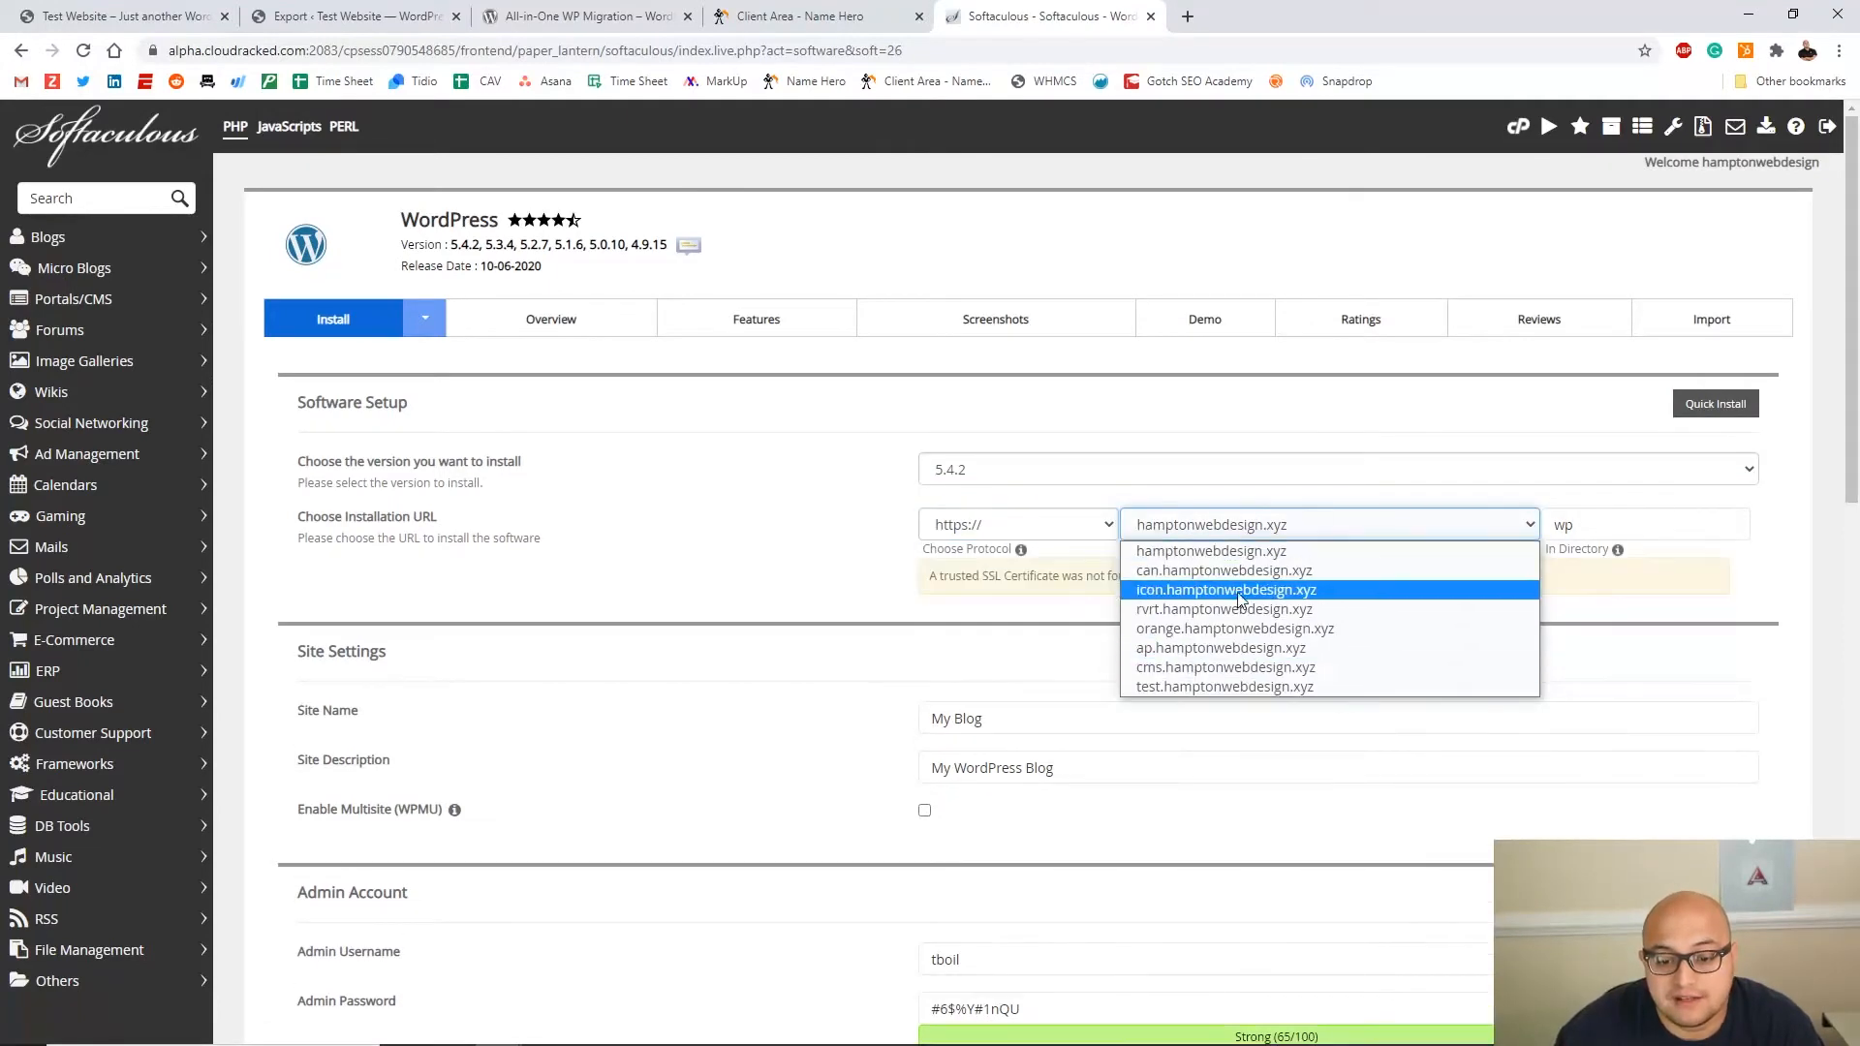
{"action": "left_click", "coordinate": [1193, 686]}
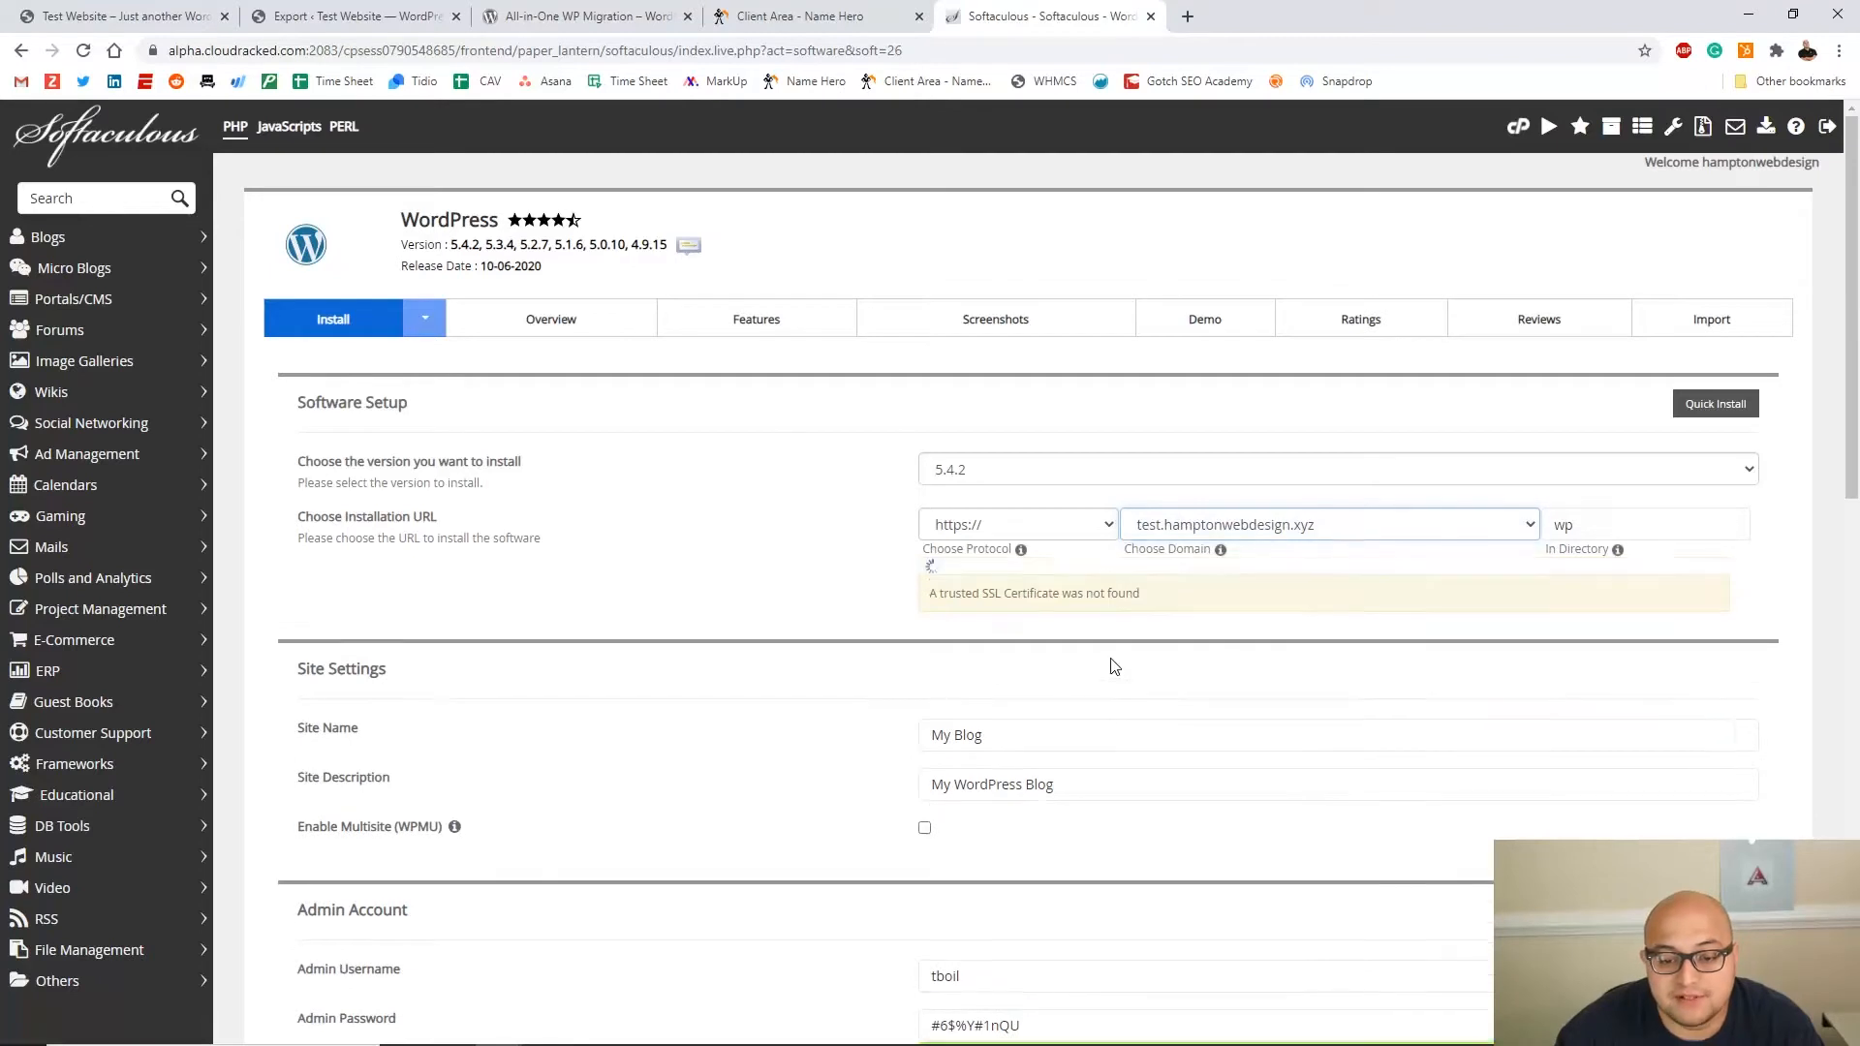
{"action": "left_click", "coordinate": [1022, 723]}
{"action": "double_click", "coordinate": [1647, 525]}
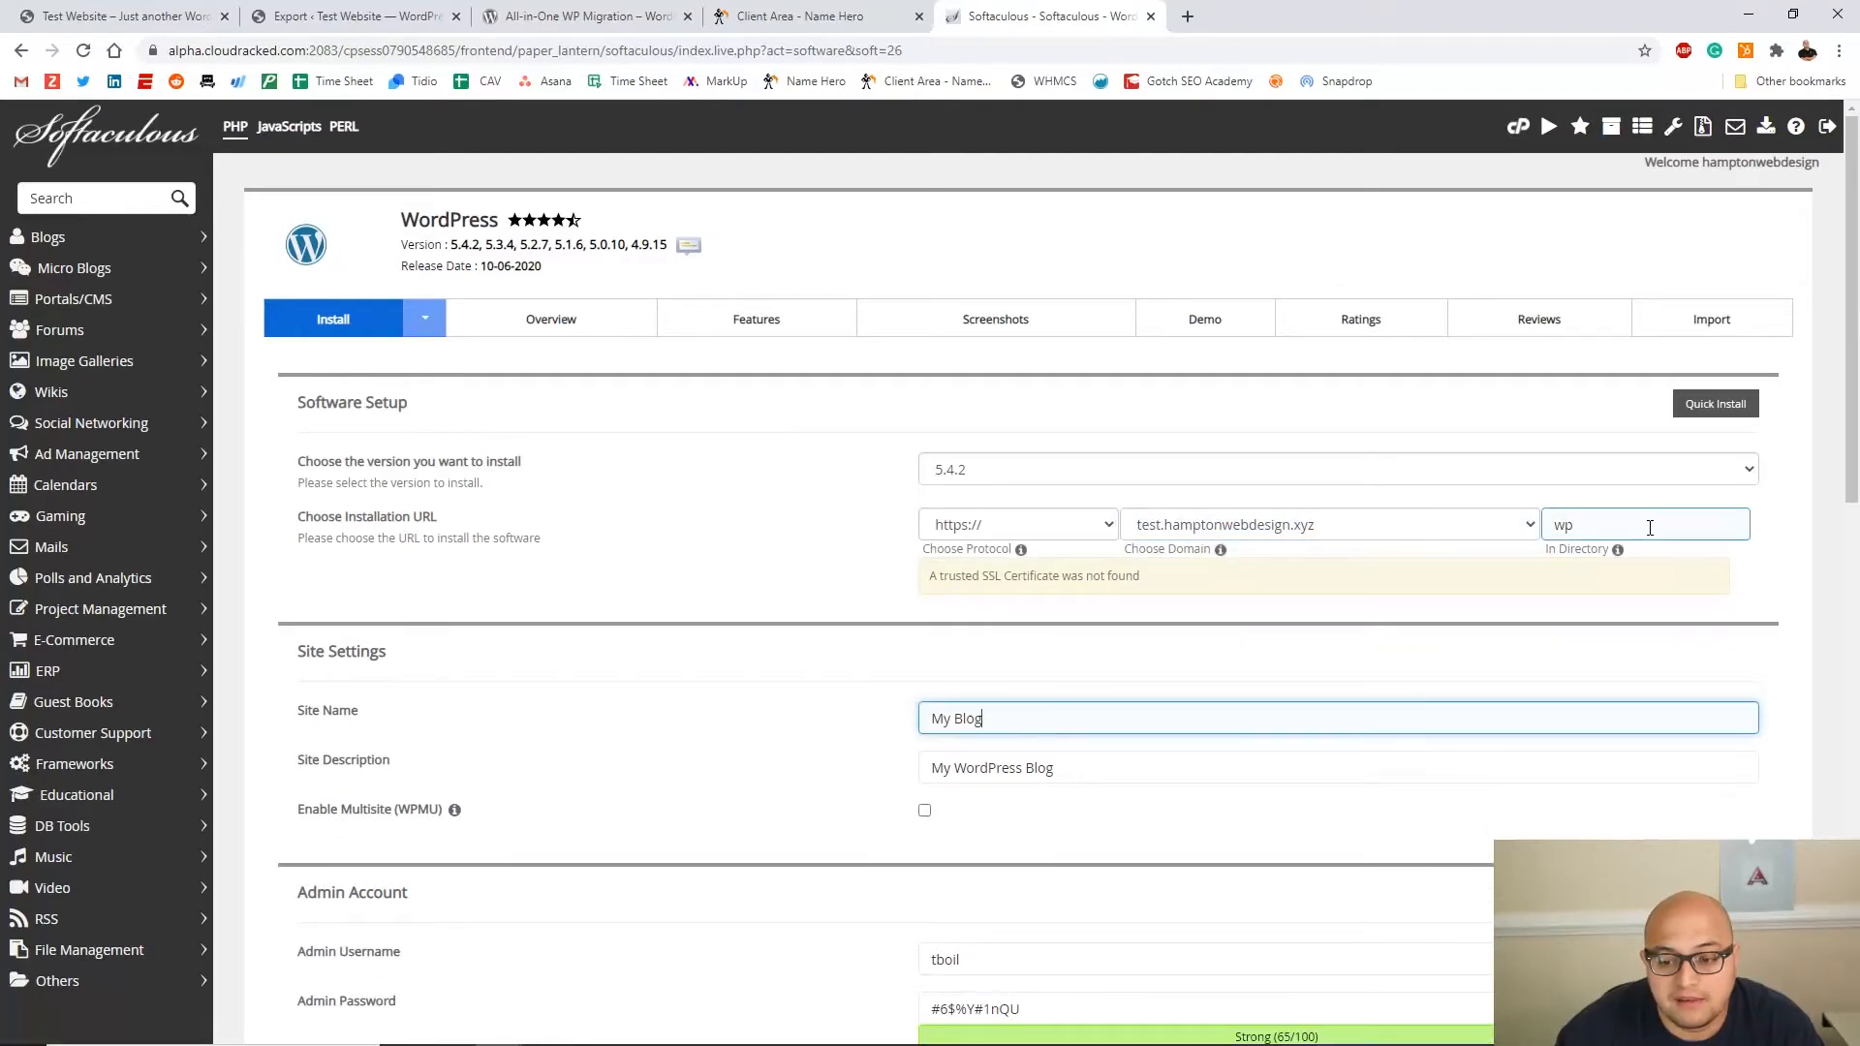
{"action": "key", "text": "BackSpace"}
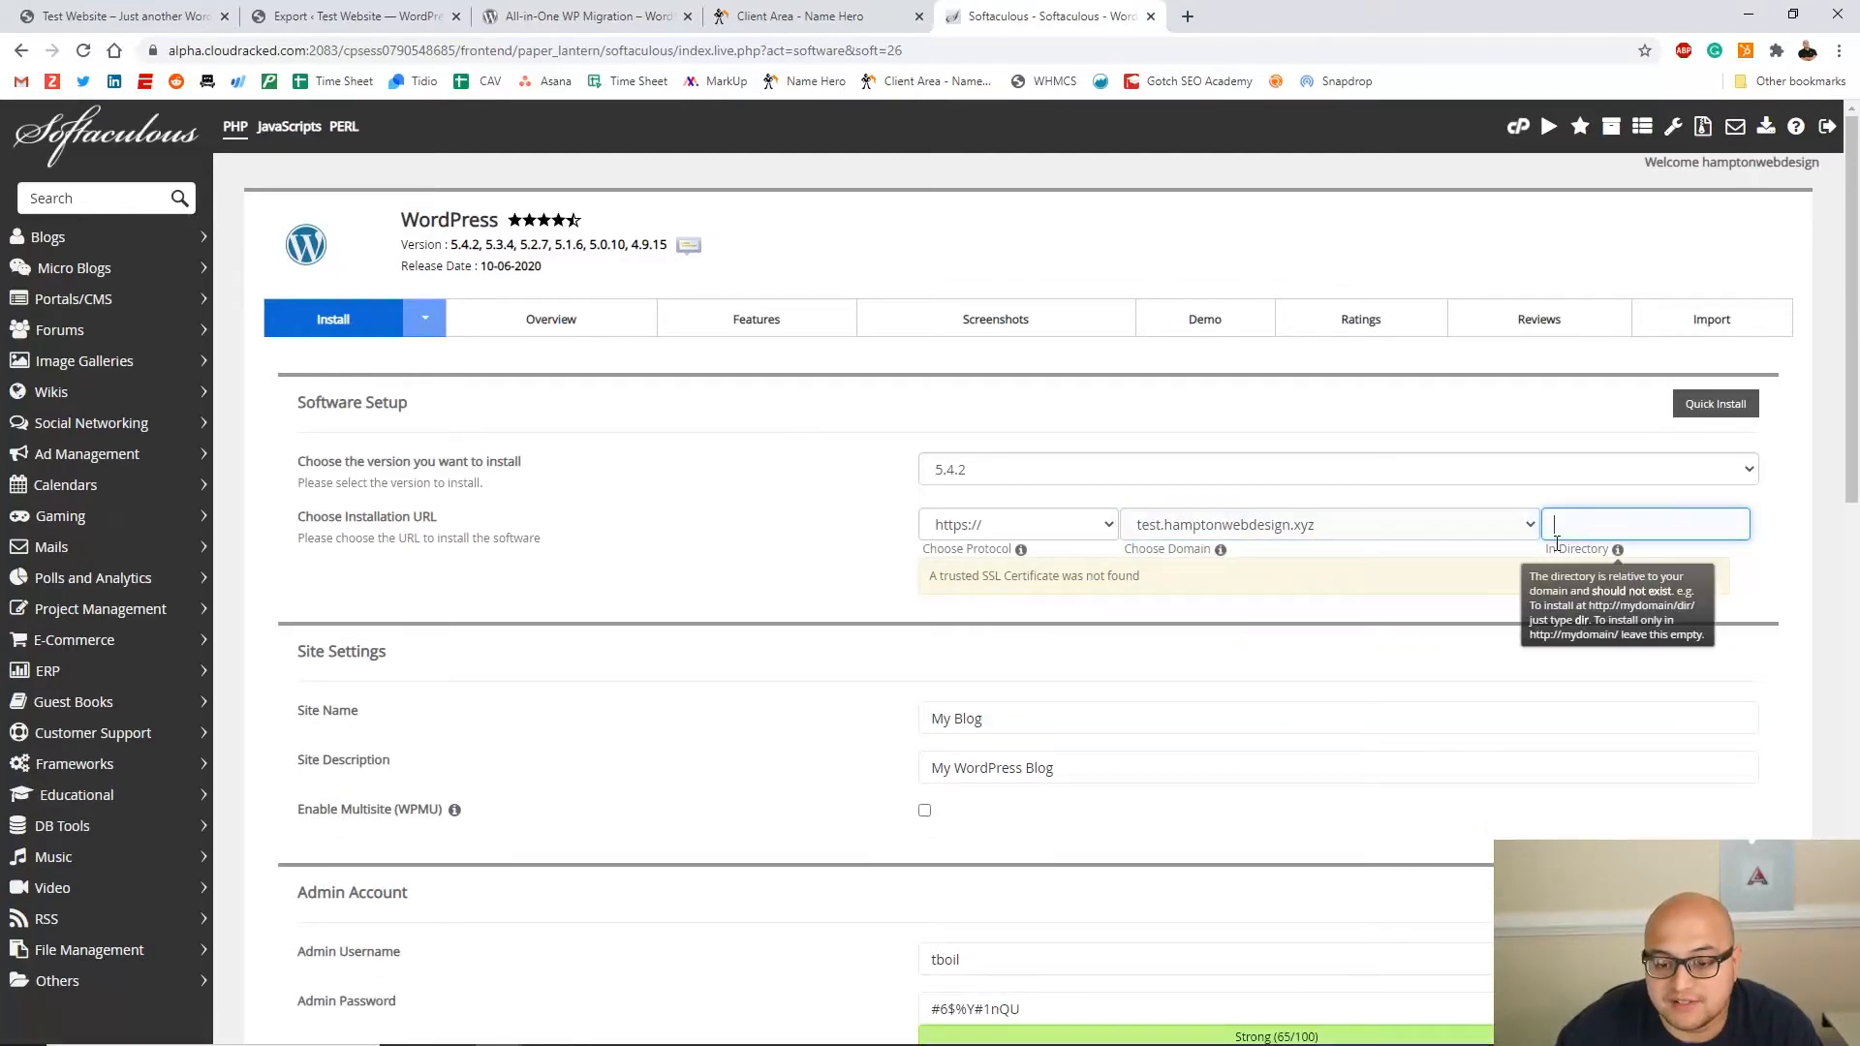
Name the site 'My Test Website' with the description 'Test Test Test'
{"action": "triple_click", "coordinate": [1013, 723]}
{"action": "key", "text": "BackSpace"}
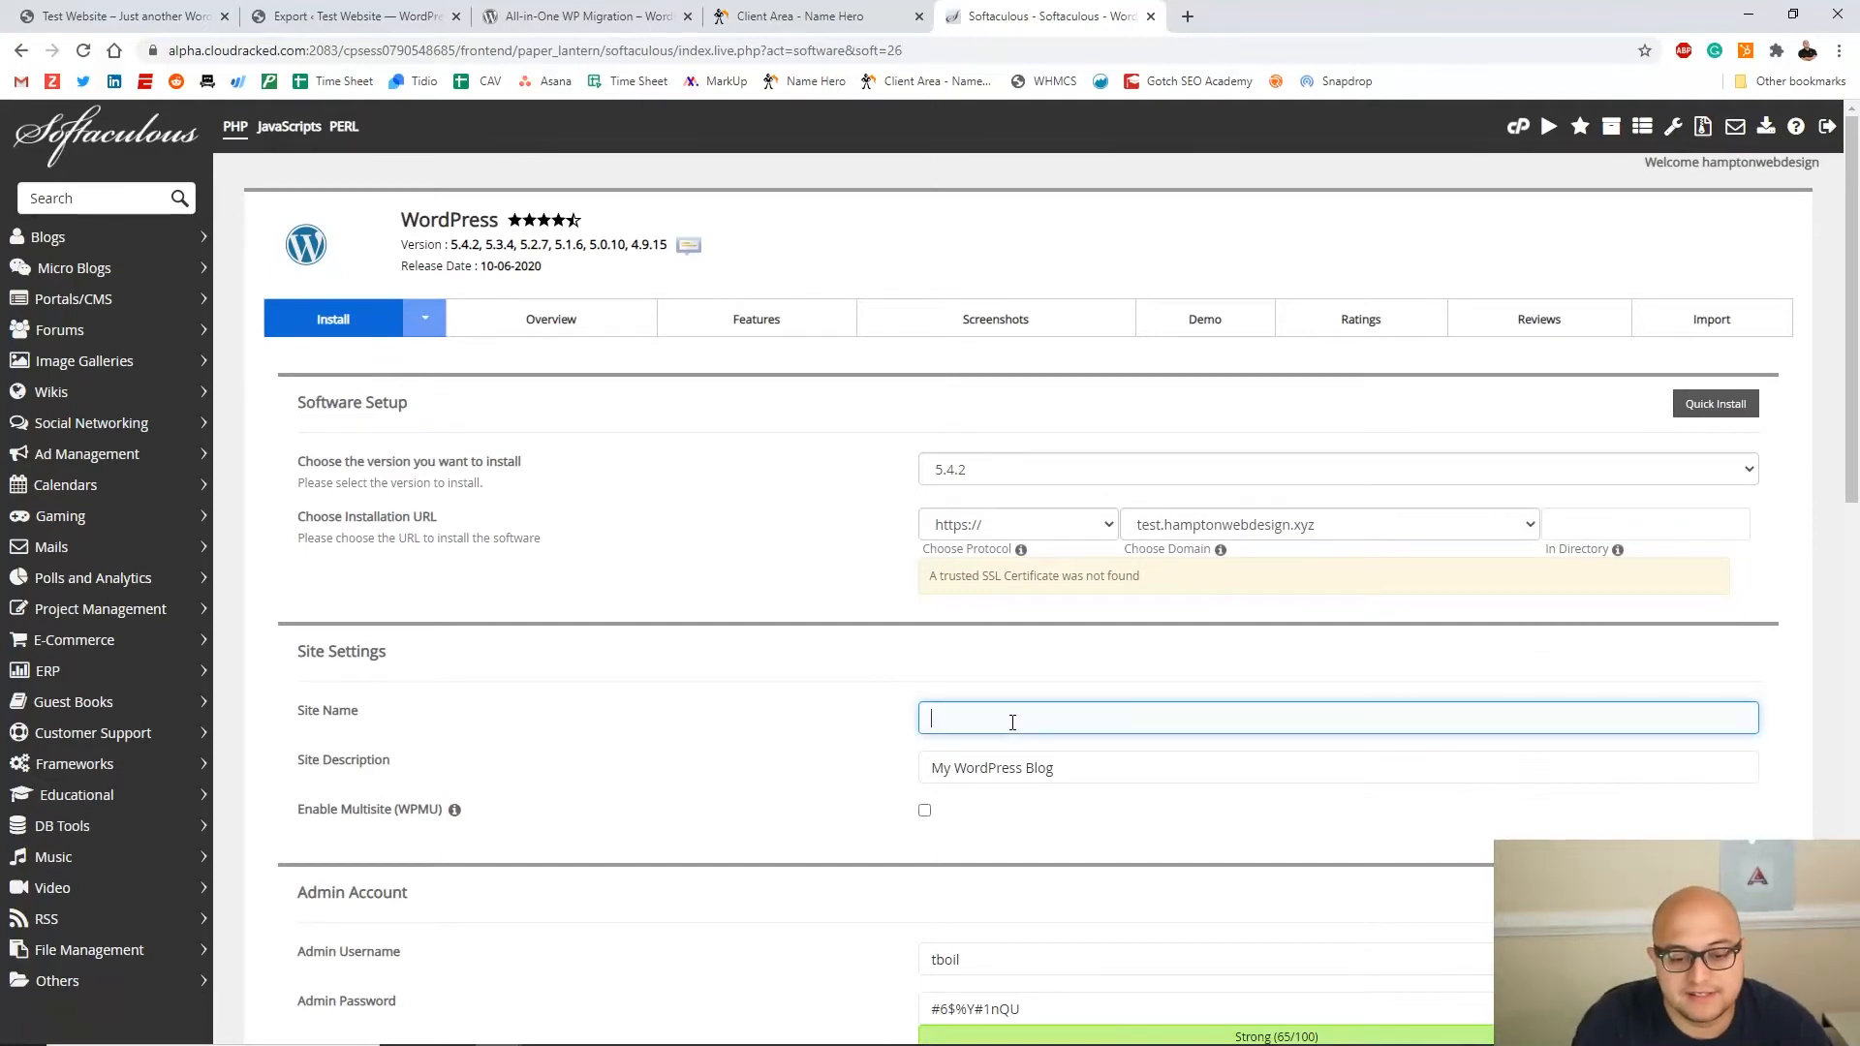
{"action": "type", "text": "My Test Website"}
{"action": "key", "text": "Tab"}
{"action": "type", "text": "T"}
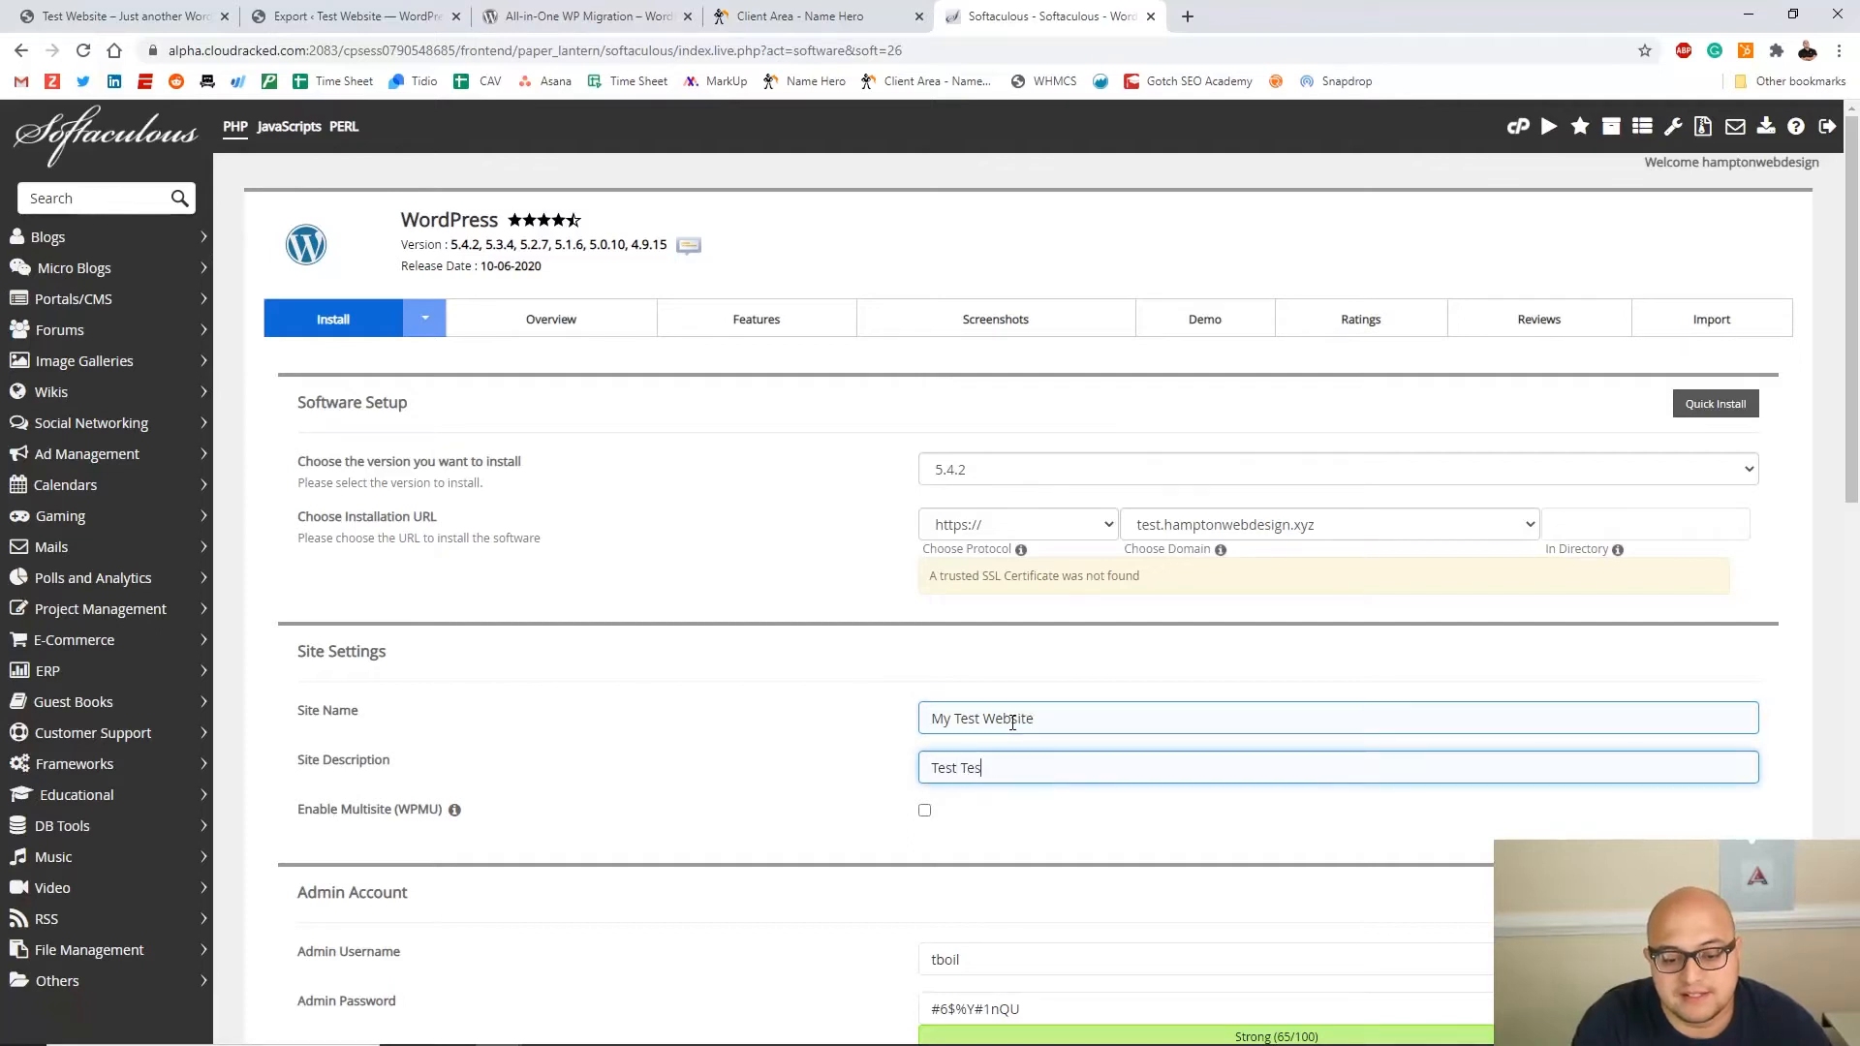
{"action": "type", "text": "est Test Test"}
{"action": "scroll", "coordinate": [996, 766], "scroll_direction": "down", "scroll_amount": 3}
Set admin username testadmin, enter the admin password, complete the admin e-mail, and install
{"action": "triple_click", "coordinate": [923, 666]}
{"action": "type", "text": "te"}
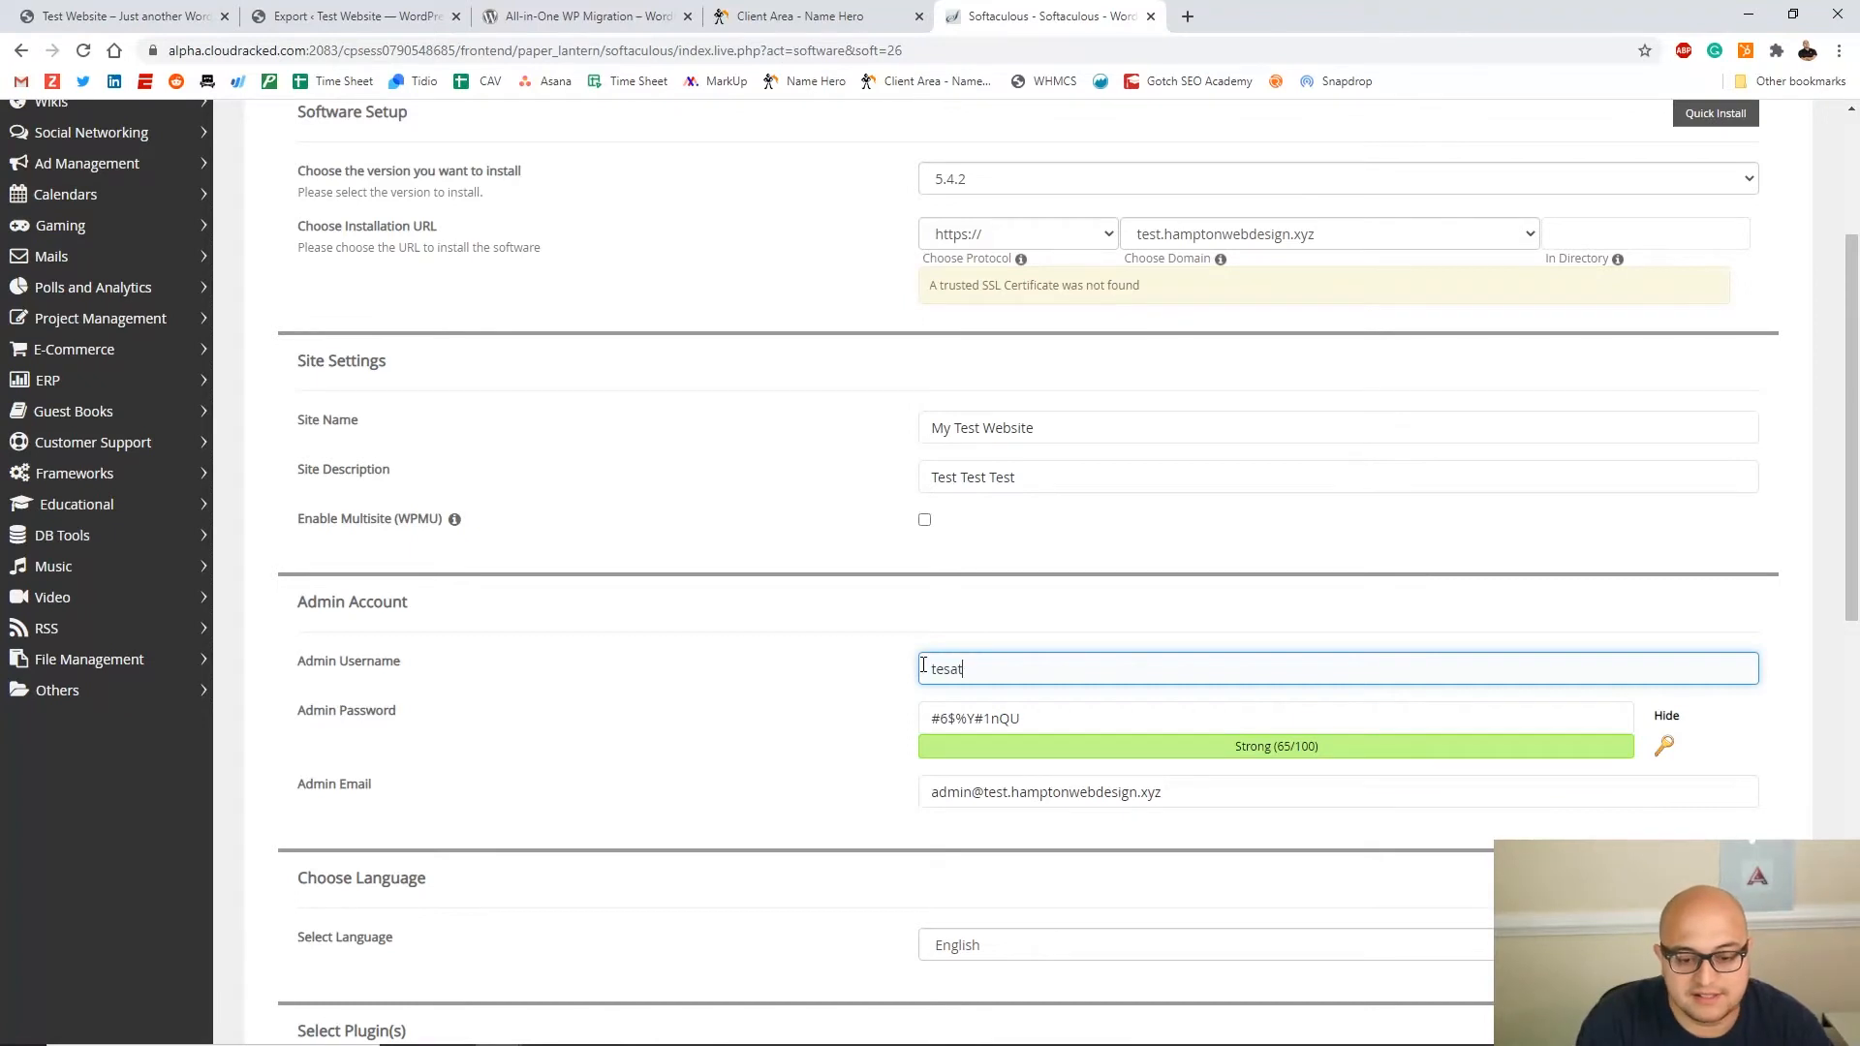
{"action": "type", "text": "stadmin"}
{"action": "key", "text": "Tab"}
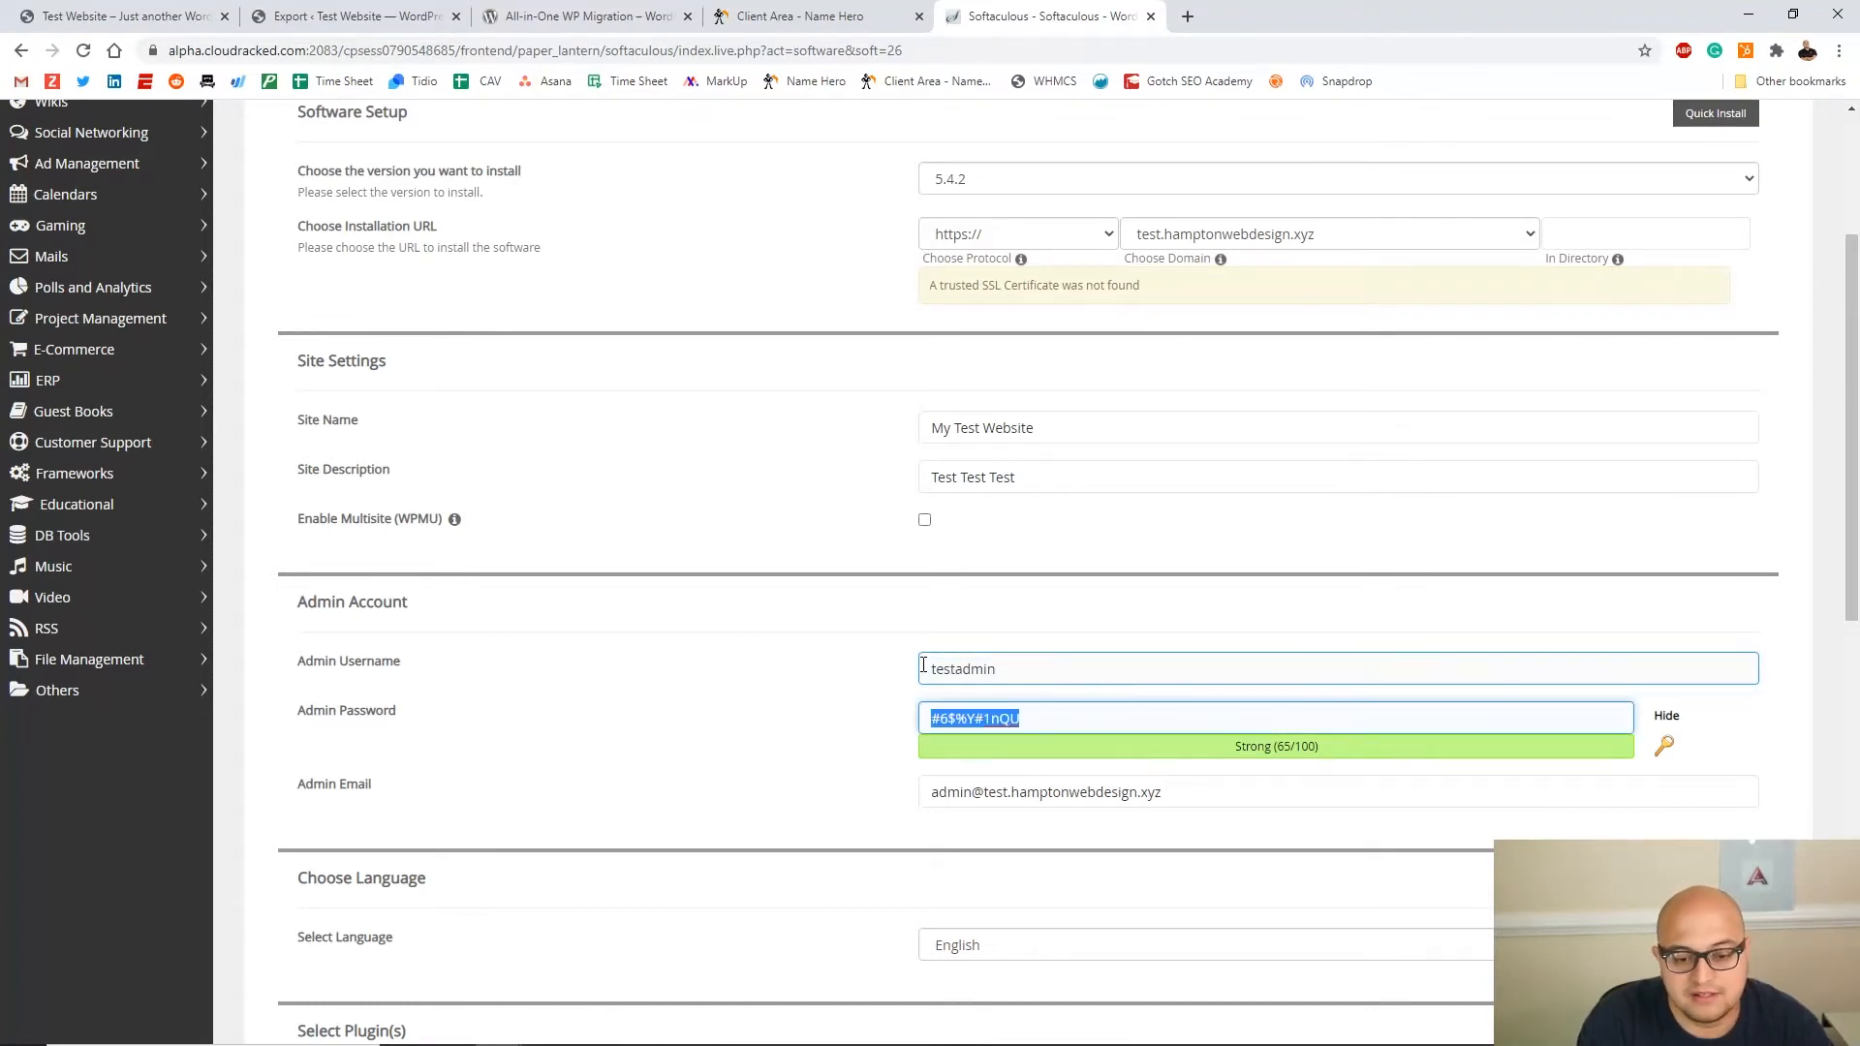
{"action": "type", "text": "testing123"}
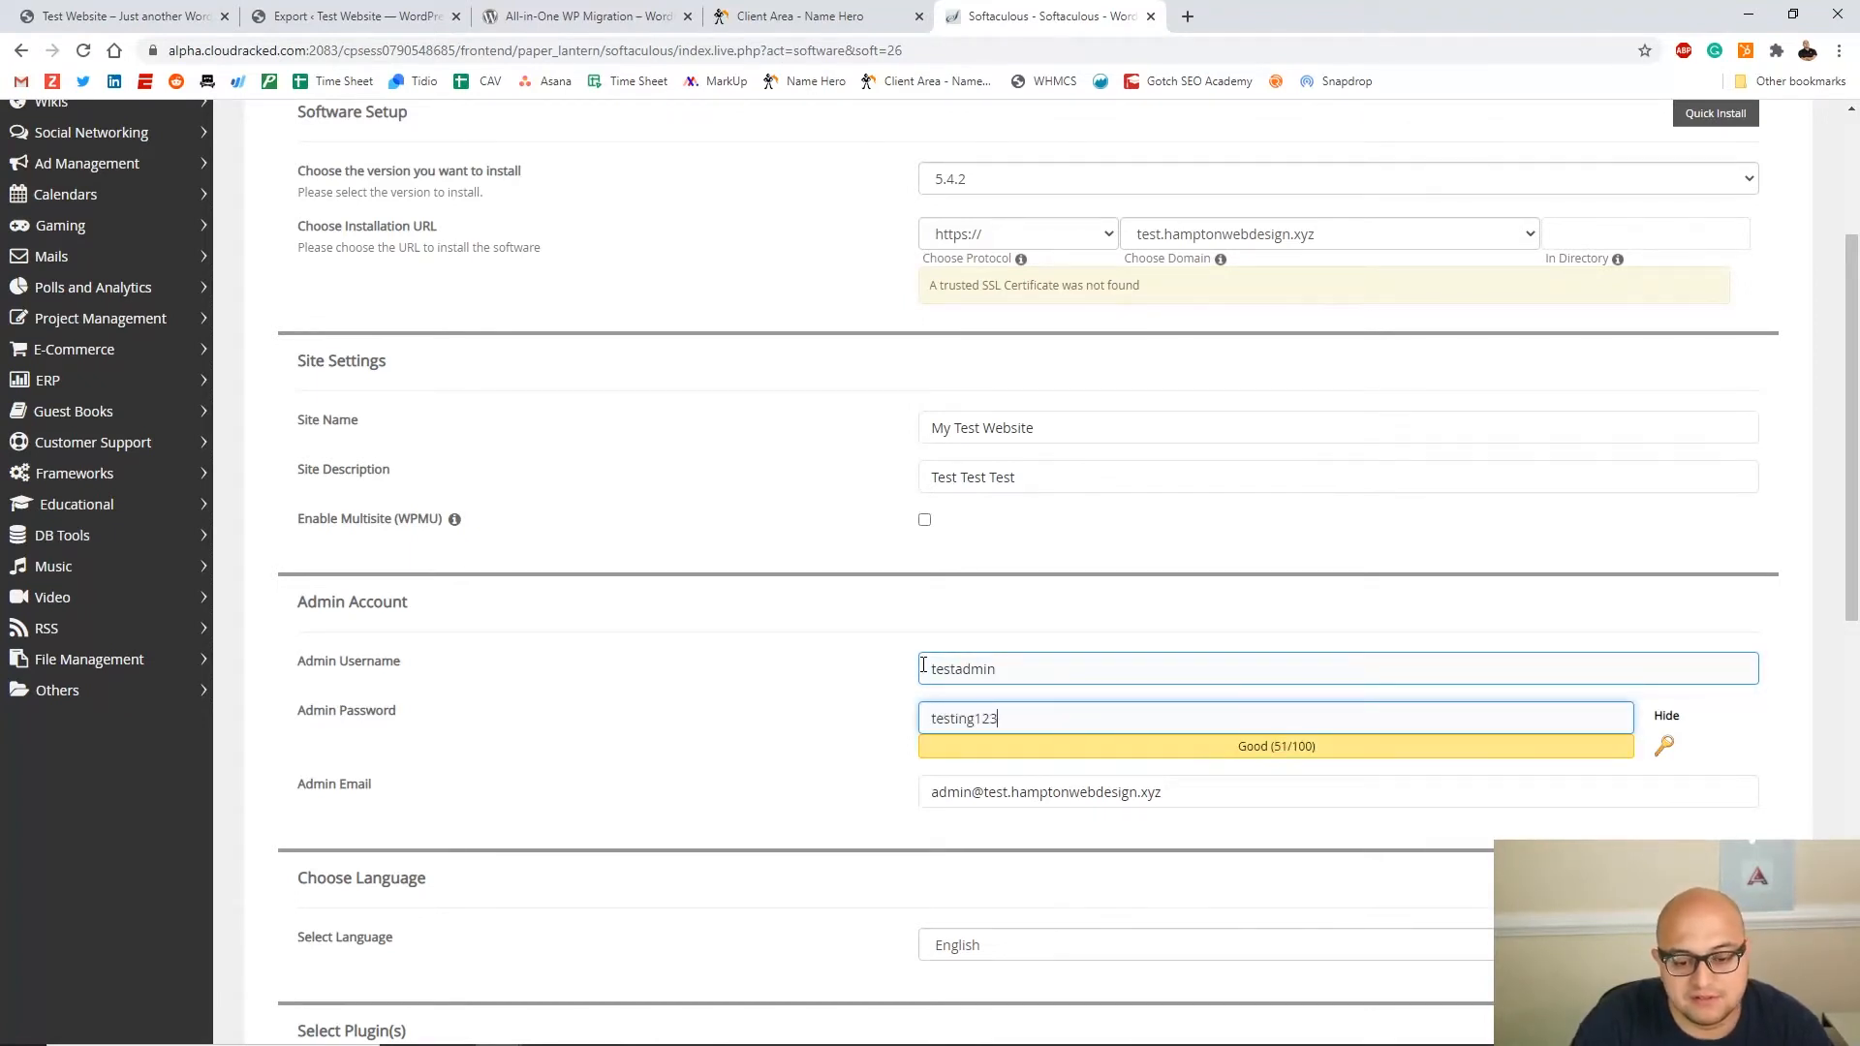
{"action": "left_click", "coordinate": [973, 792]}
{"action": "type", "text": "123"}
{"action": "scroll", "coordinate": [976, 794], "scroll_direction": "down", "scroll_amount": 1}
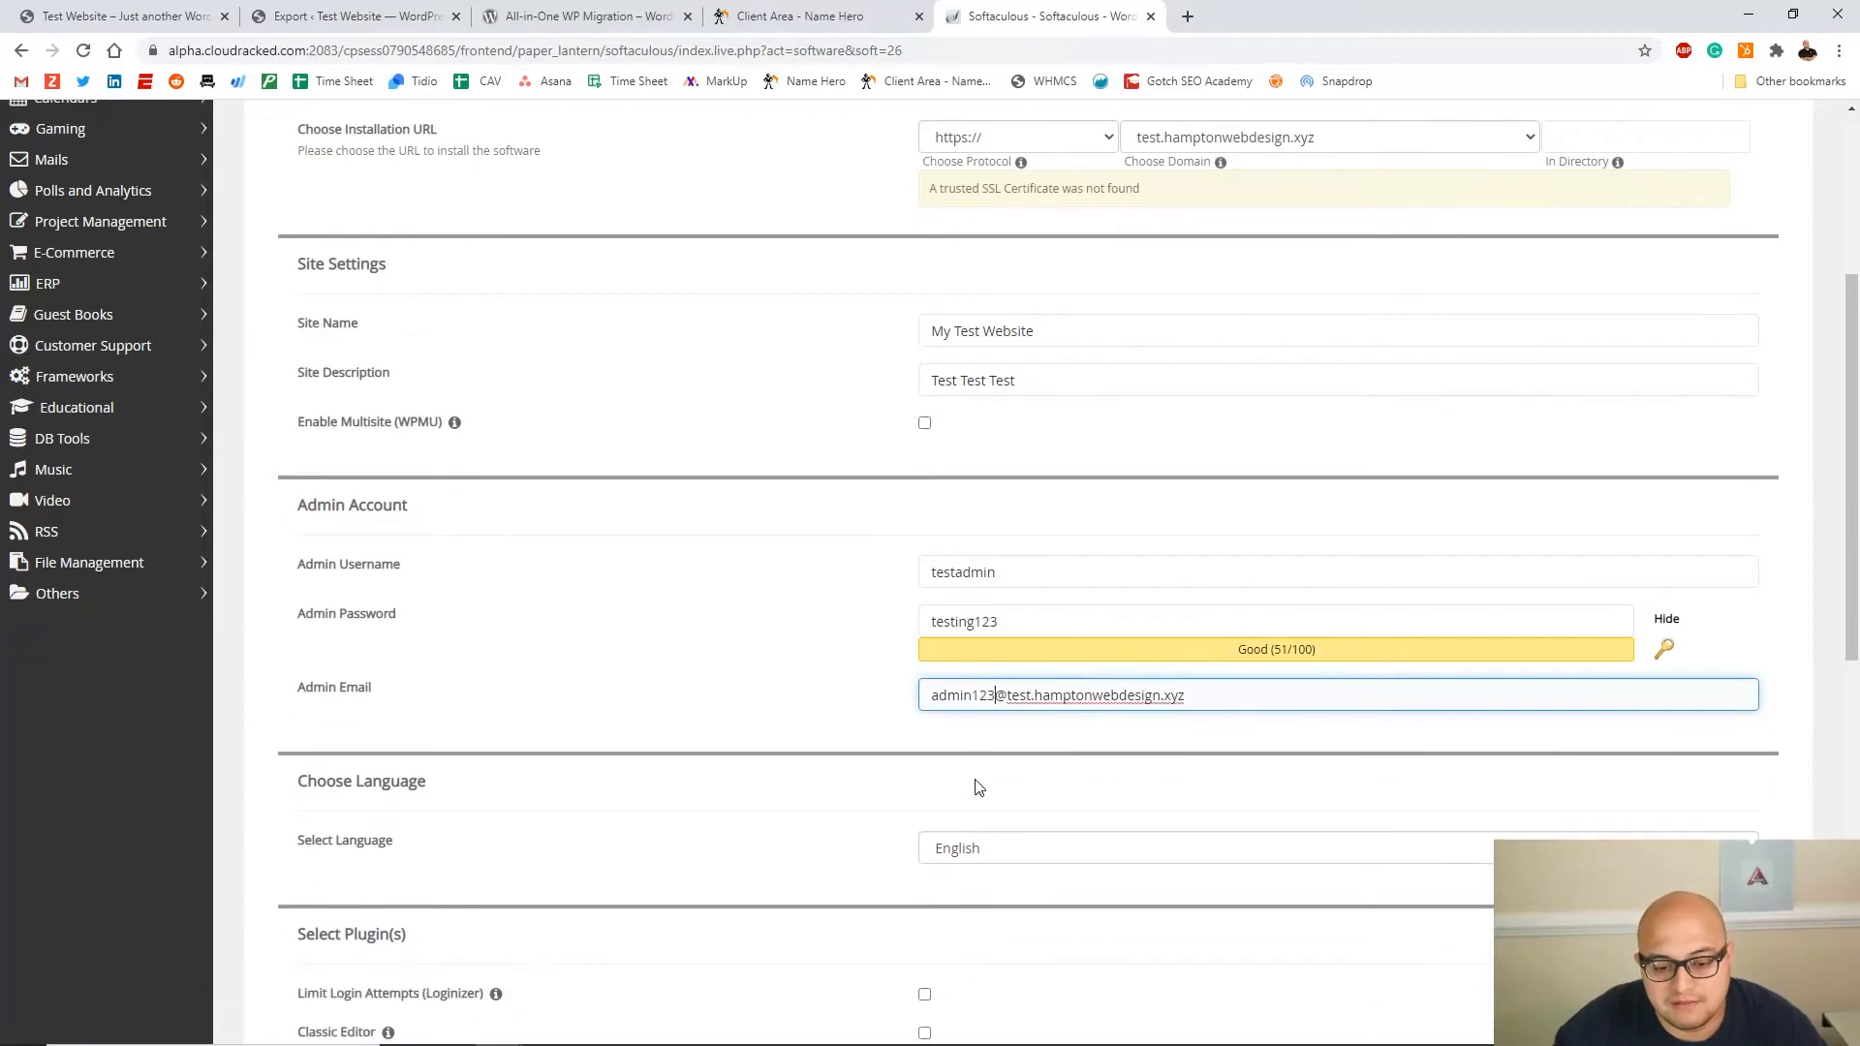
{"action": "scroll", "coordinate": [1249, 573], "scroll_direction": "down", "scroll_amount": 3}
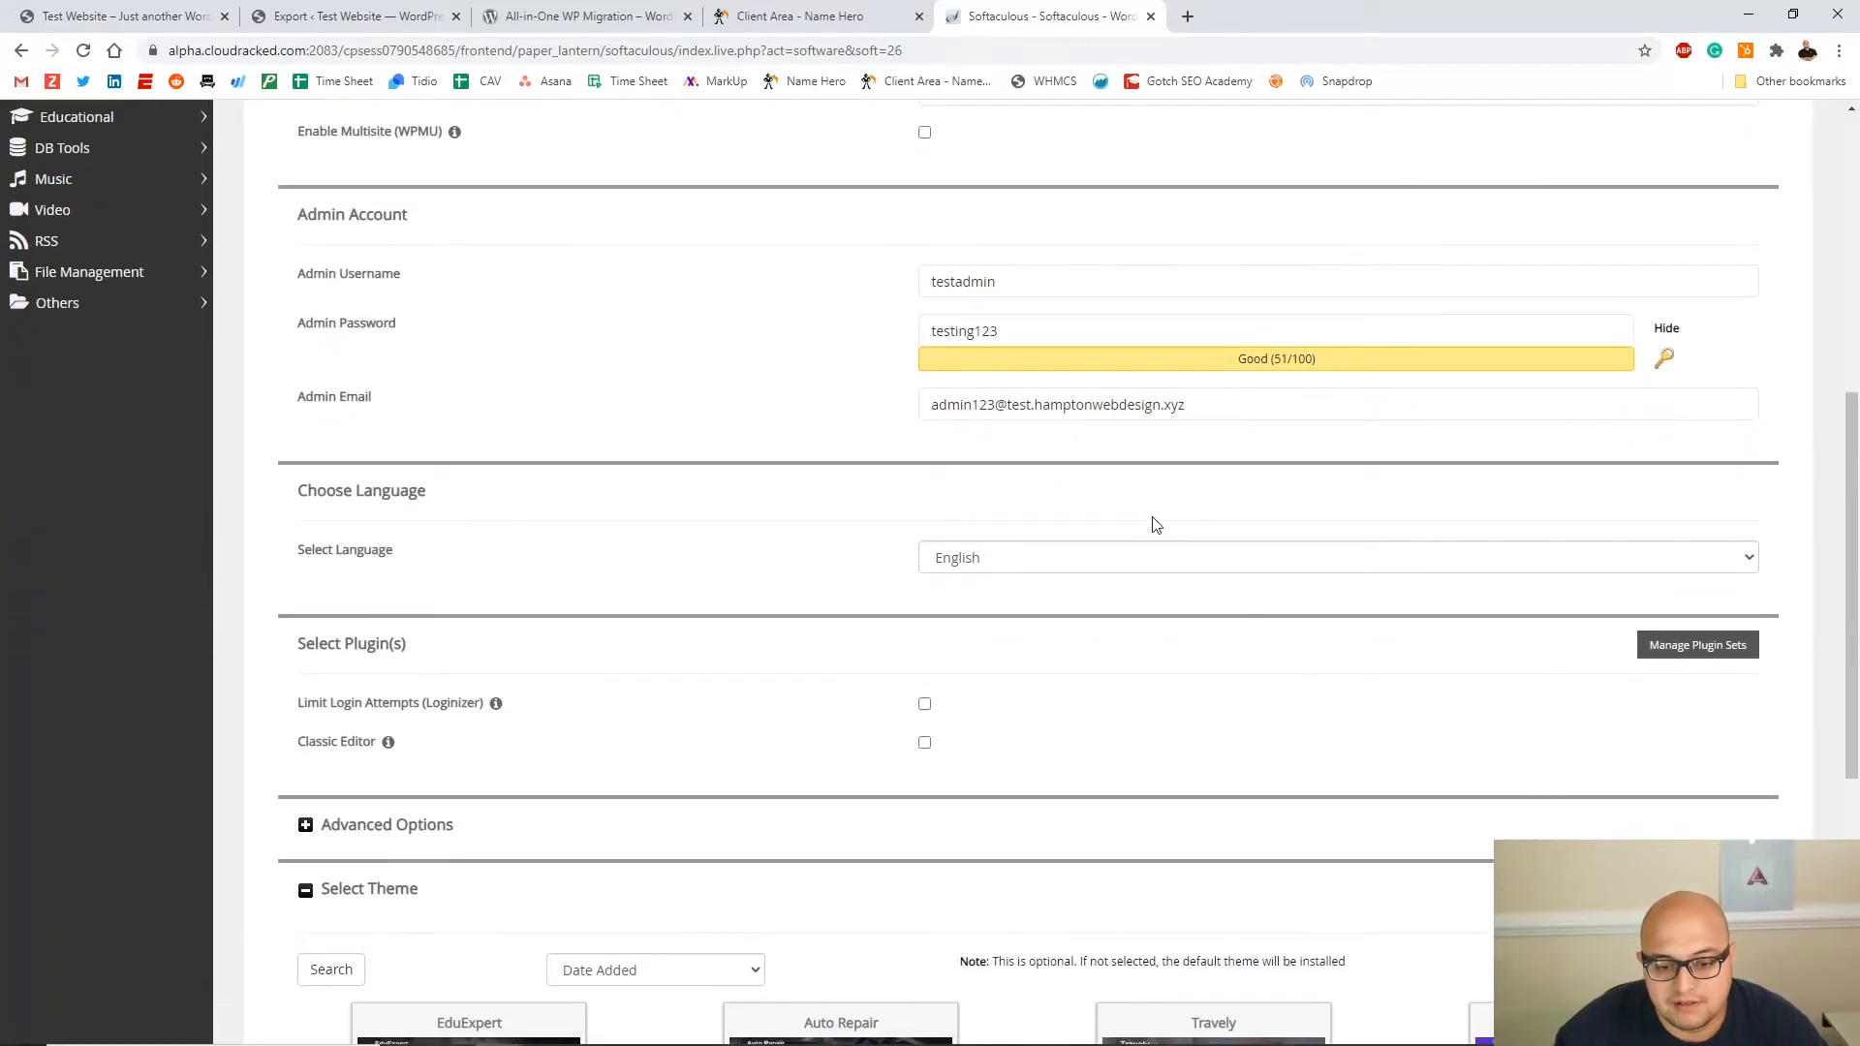
{"action": "scroll", "coordinate": [1175, 532], "scroll_direction": "down", "scroll_amount": 4}
{"action": "scroll", "coordinate": [1089, 694], "scroll_direction": "down", "scroll_amount": 2}
{"action": "left_click", "coordinate": [1026, 805]}
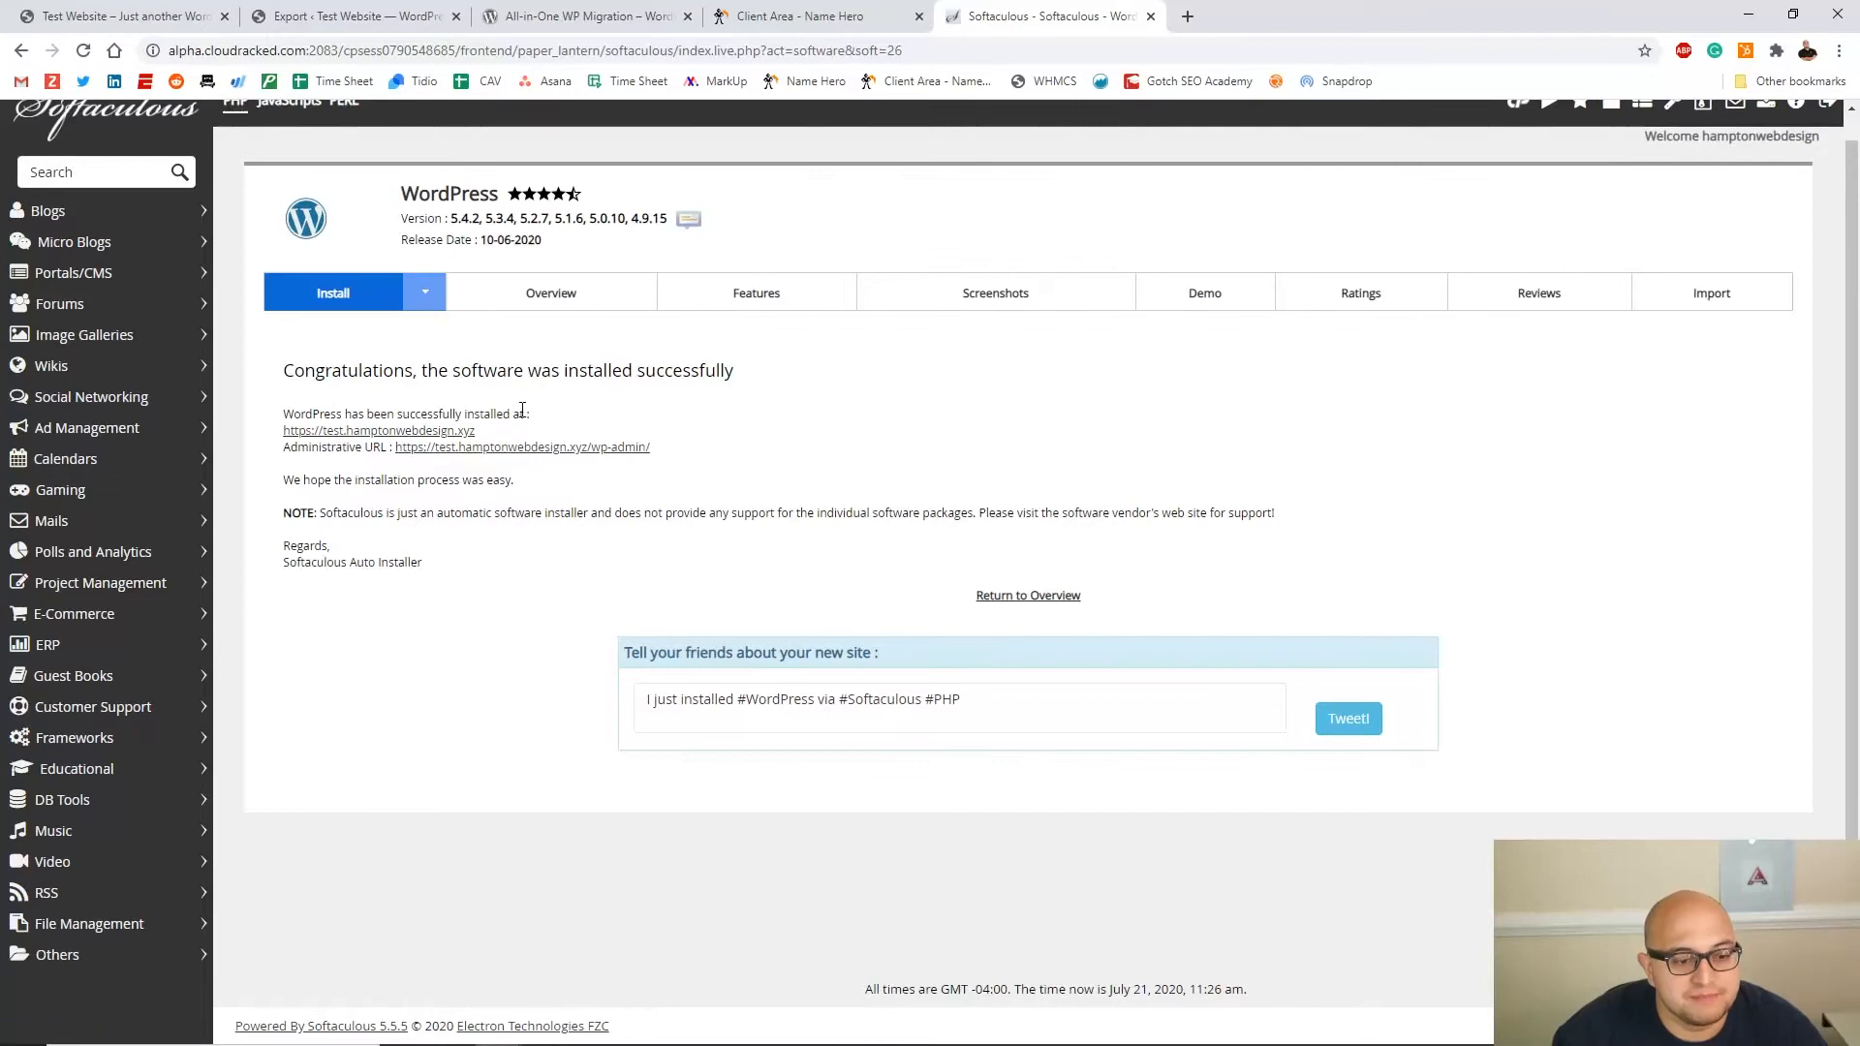
Preview the newly installed test.hamptonwebdesign.xyz site, then log into its admin dashboard
{"action": "left_click", "coordinate": [385, 438]}
{"action": "scroll", "coordinate": [1259, 465], "scroll_direction": "down", "scroll_amount": 4}
{"action": "scroll", "coordinate": [1259, 465], "scroll_direction": "up", "scroll_amount": 4}
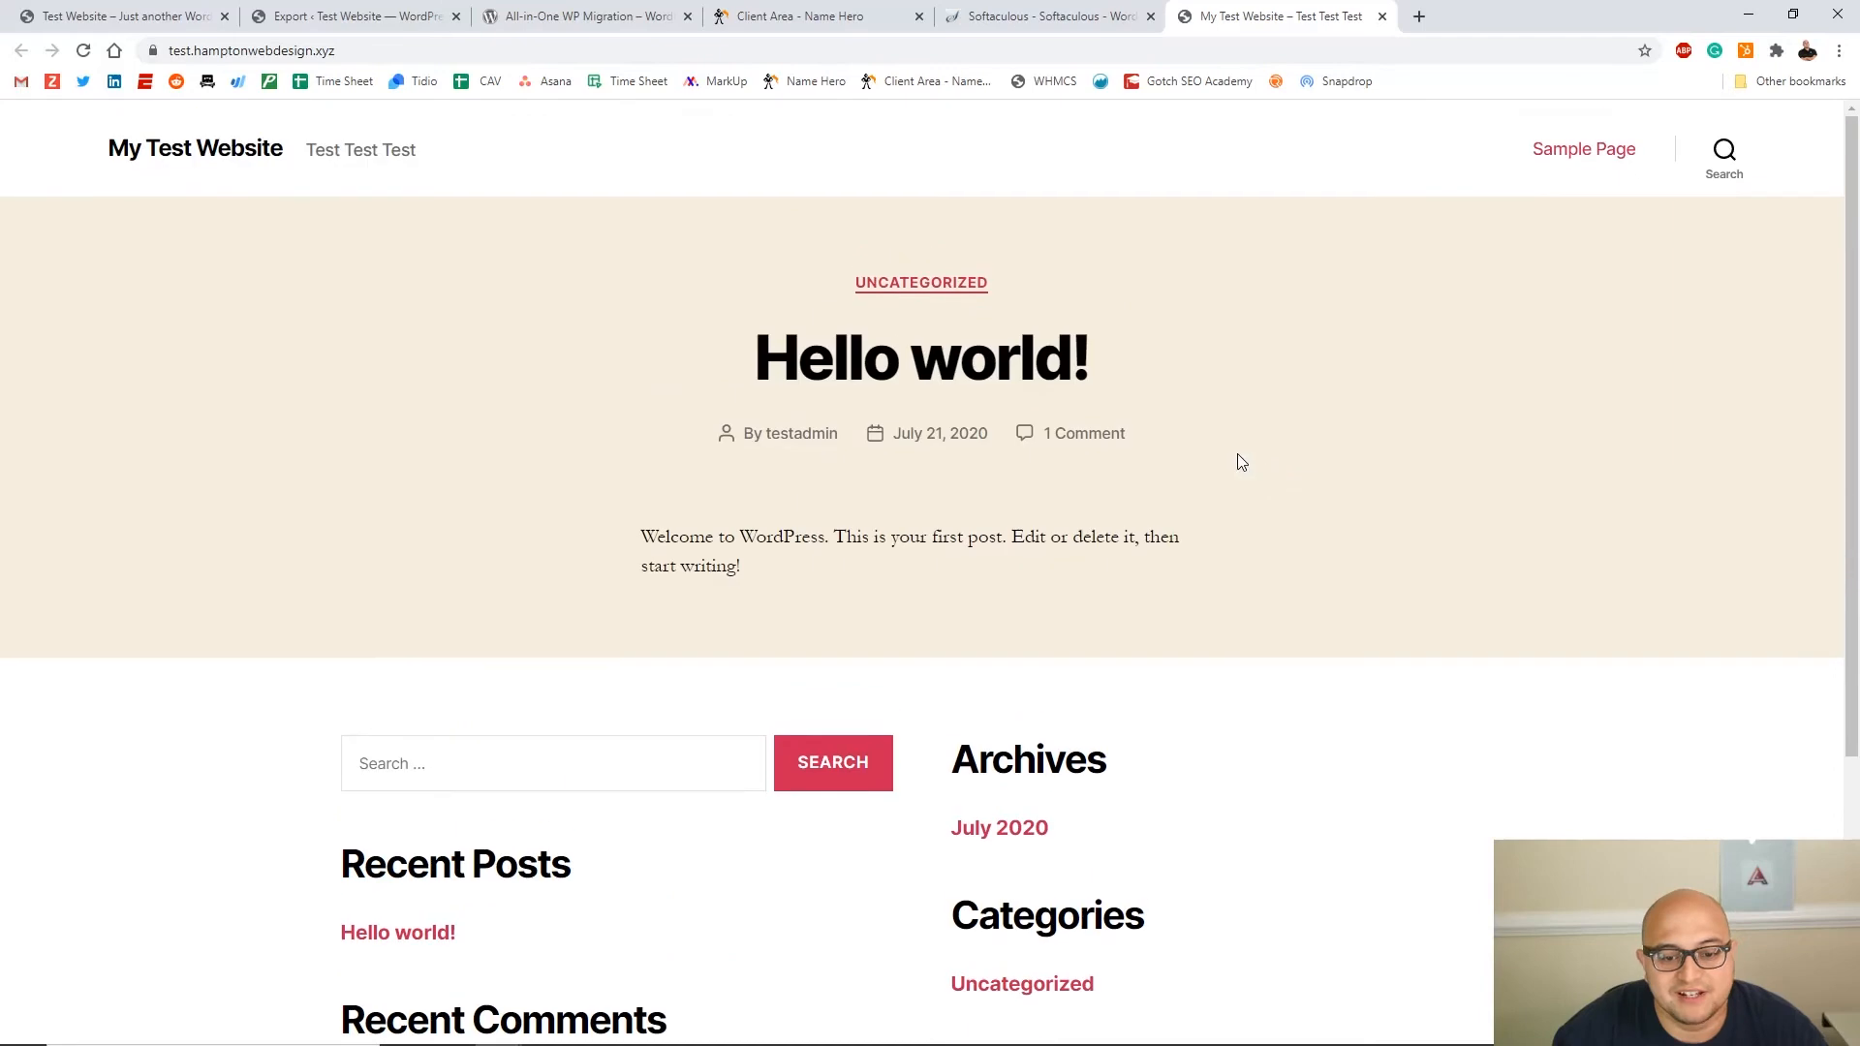
{"action": "left_click", "coordinate": [1383, 17]}
{"action": "left_click", "coordinate": [523, 446]}
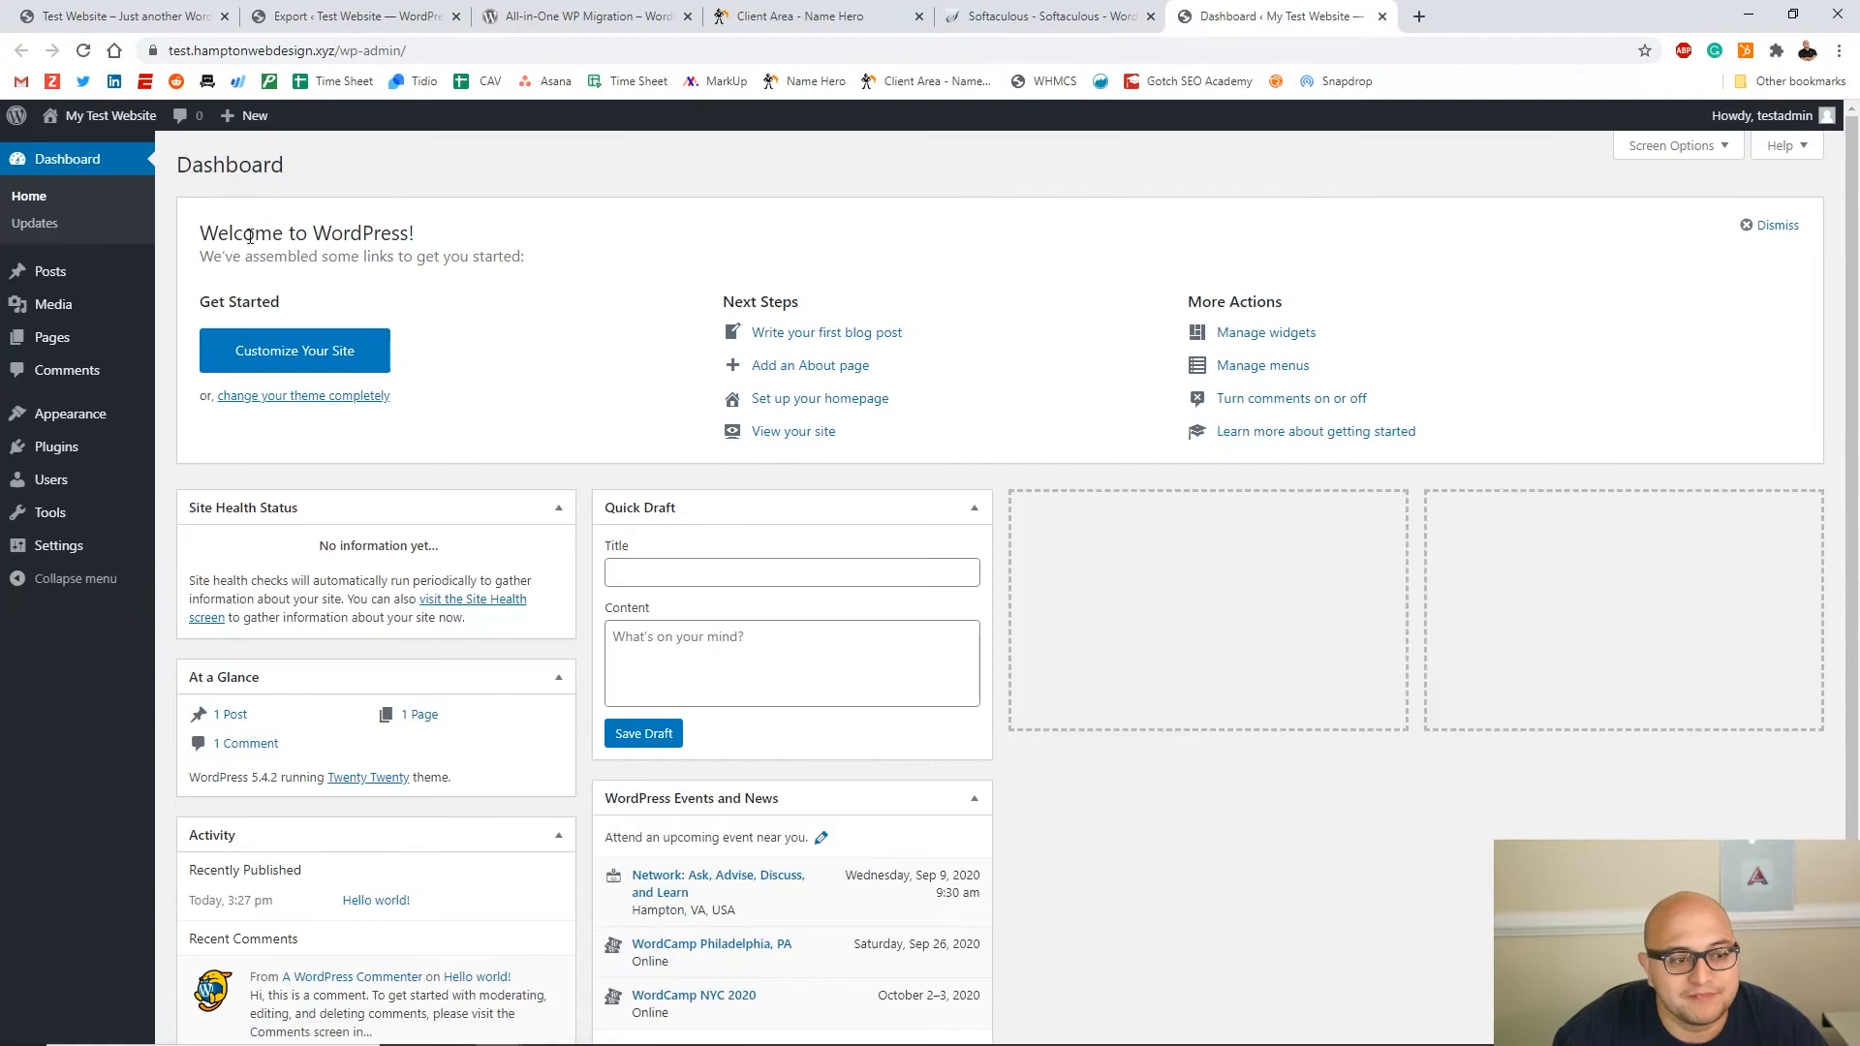
Copy the live site's domain from the dashboard address and return to the local Export page
{"action": "left_click", "coordinate": [335, 49]}
{"action": "left_click", "coordinate": [348, 53]}
{"action": "left_click_drag", "start_coordinate": [377, 50], "coordinate": [214, 48]}
{"action": "key", "text": "ctrl+c"}
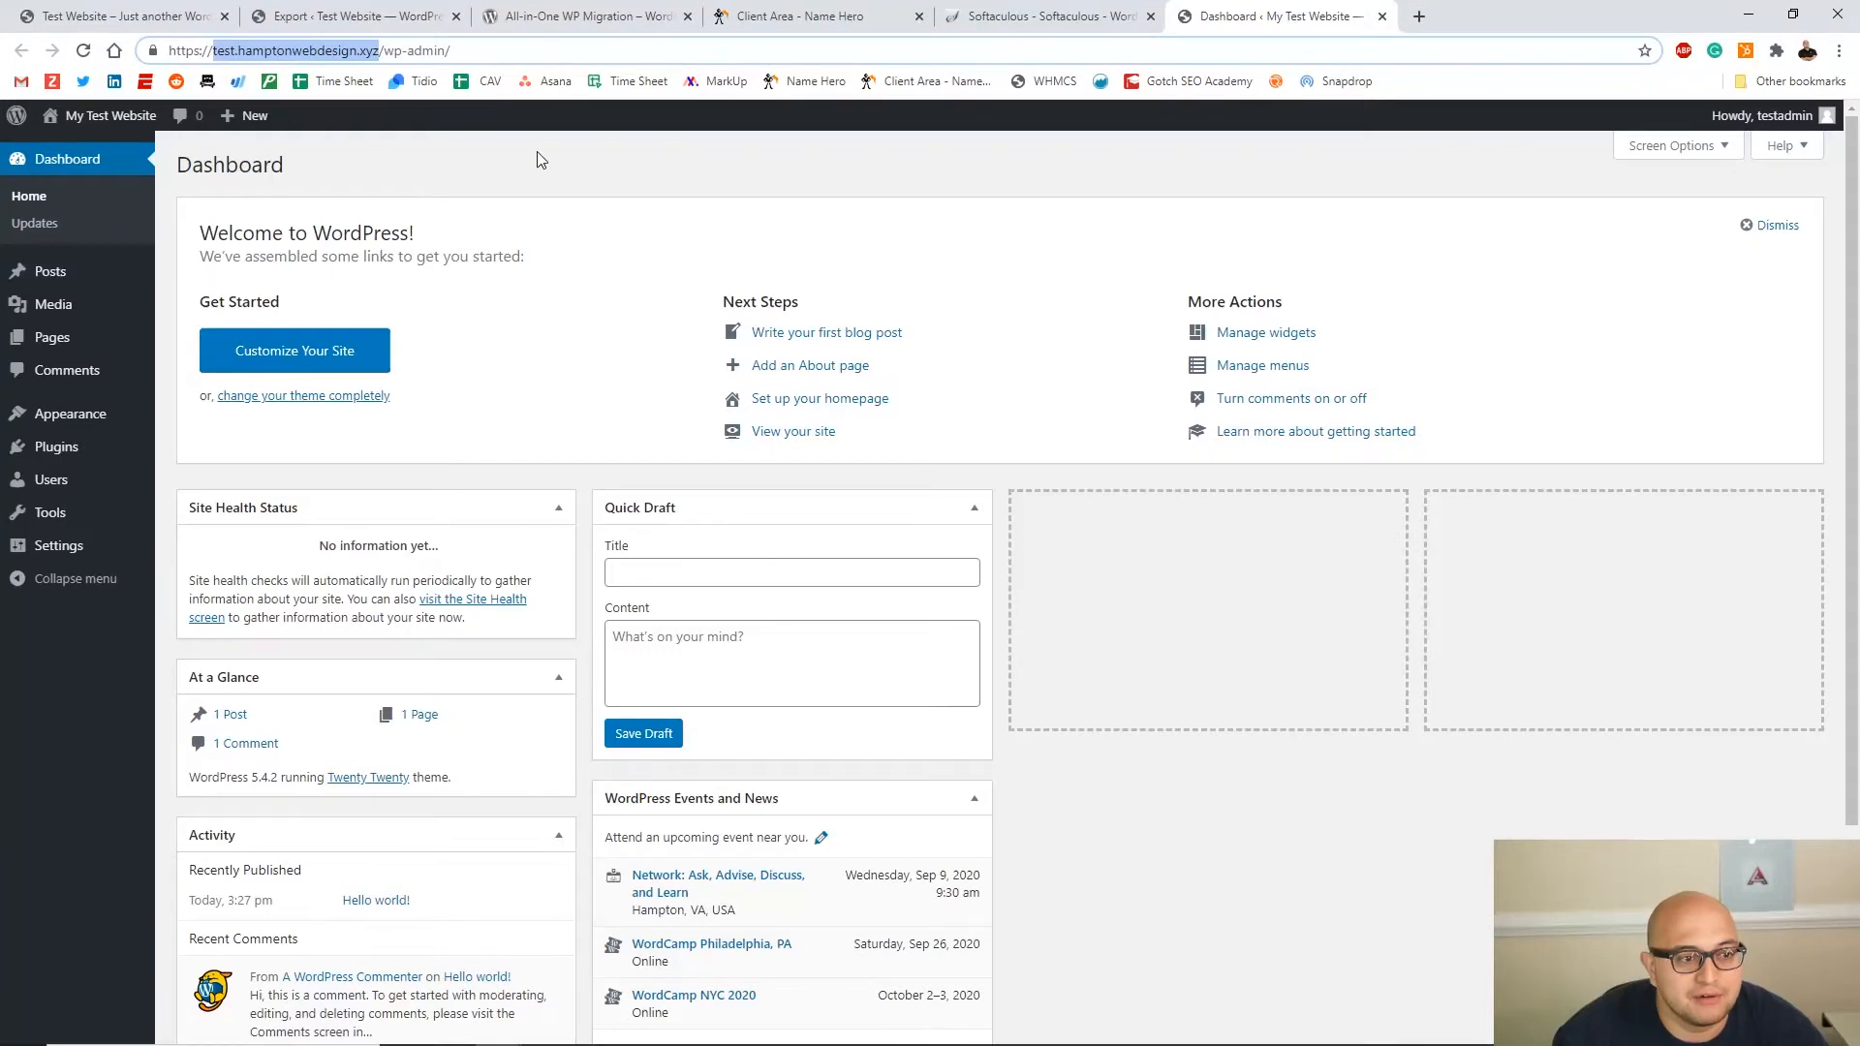
{"action": "left_click", "coordinate": [543, 12]}
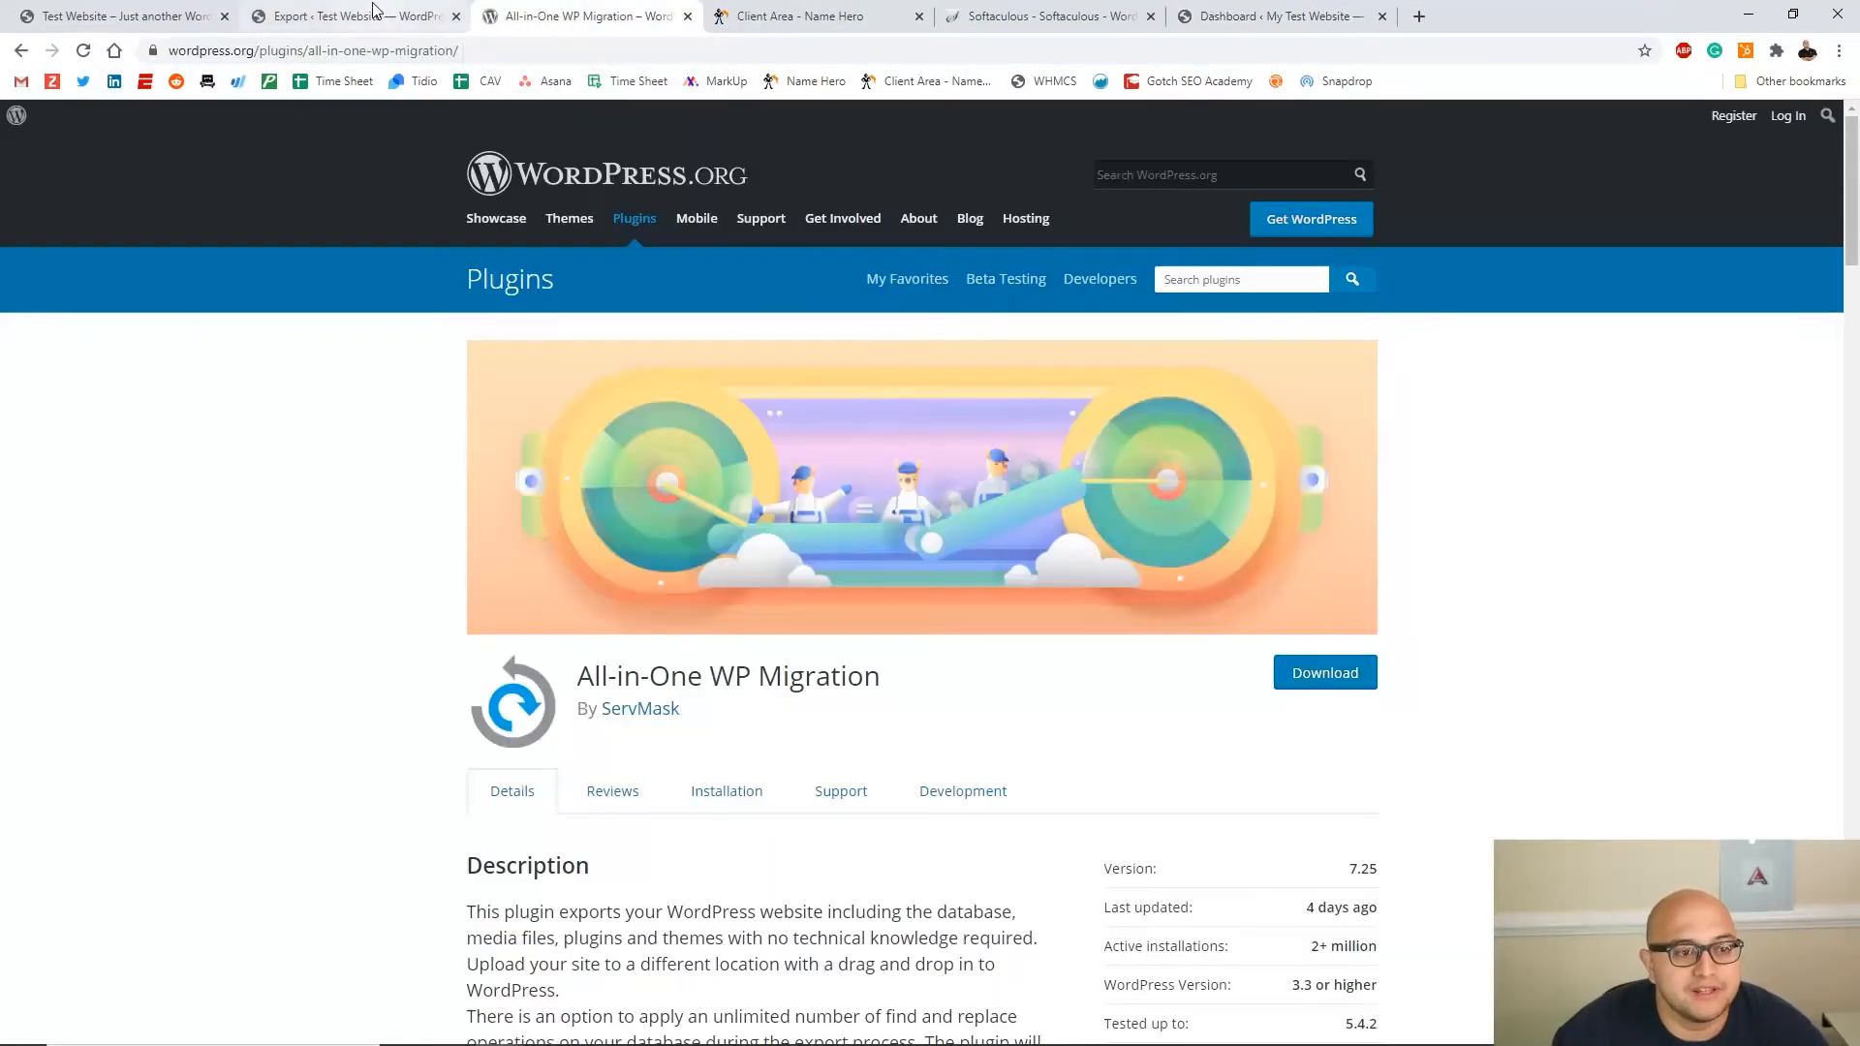
{"action": "left_click", "coordinate": [690, 19]}
{"action": "left_click", "coordinate": [348, 15]}
{"action": "left_click", "coordinate": [395, 308]}
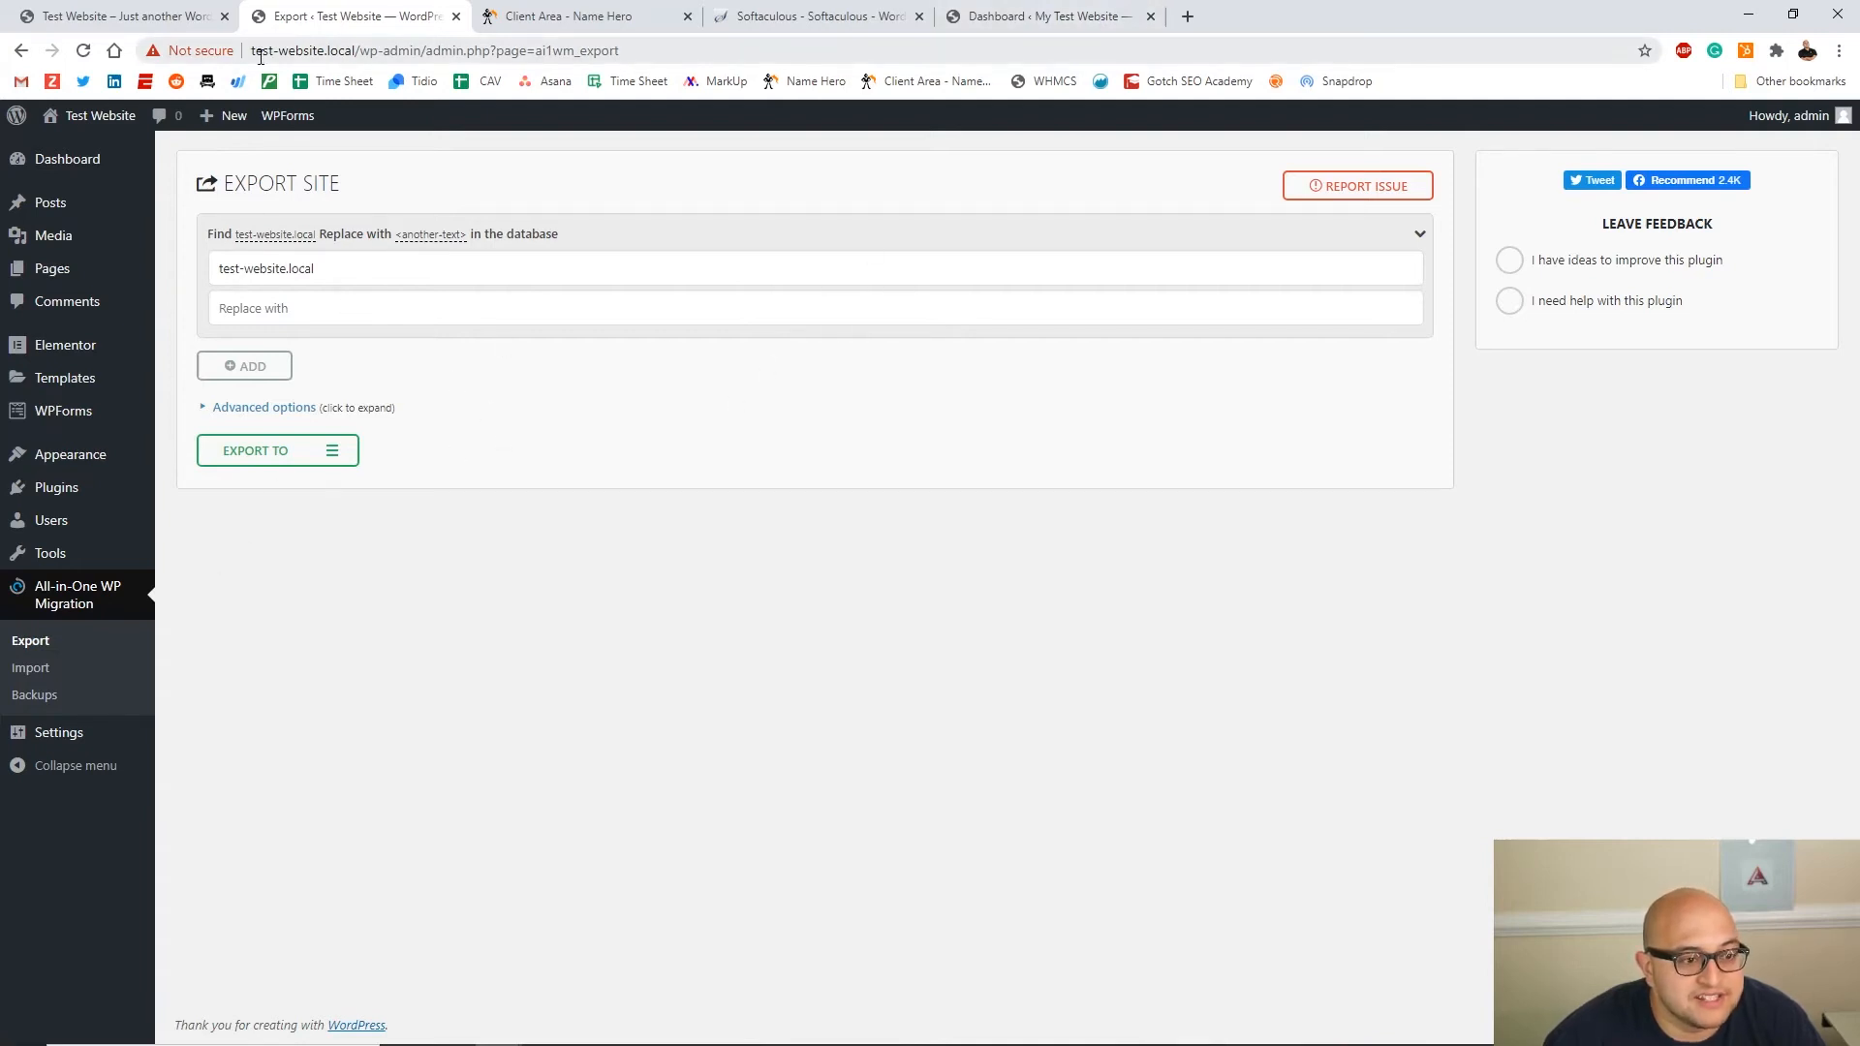
Paste the live domain test.hamptonwebdesign.xyz into the Replace with field
{"action": "left_click", "coordinate": [260, 53]}
{"action": "left_click", "coordinate": [312, 53]}
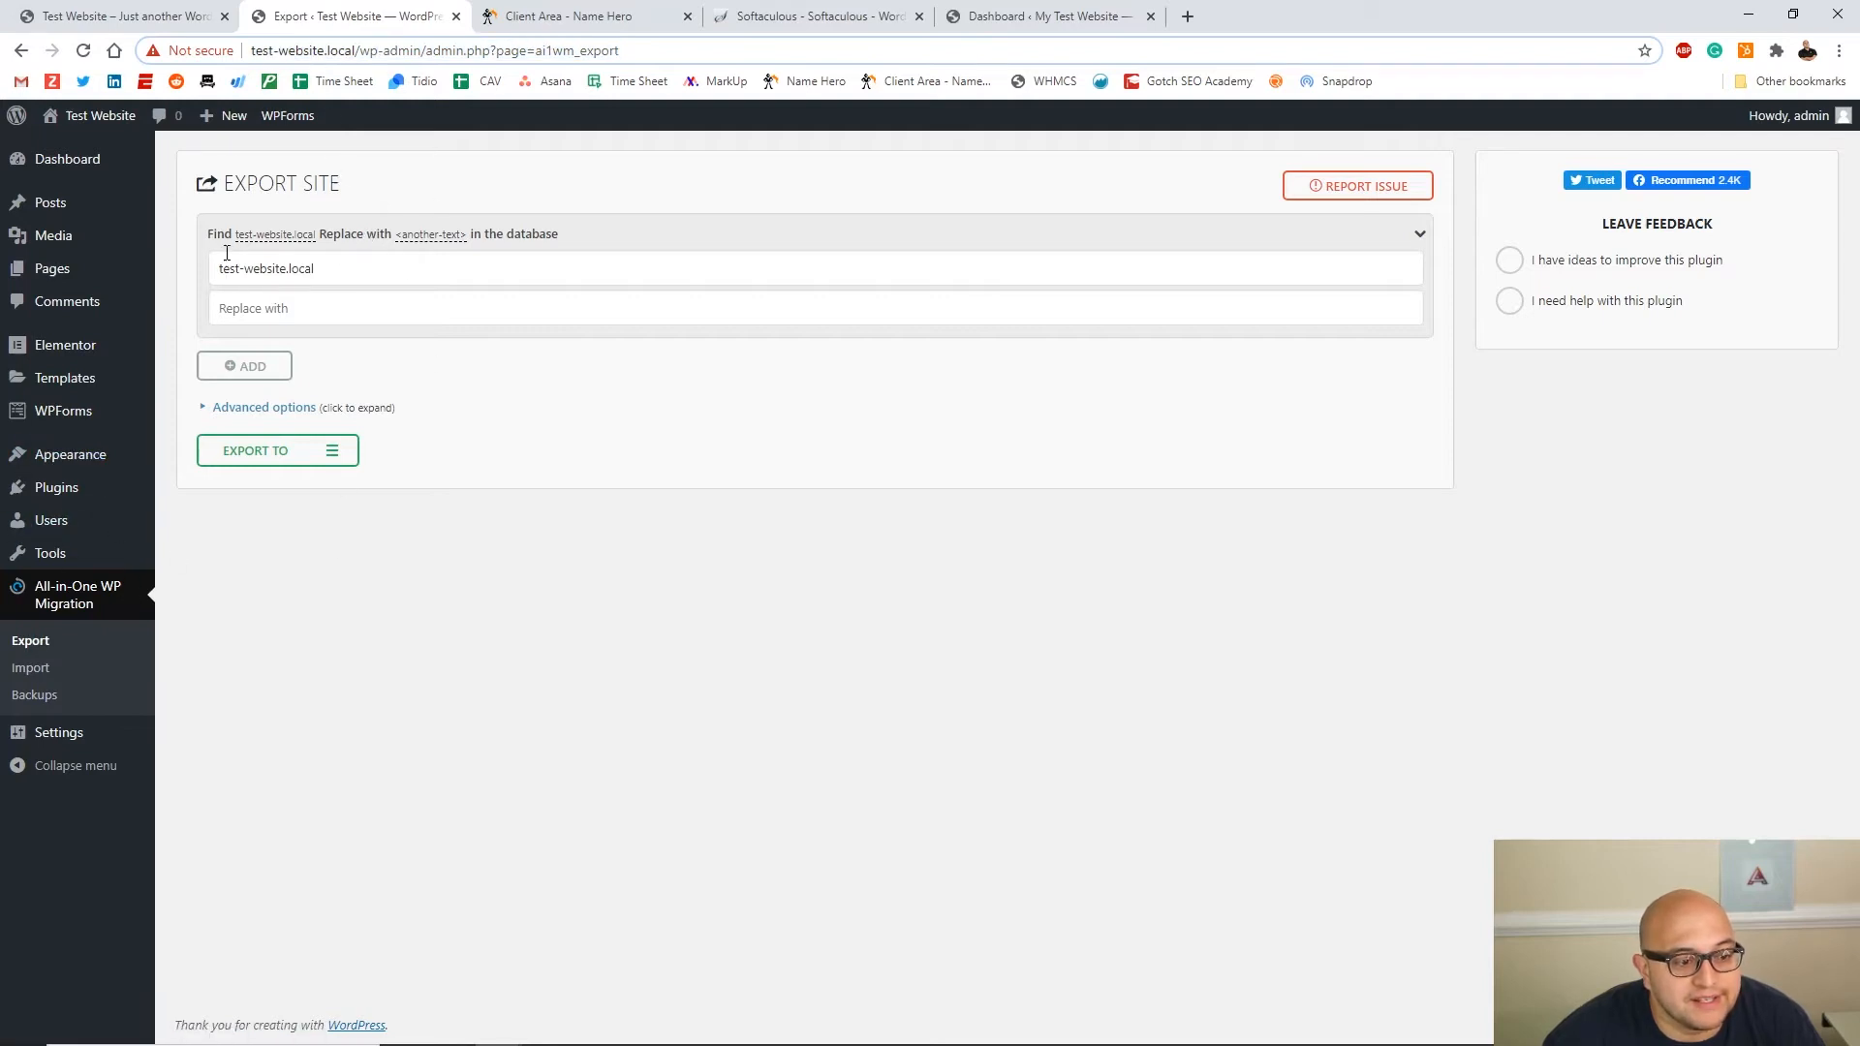
{"action": "left_click", "coordinate": [225, 186]}
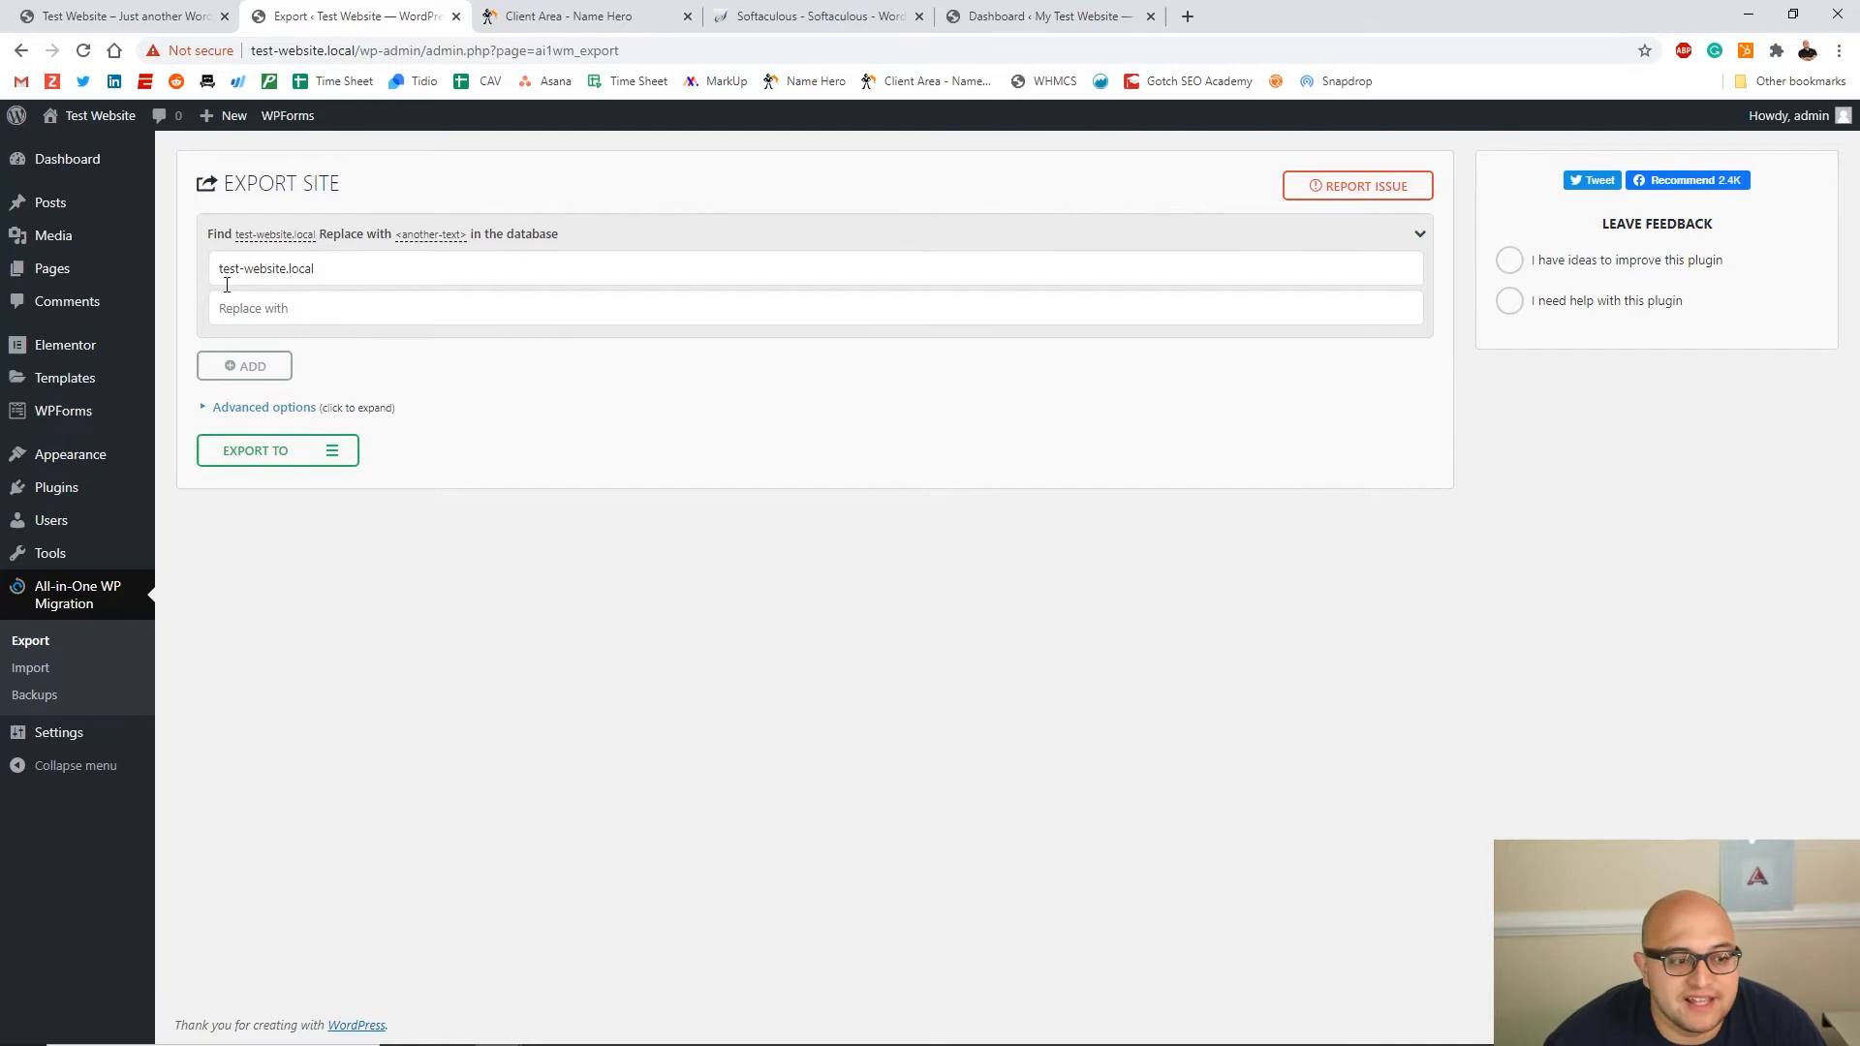
{"action": "left_click_drag", "start_coordinate": [223, 268], "coordinate": [324, 262]}
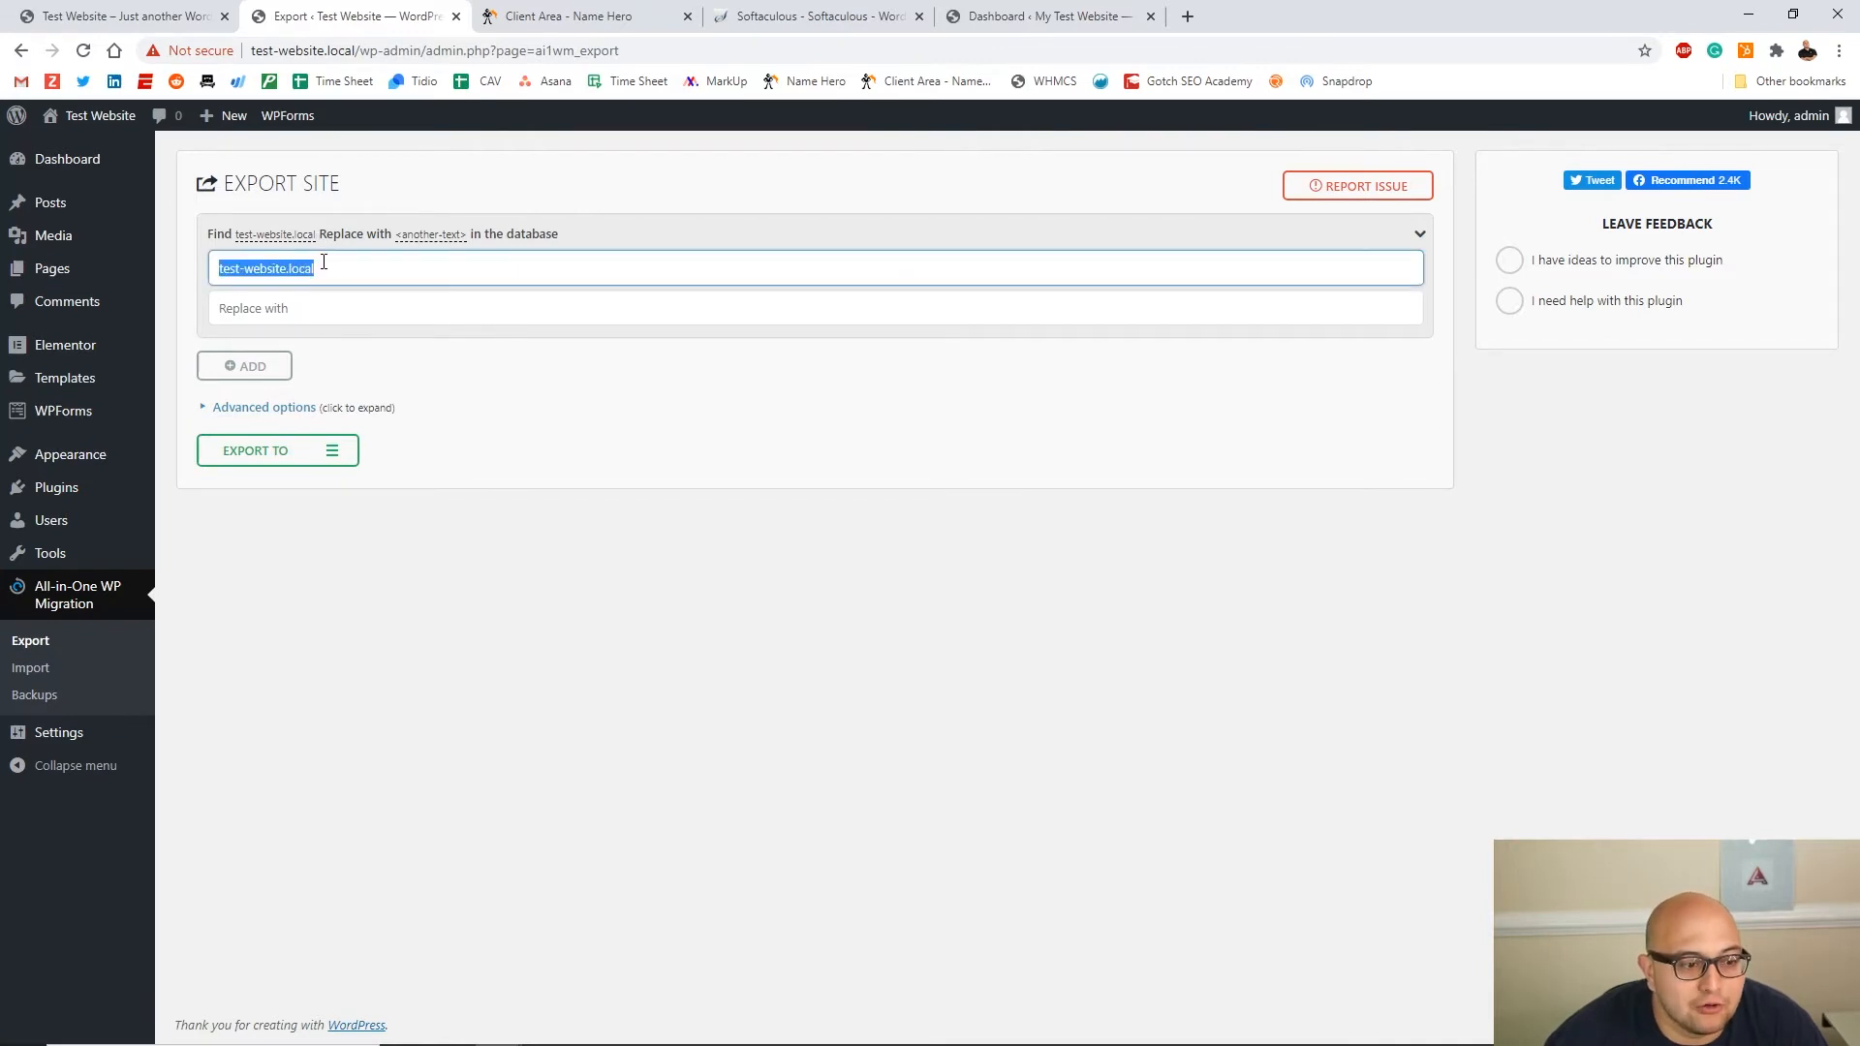
{"action": "left_click", "coordinate": [330, 261]}
{"action": "left_click_drag", "start_coordinate": [221, 268], "coordinate": [329, 262]}
{"action": "left_click", "coordinate": [329, 262]}
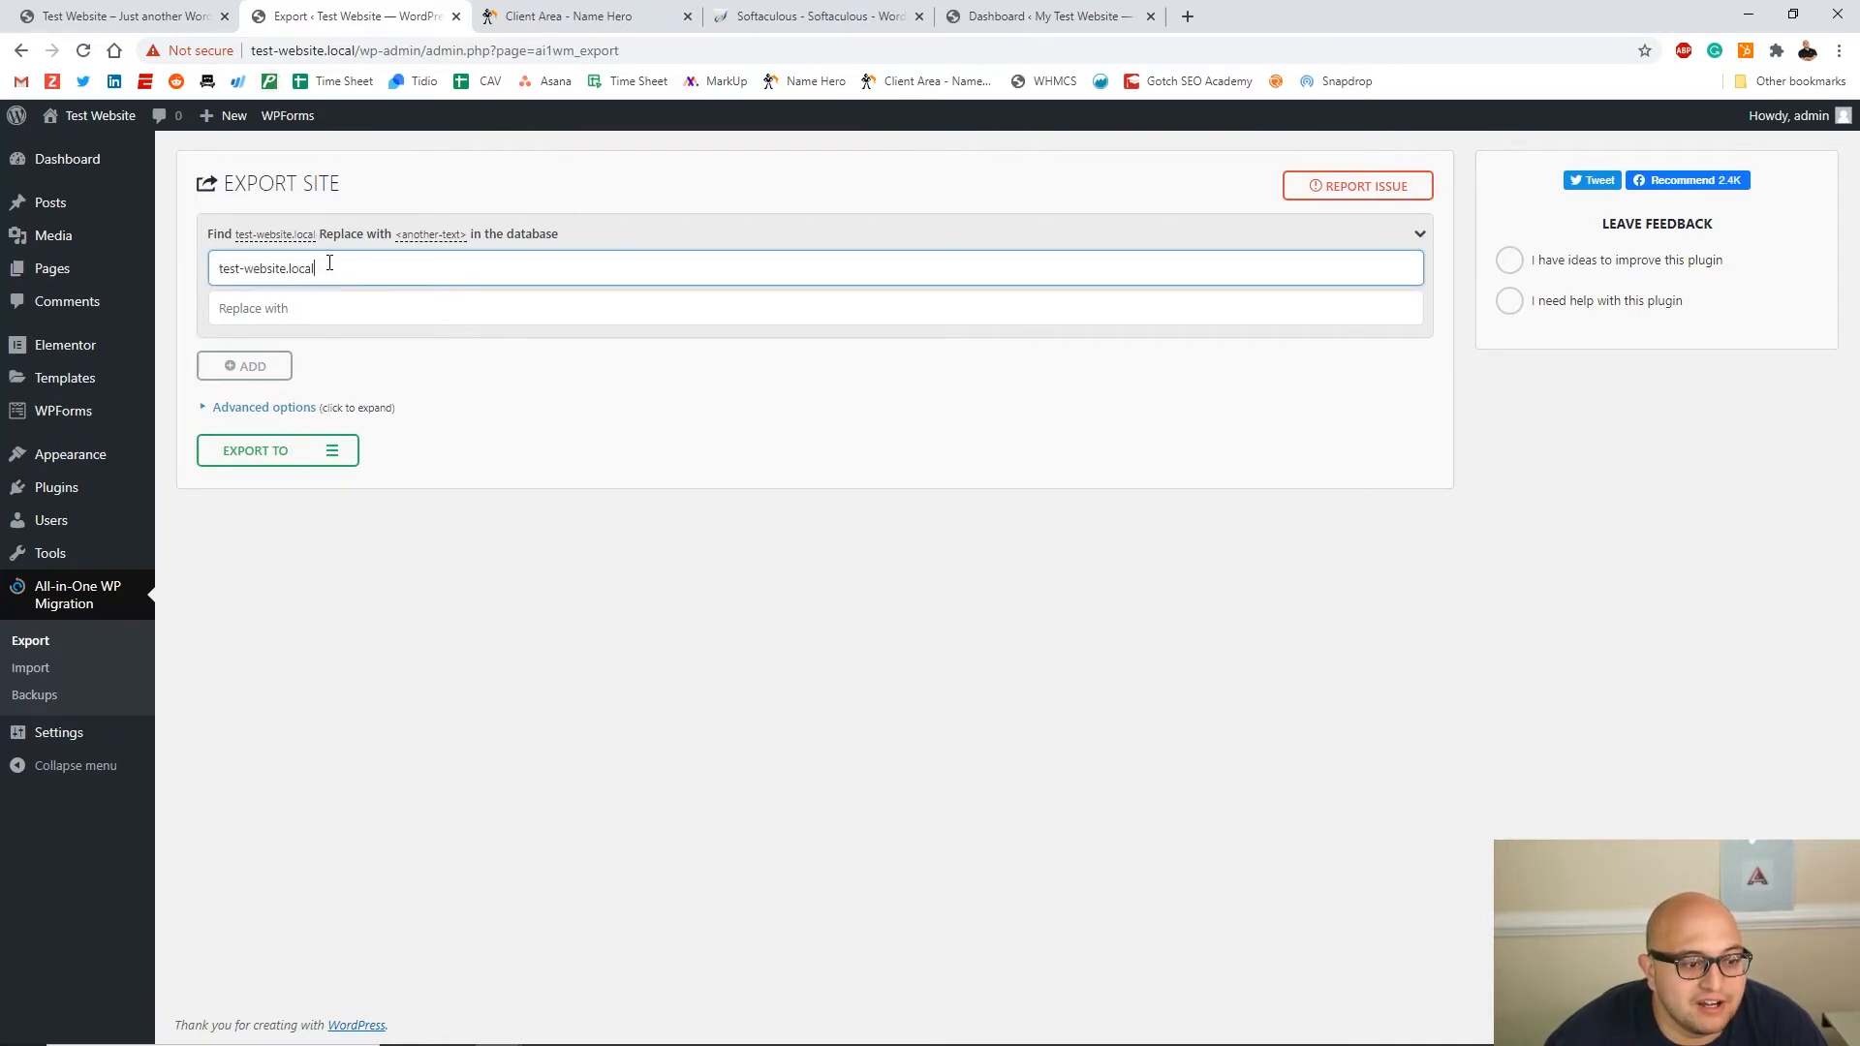
{"action": "left_click", "coordinate": [254, 306]}
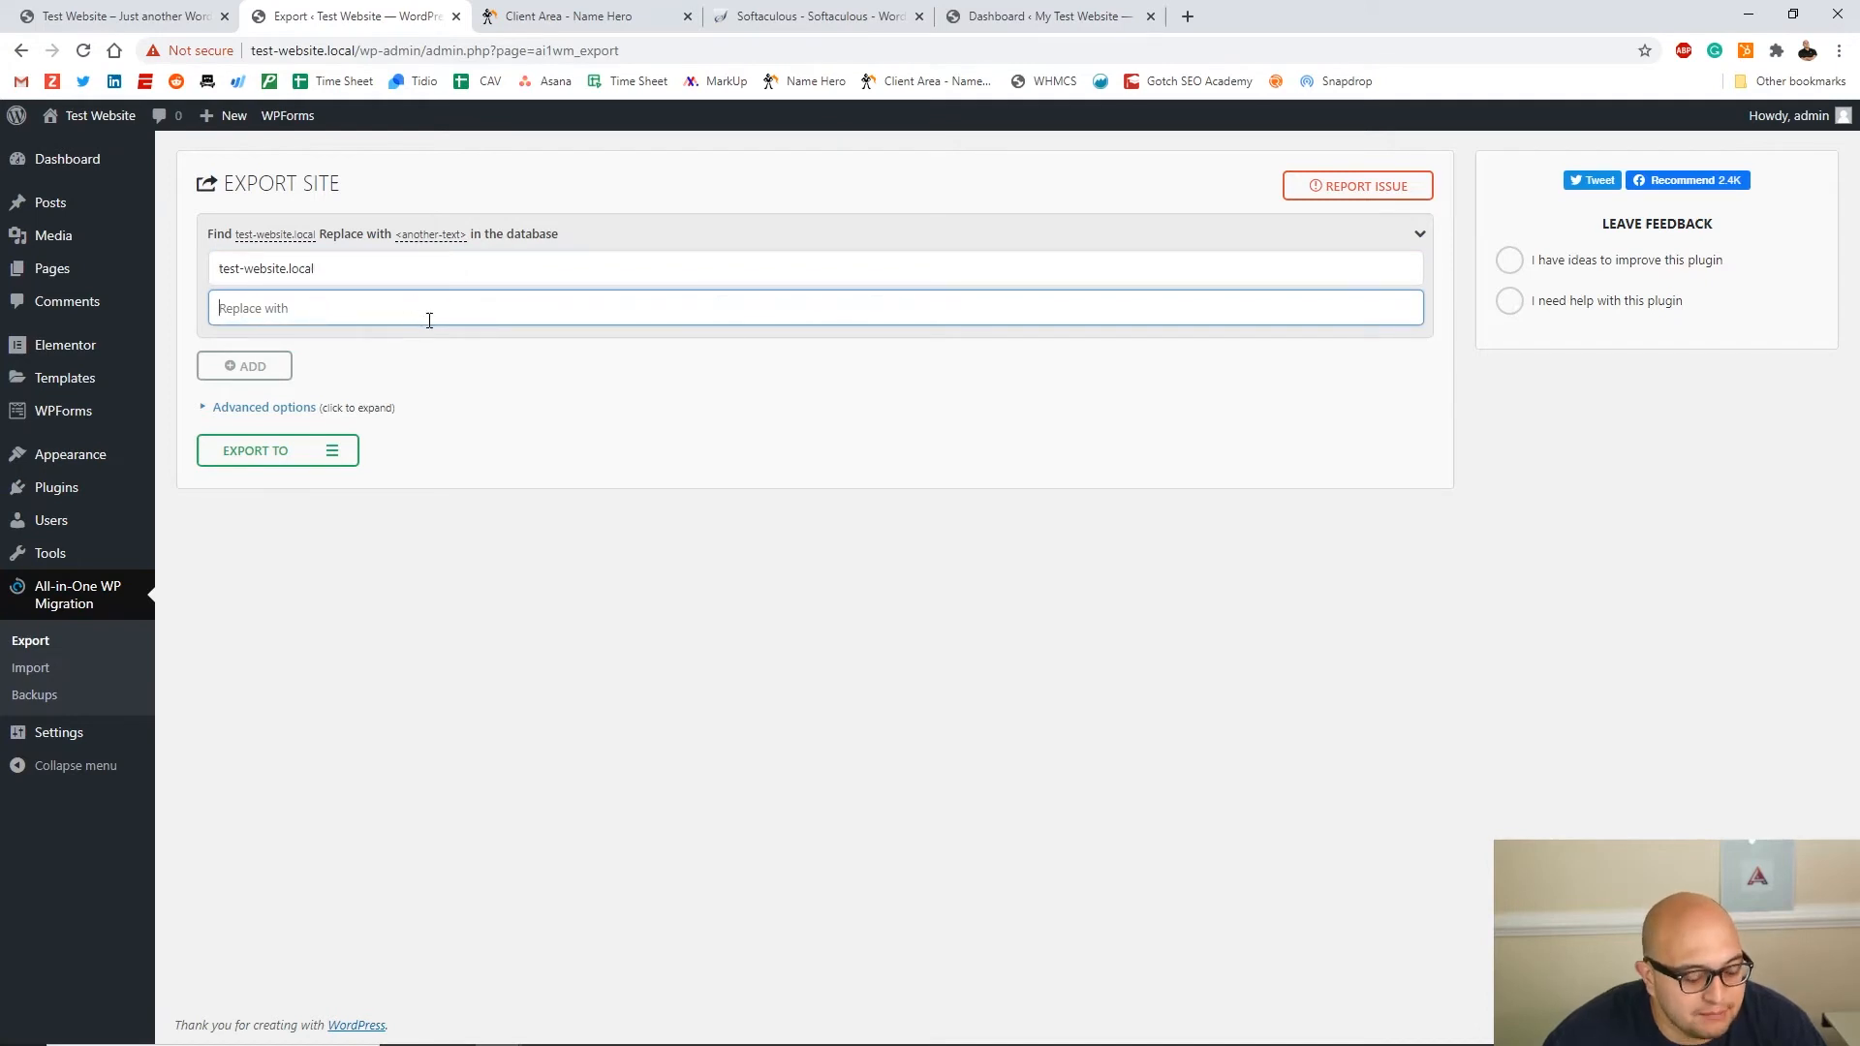
{"action": "key", "text": "ctrl+v"}
{"action": "left_click", "coordinate": [218, 273]}
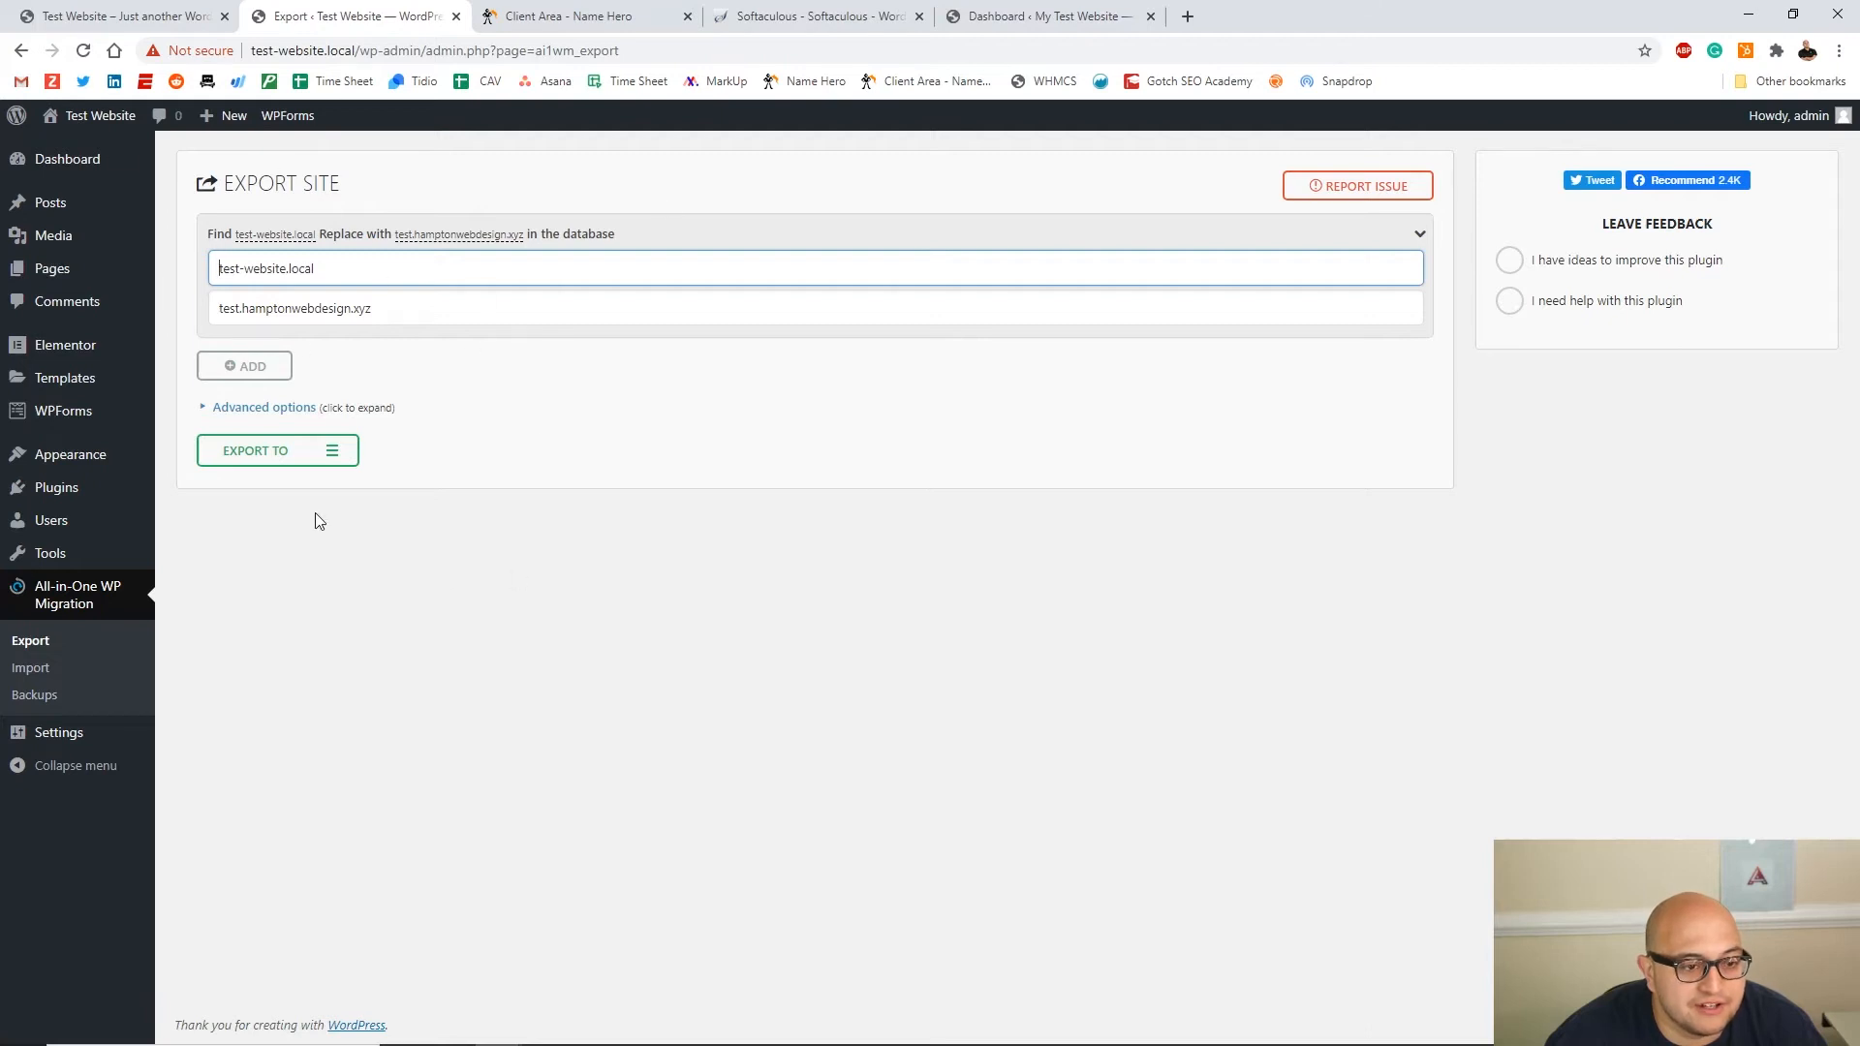
{"action": "type", "text": "http://"}
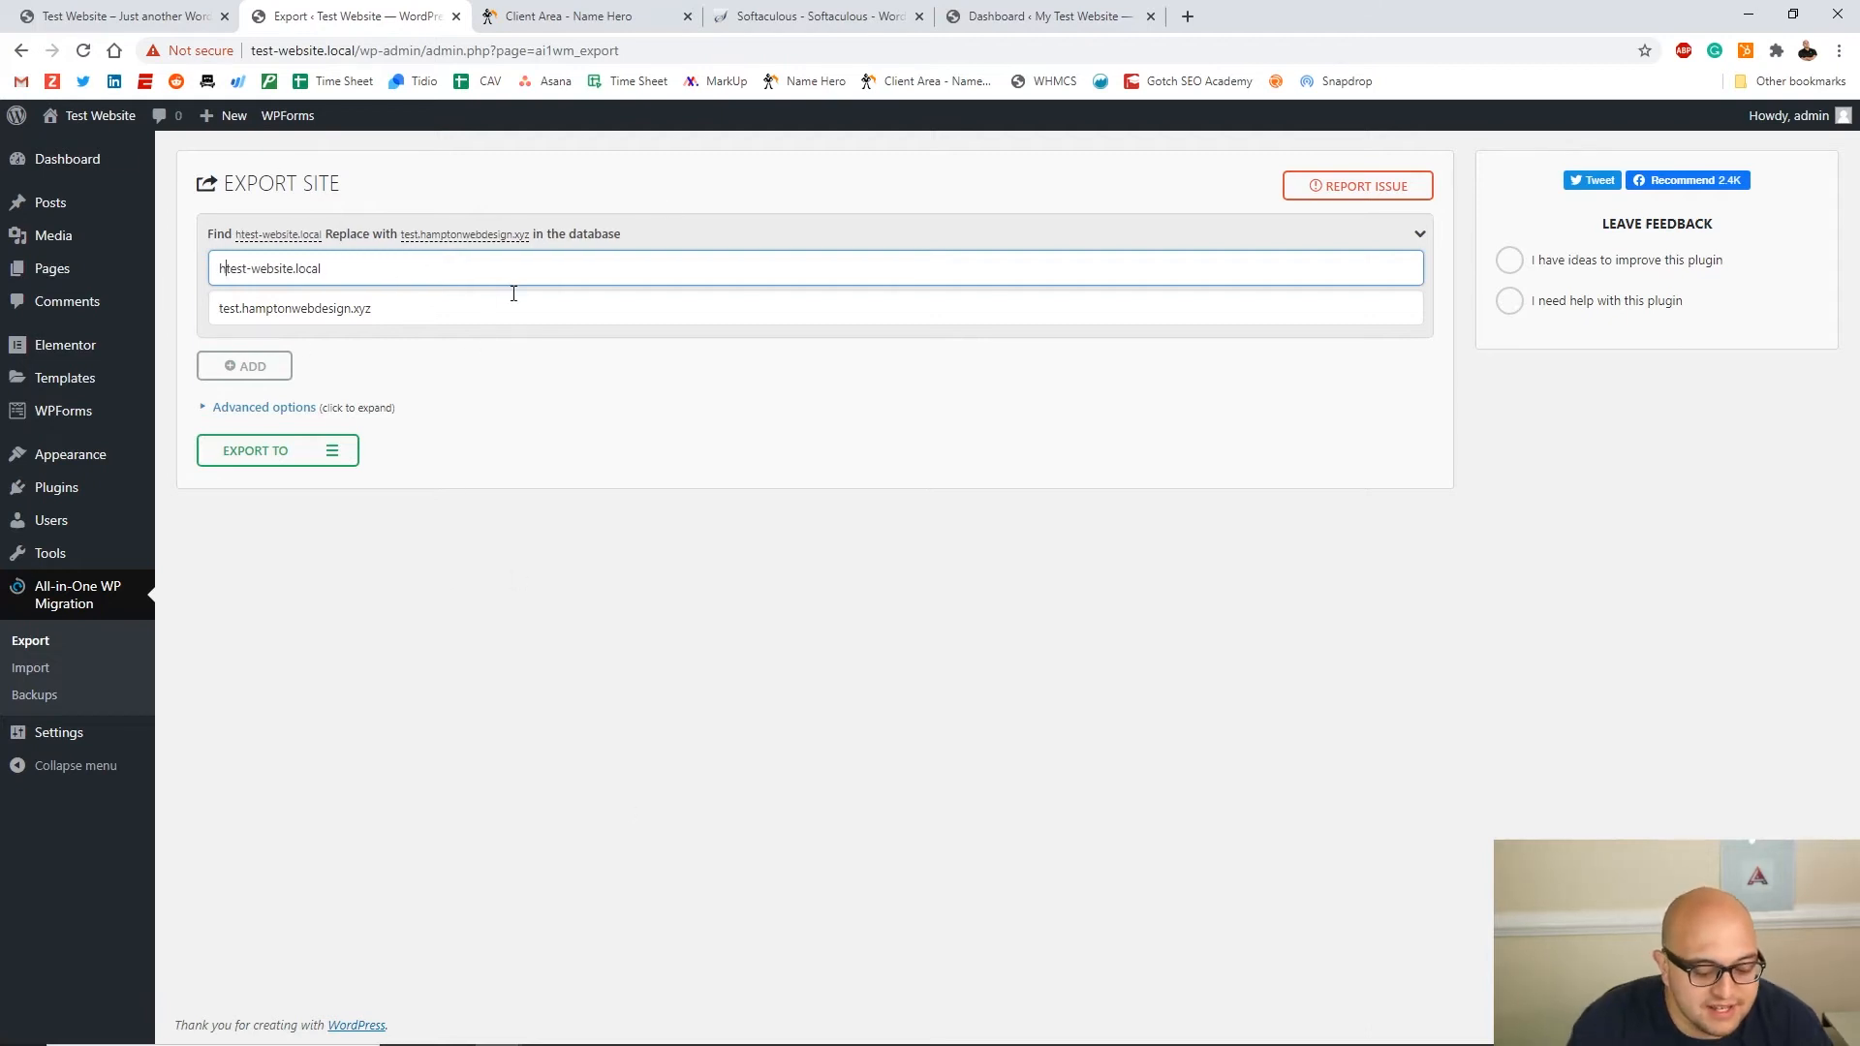
{"action": "left_click", "coordinate": [254, 308]}
{"action": "type", "text": "https://"}
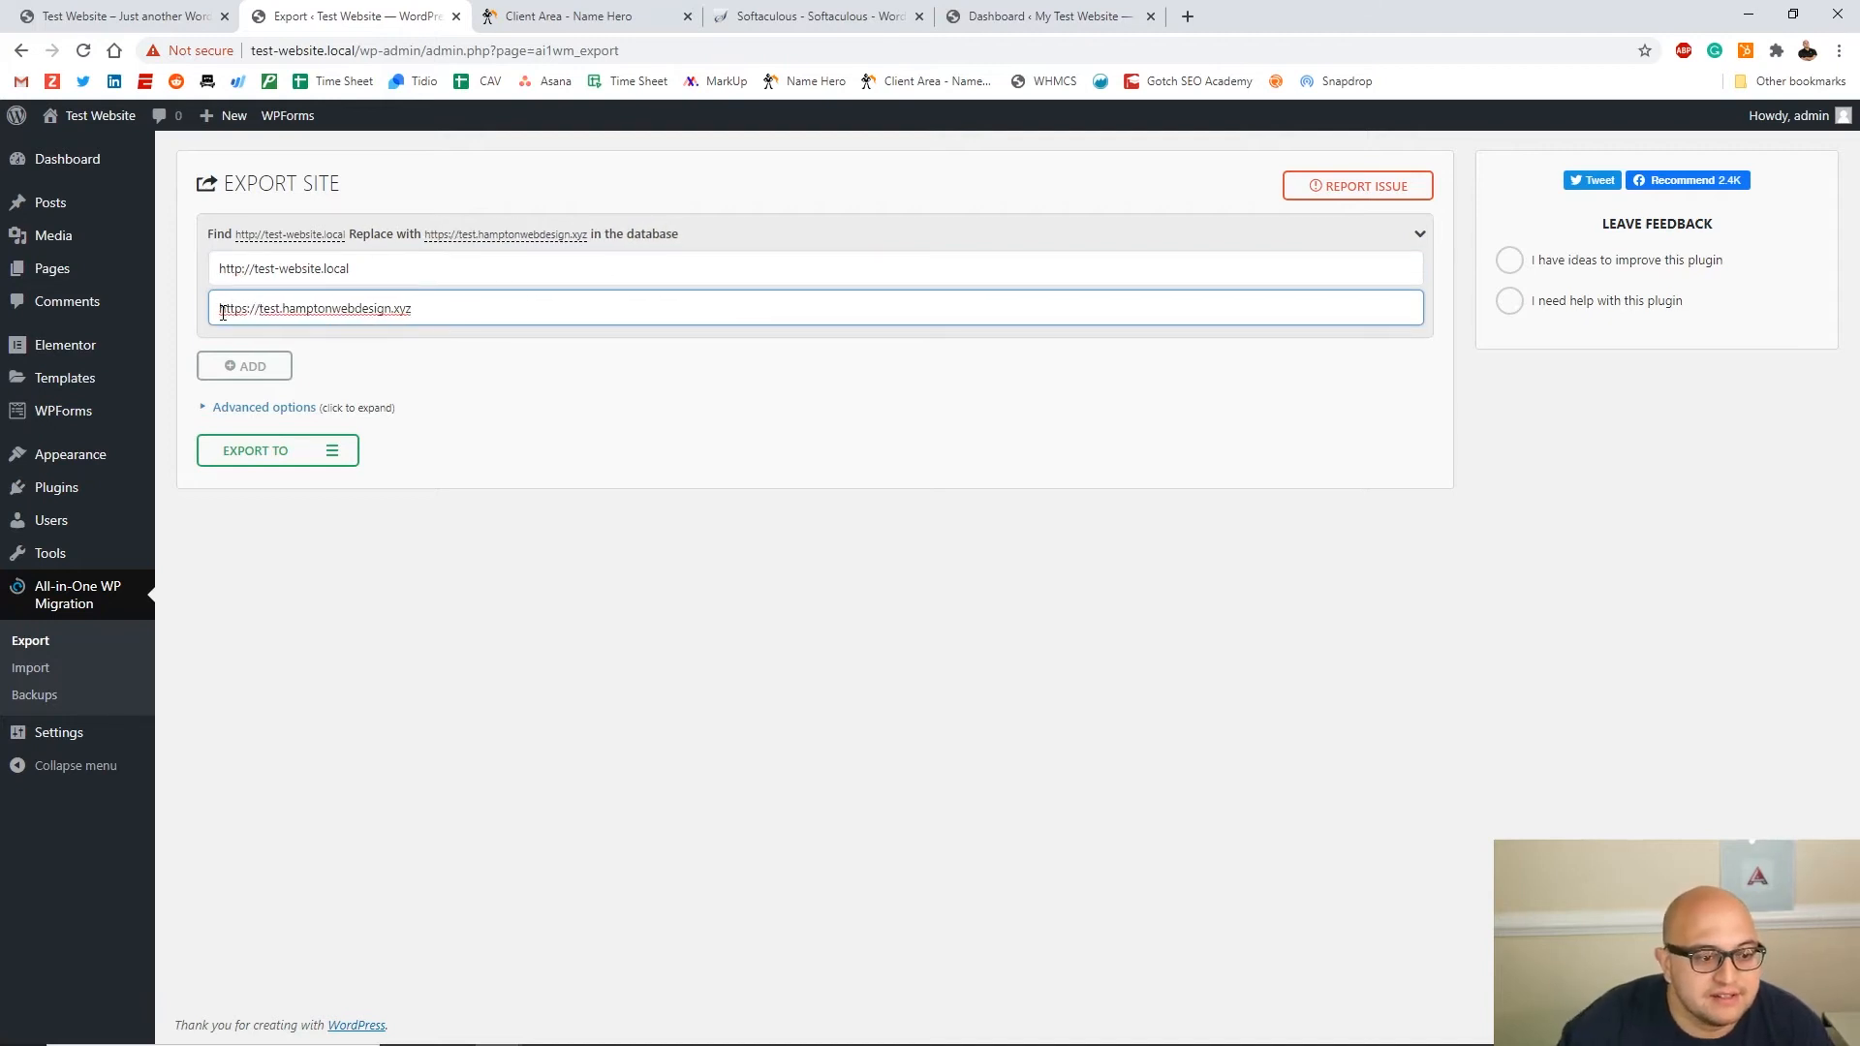
{"action": "left_click_drag", "start_coordinate": [221, 263], "coordinate": [374, 271]}
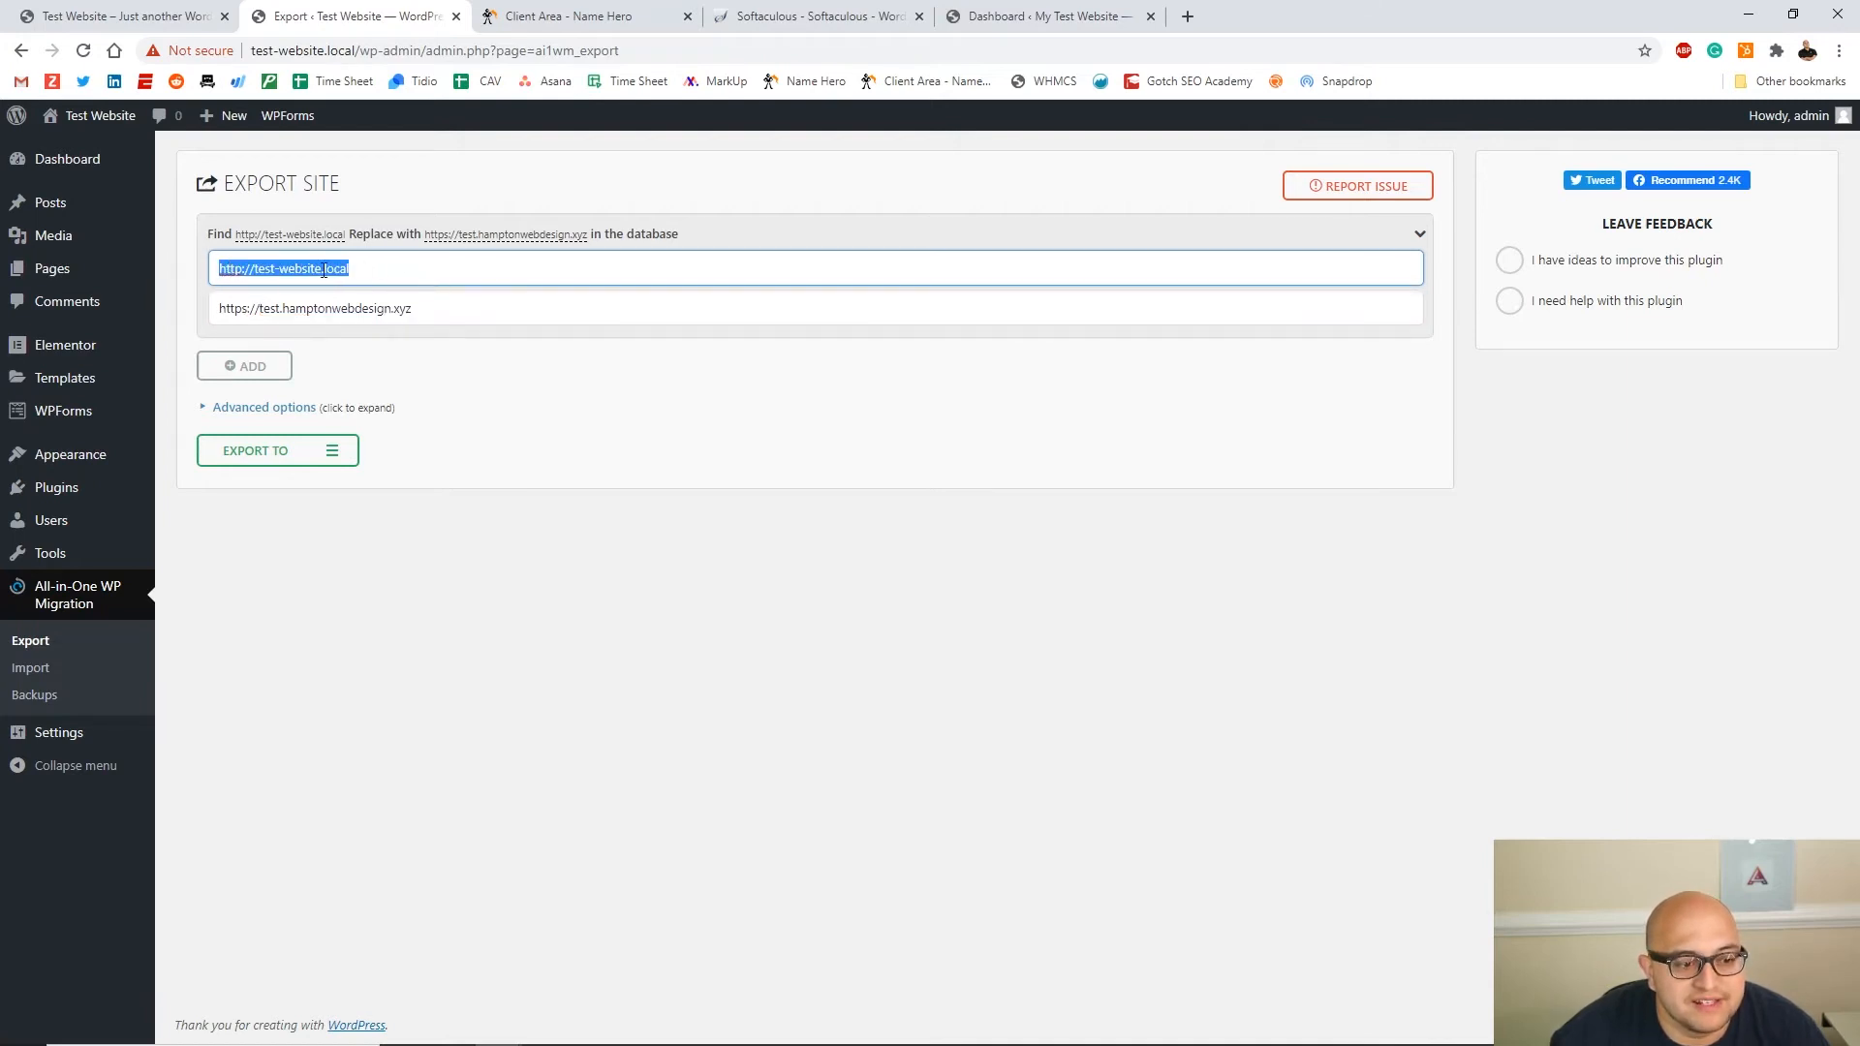
{"action": "left_click", "coordinate": [273, 308]}
{"action": "left_click_drag", "start_coordinate": [217, 308], "coordinate": [495, 308]}
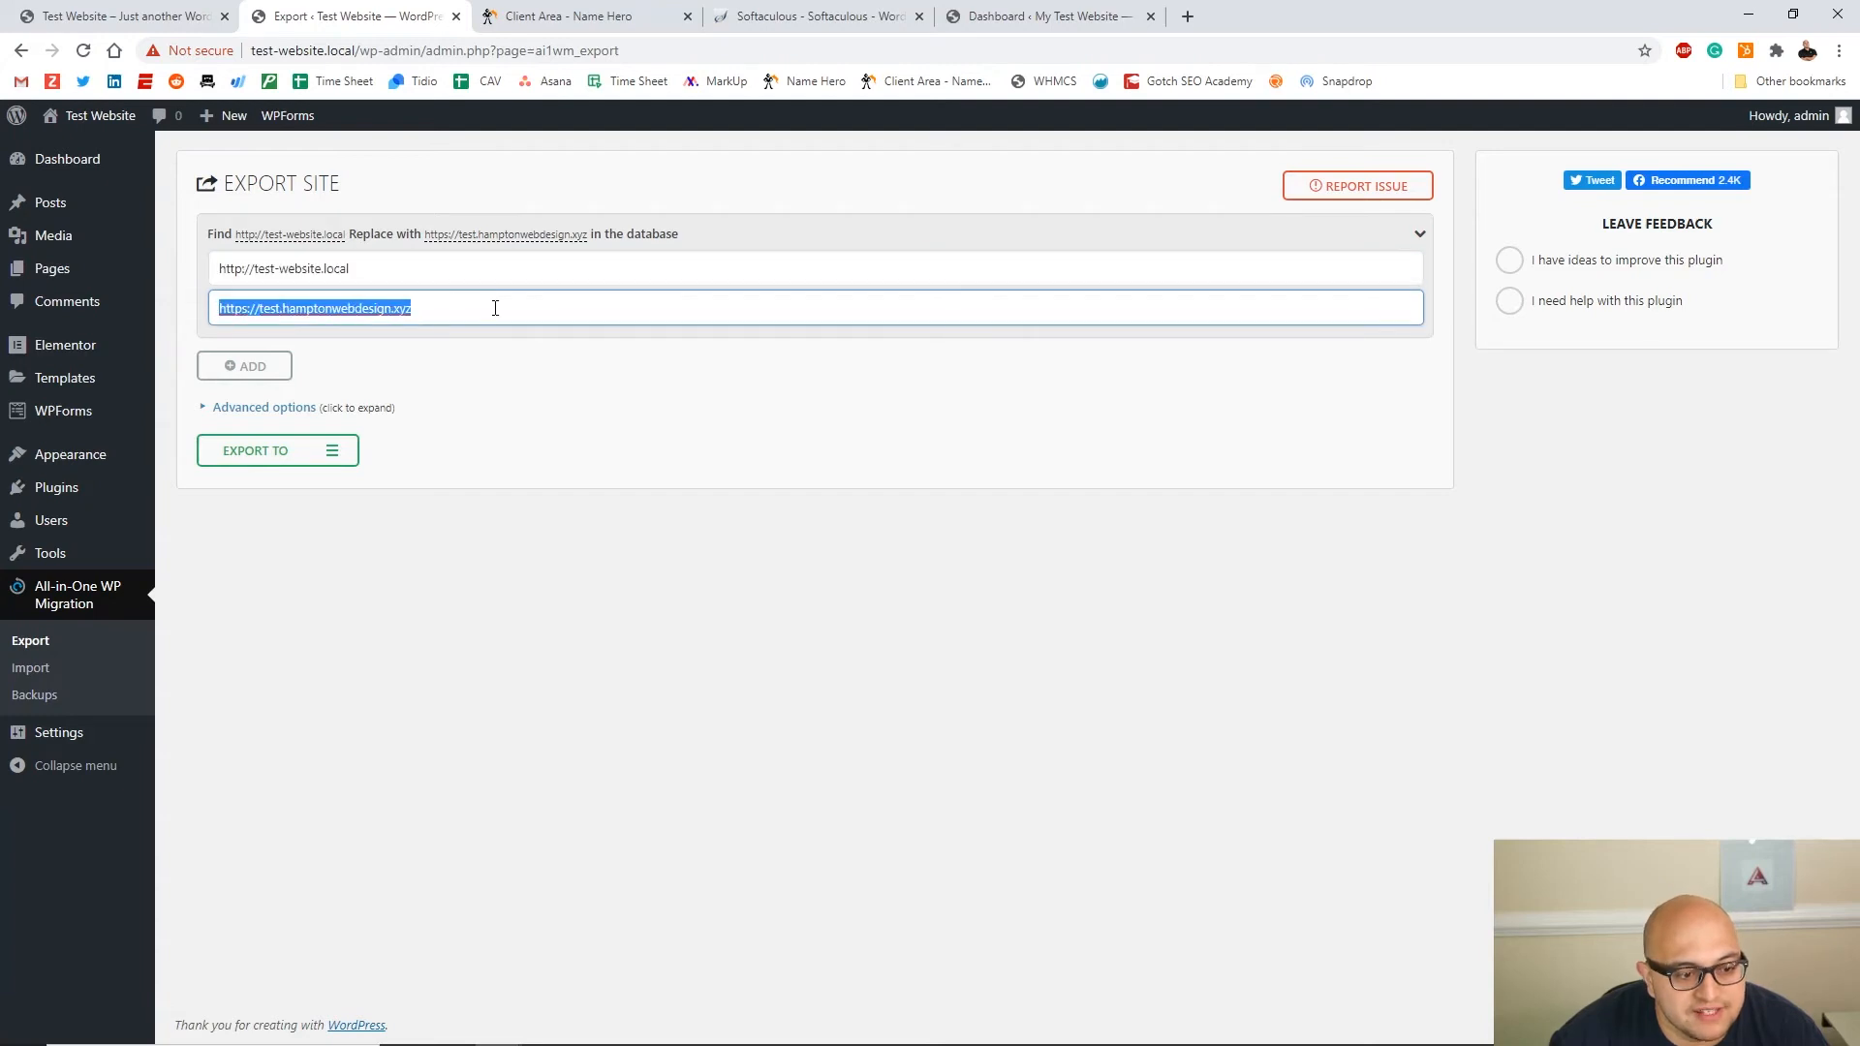
{"action": "left_click", "coordinate": [498, 337]}
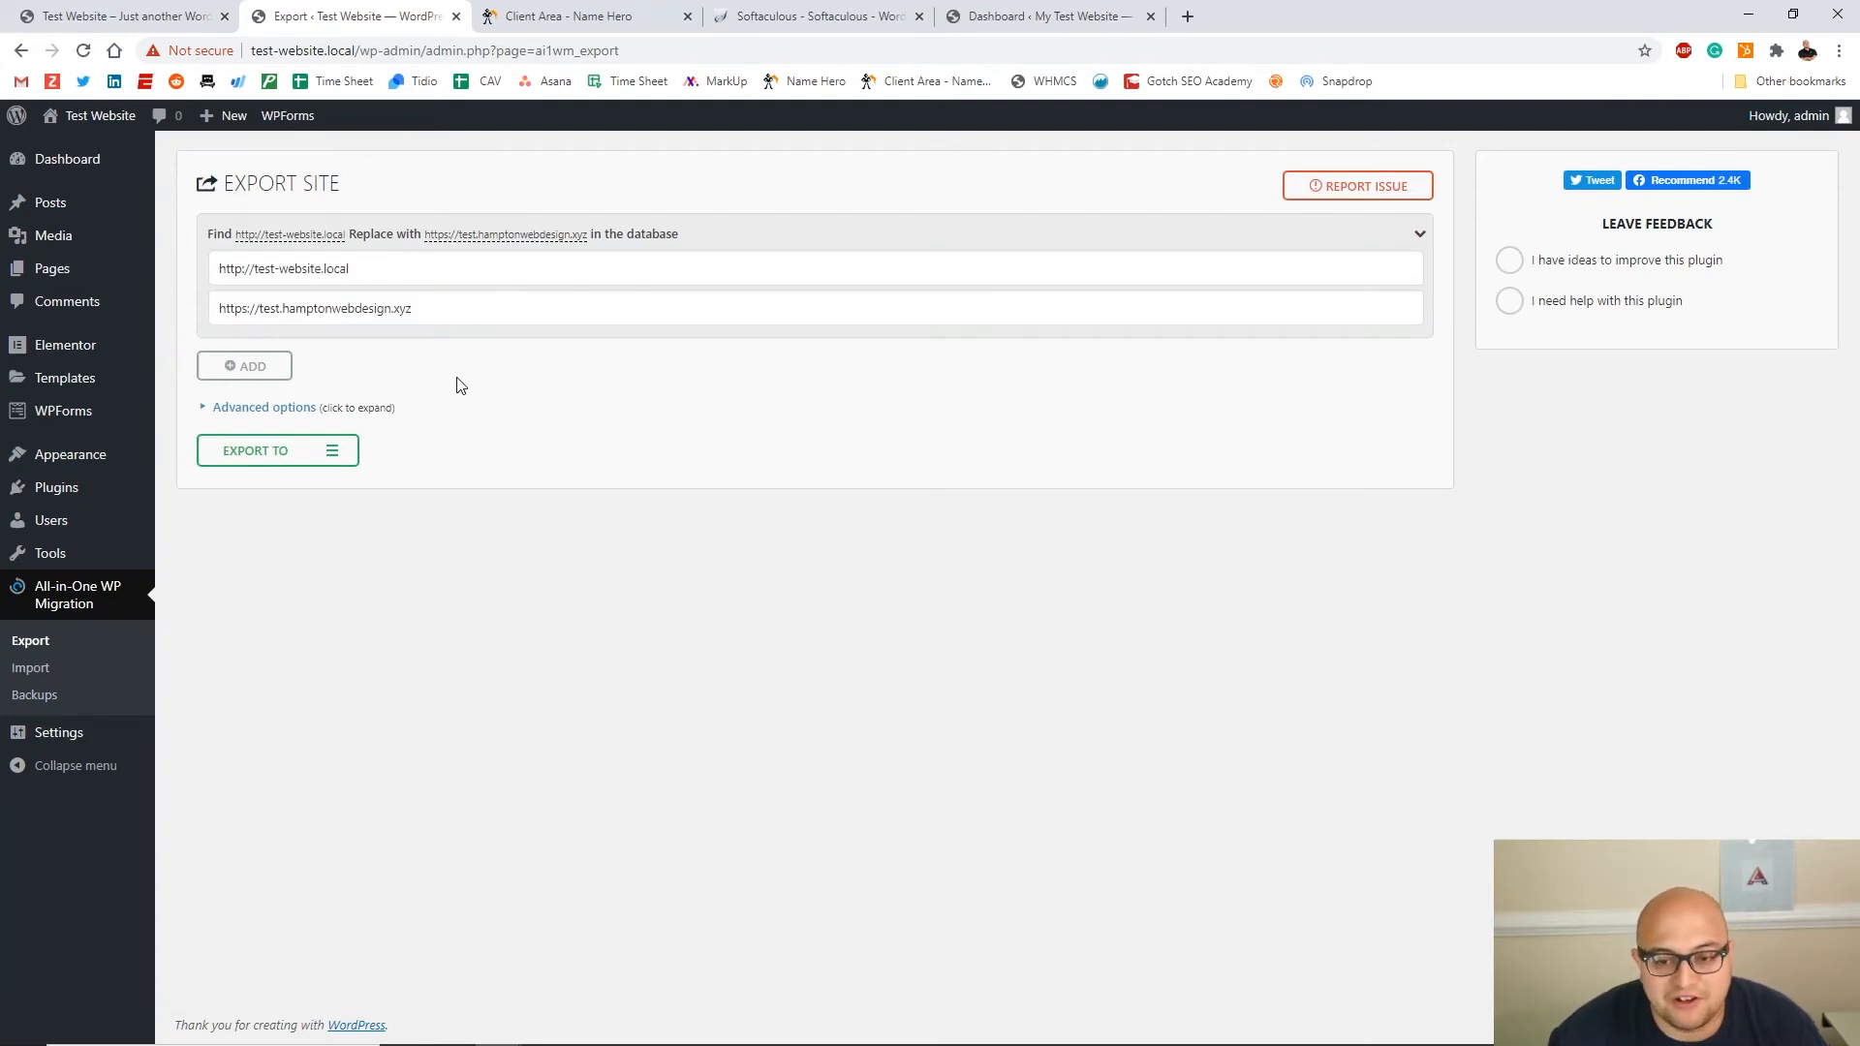
Export the local site to a file and download the 51 MB .wpress backup
{"action": "left_click", "coordinate": [317, 461]}
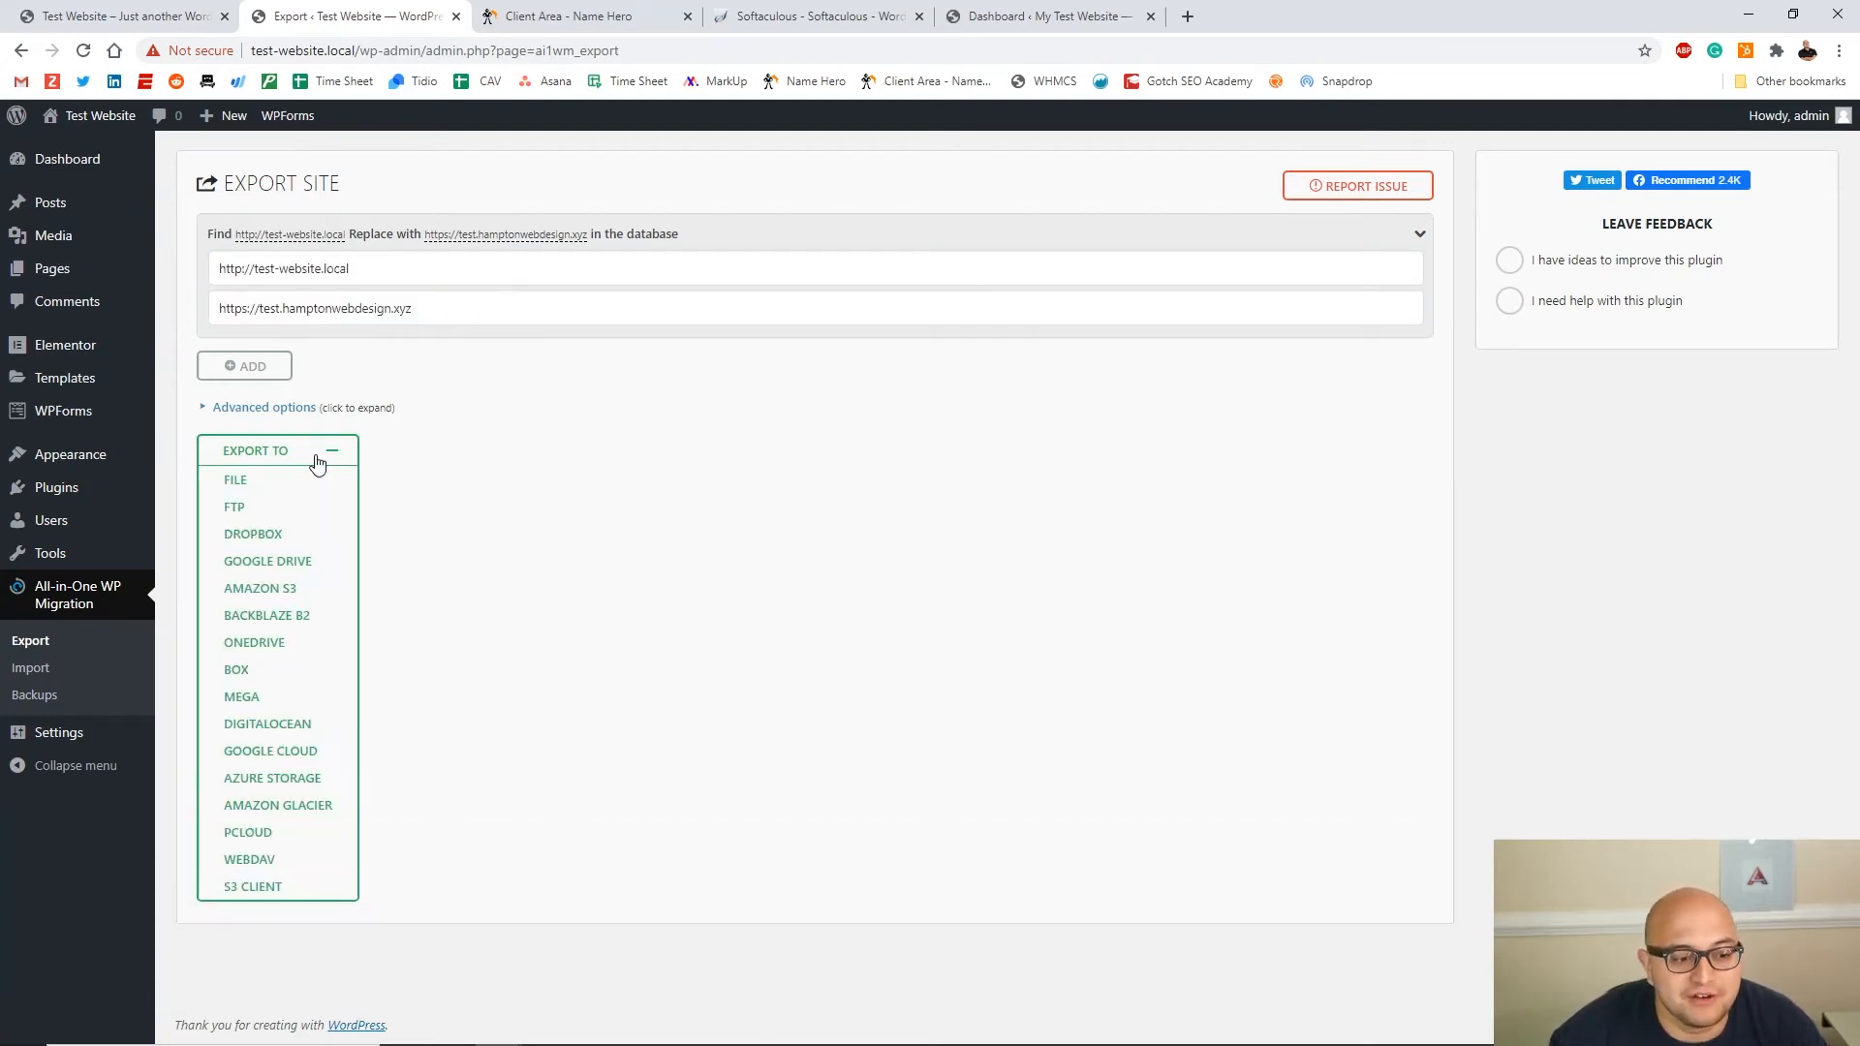
{"action": "left_click", "coordinate": [281, 481]}
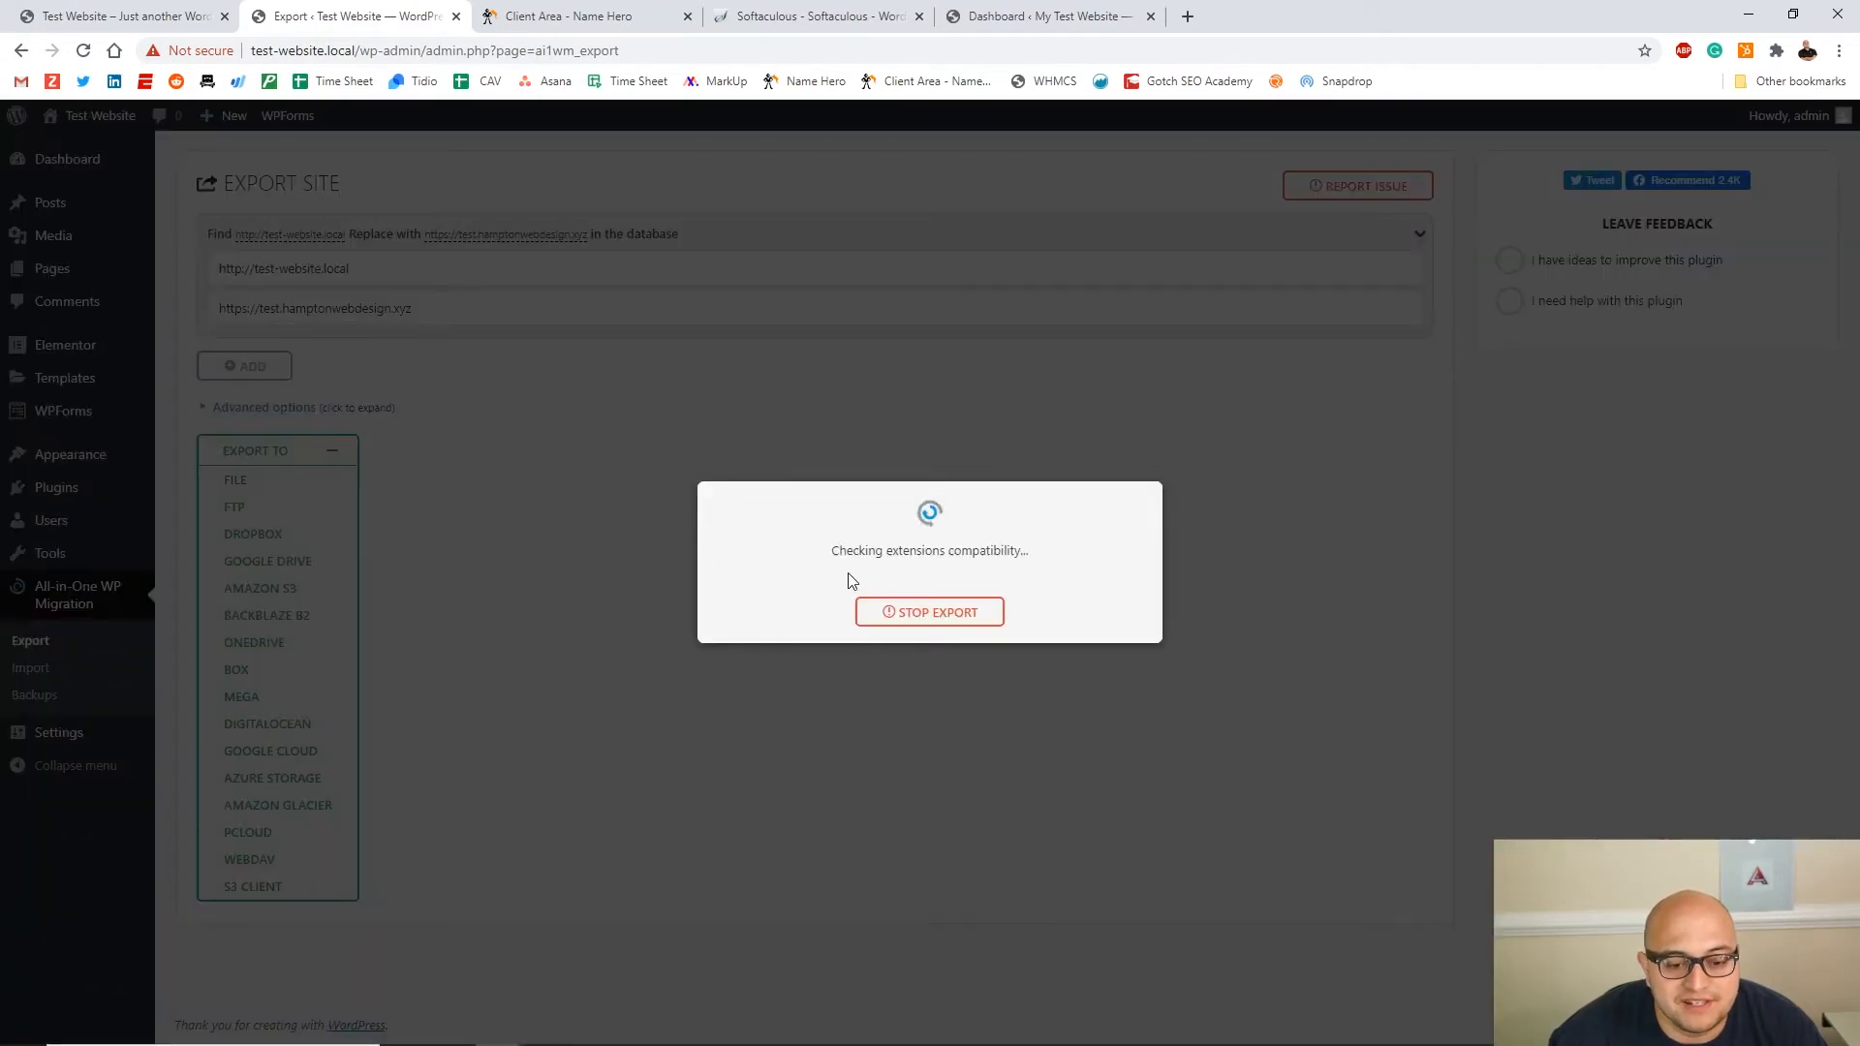
{"action": "left_click", "coordinate": [893, 552]}
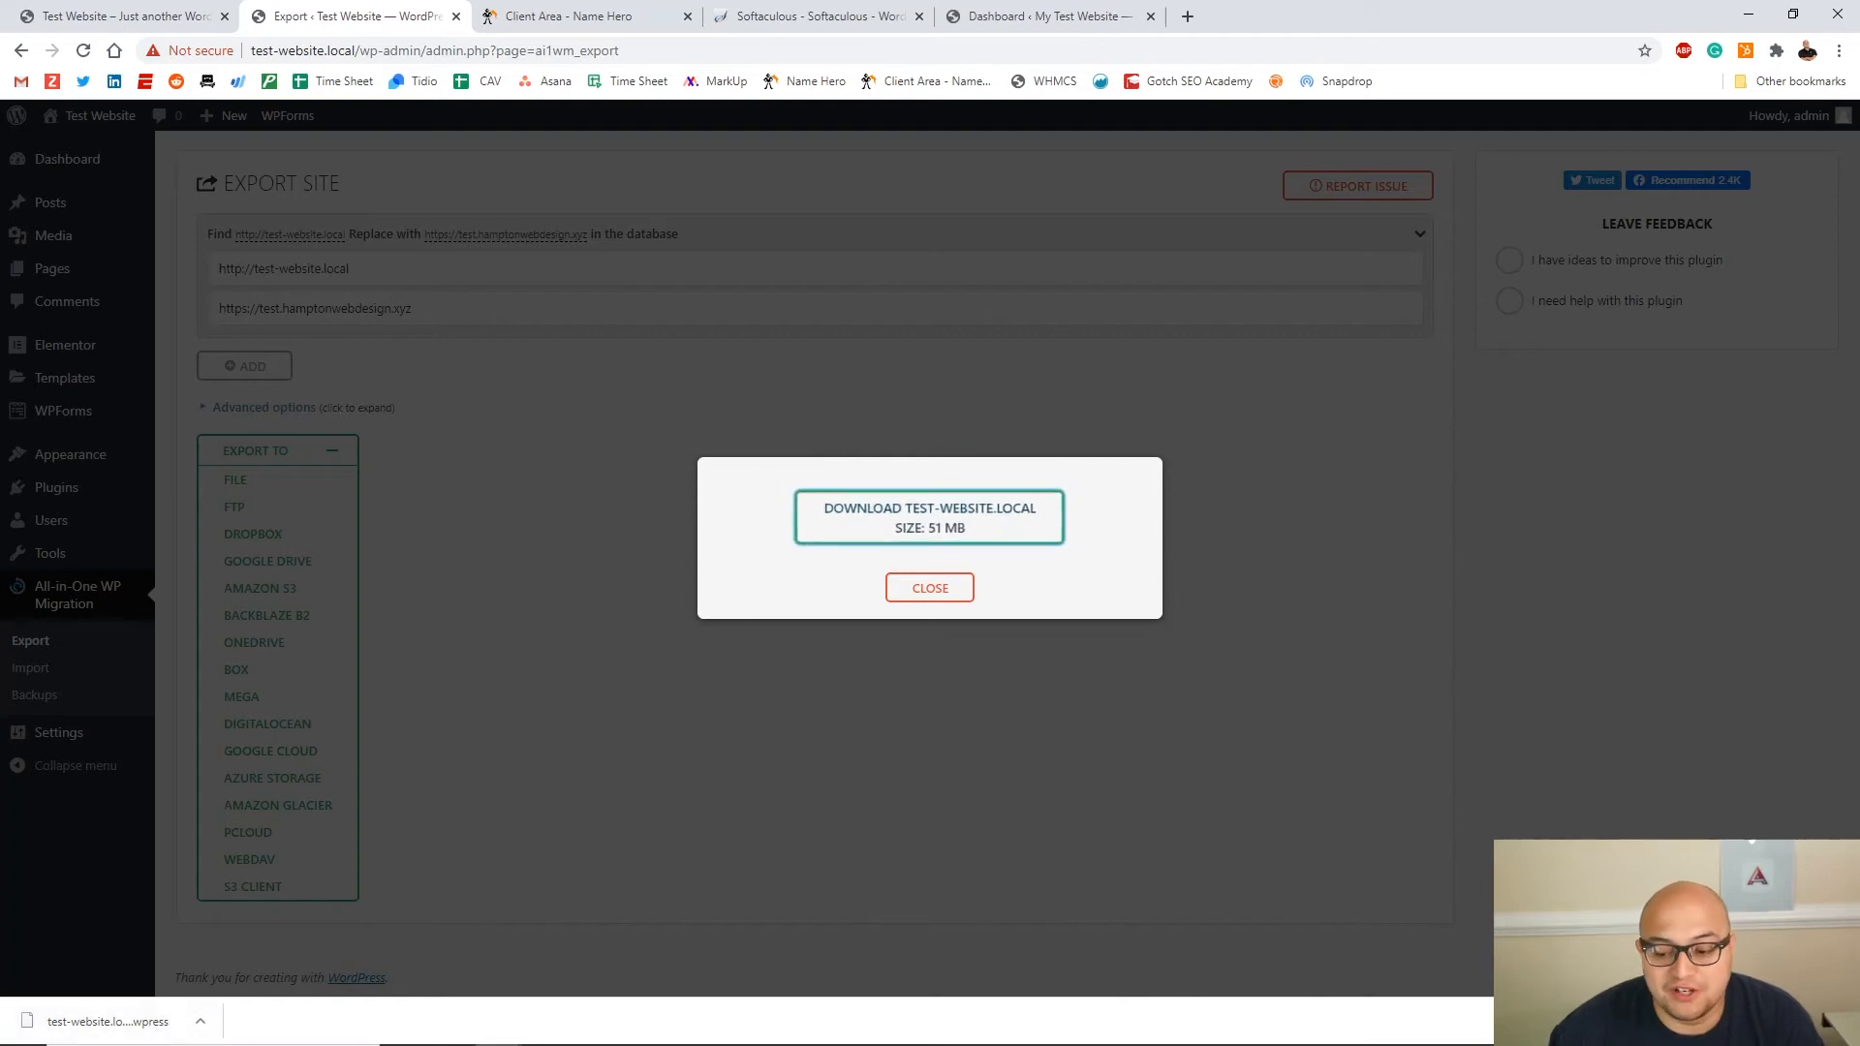
{"action": "left_click", "coordinate": [942, 595]}
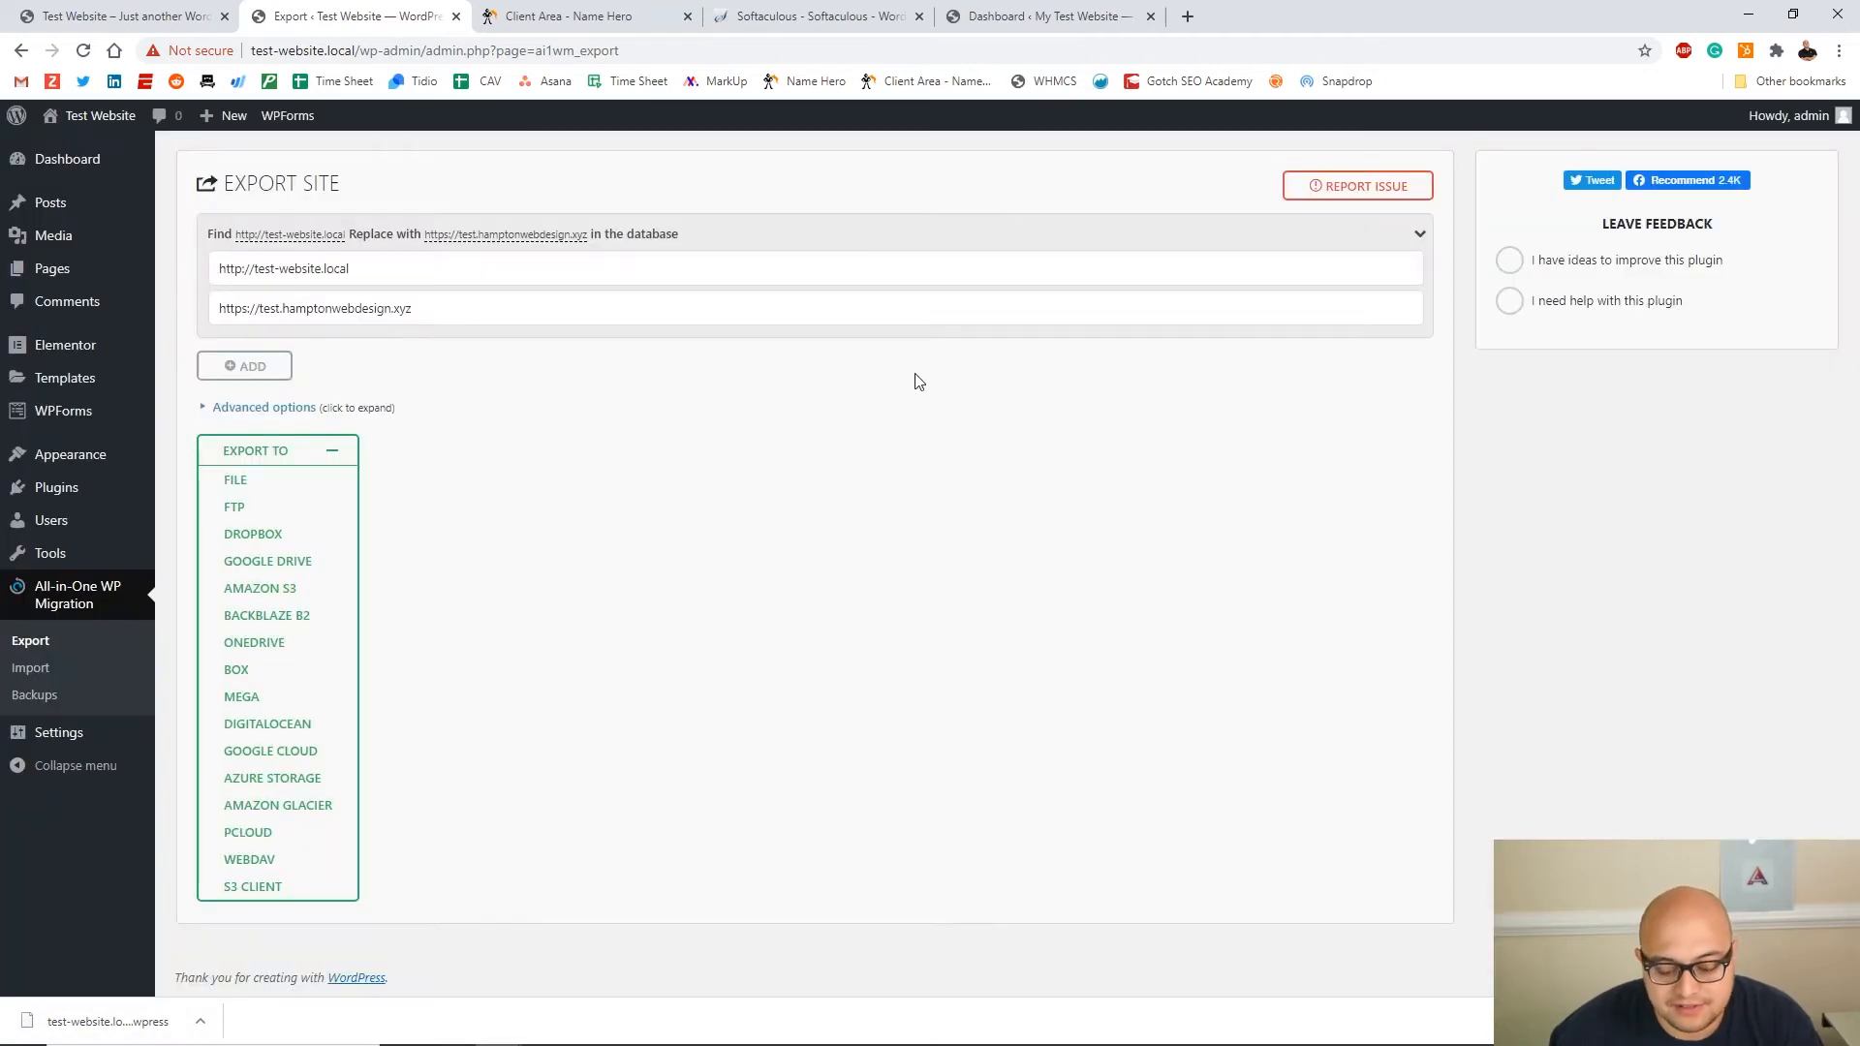
Close the hosting client area tab and switch to the live site's dashboard
{"action": "left_click", "coordinate": [688, 16]}
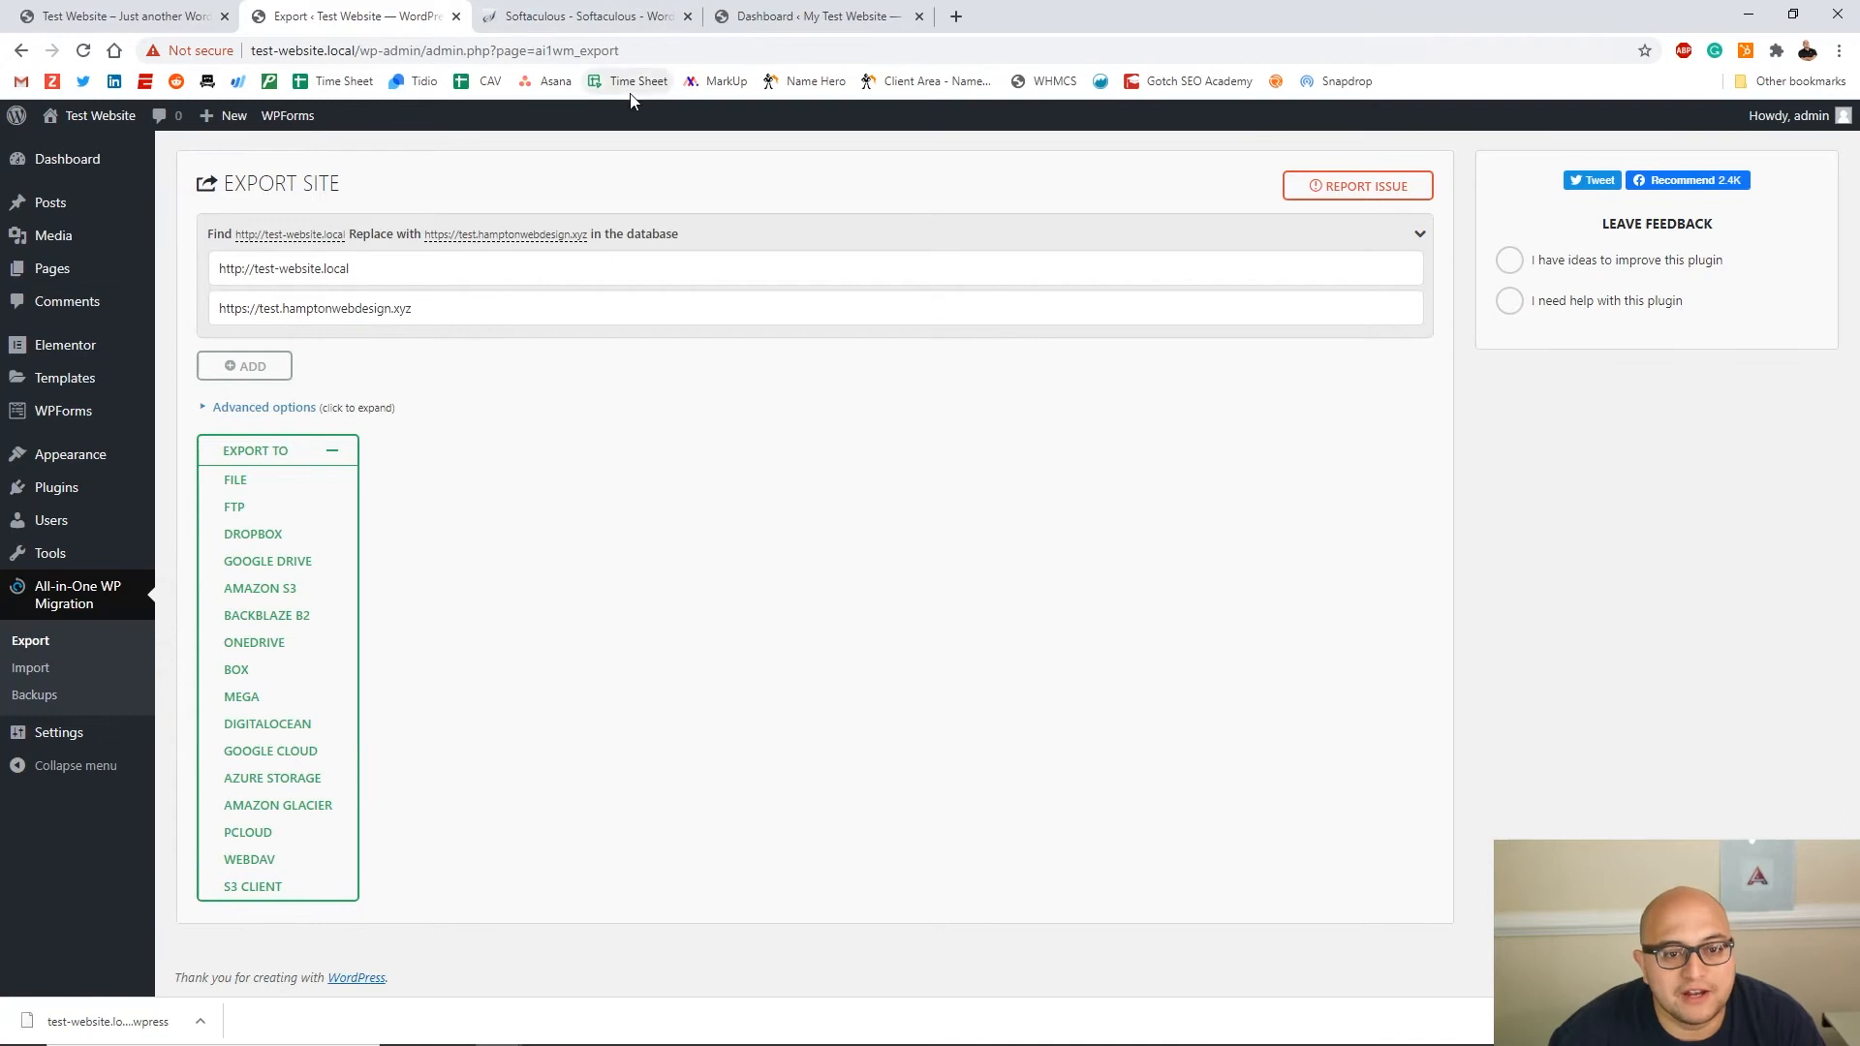
{"action": "left_click", "coordinate": [821, 27]}
{"action": "left_click_drag", "start_coordinate": [215, 53], "coordinate": [353, 56]}
{"action": "left_click", "coordinate": [481, 155]}
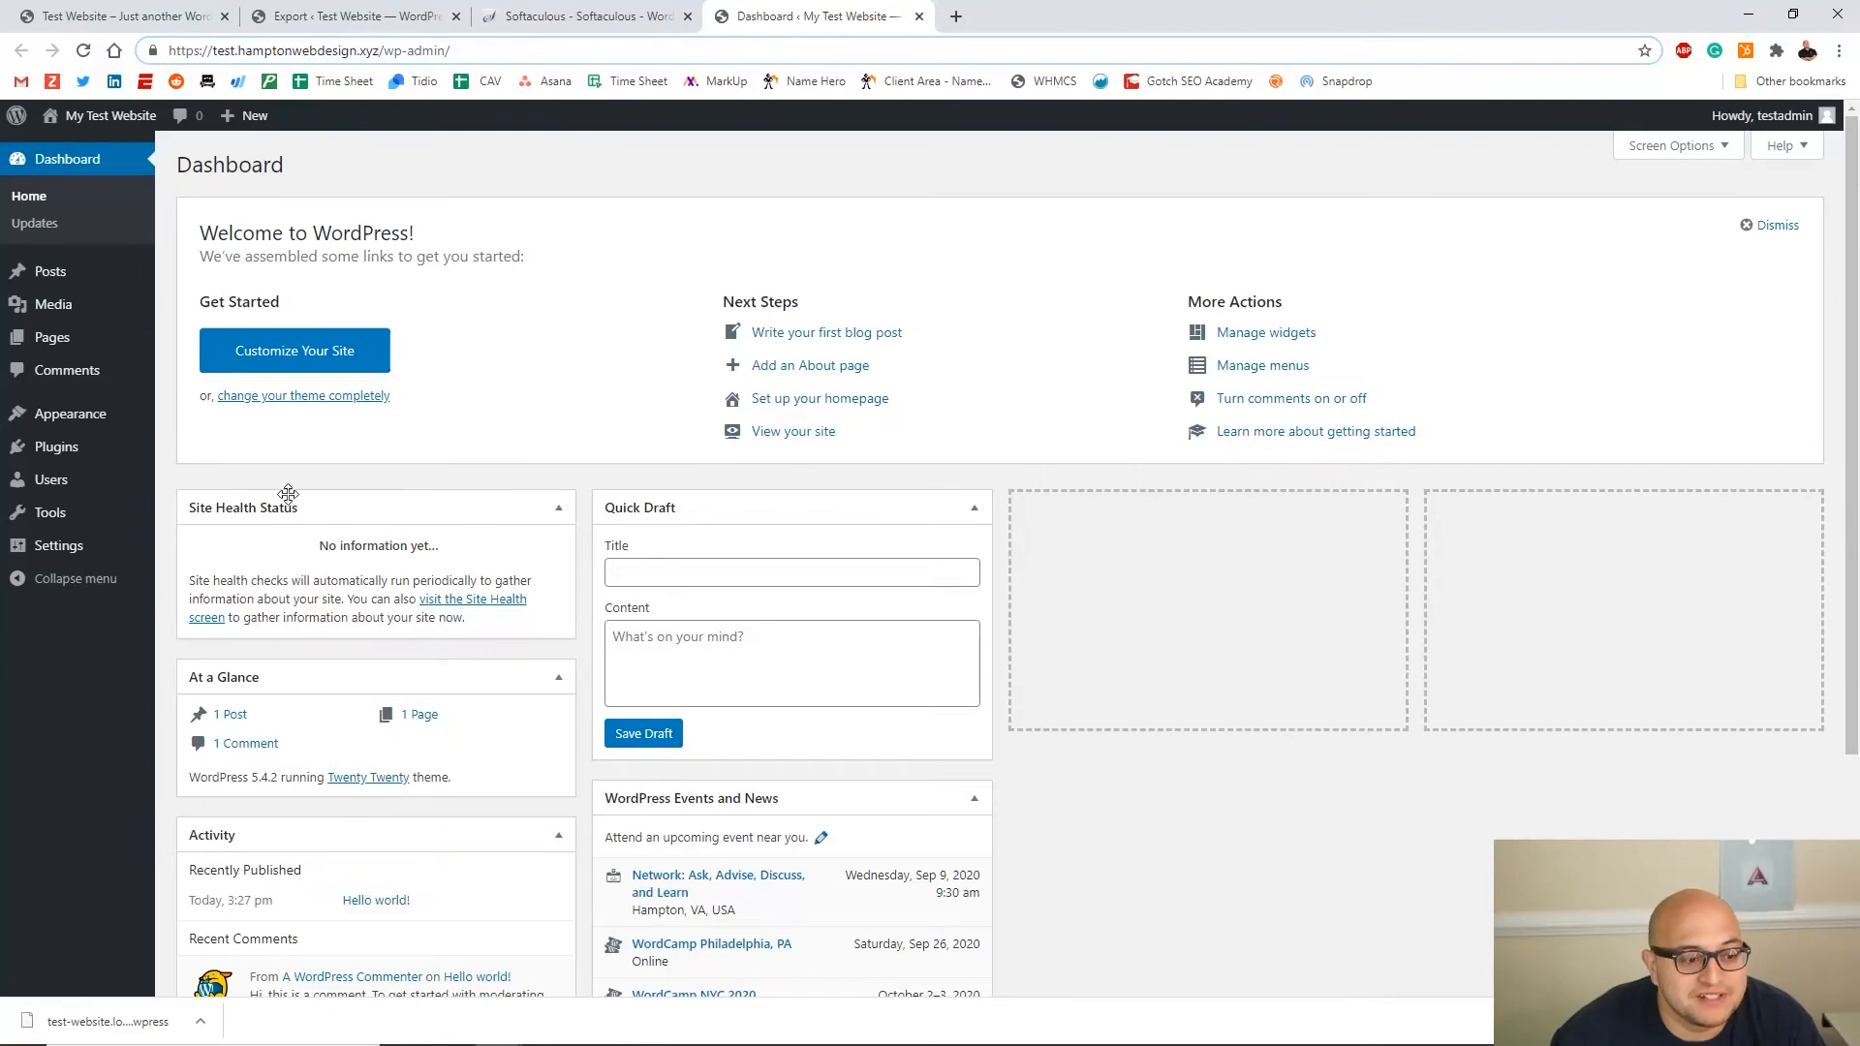
Search plugins for 'all in one', install and activate All-in-One WP Migration, then open Import
{"action": "left_click", "coordinate": [88, 455]}
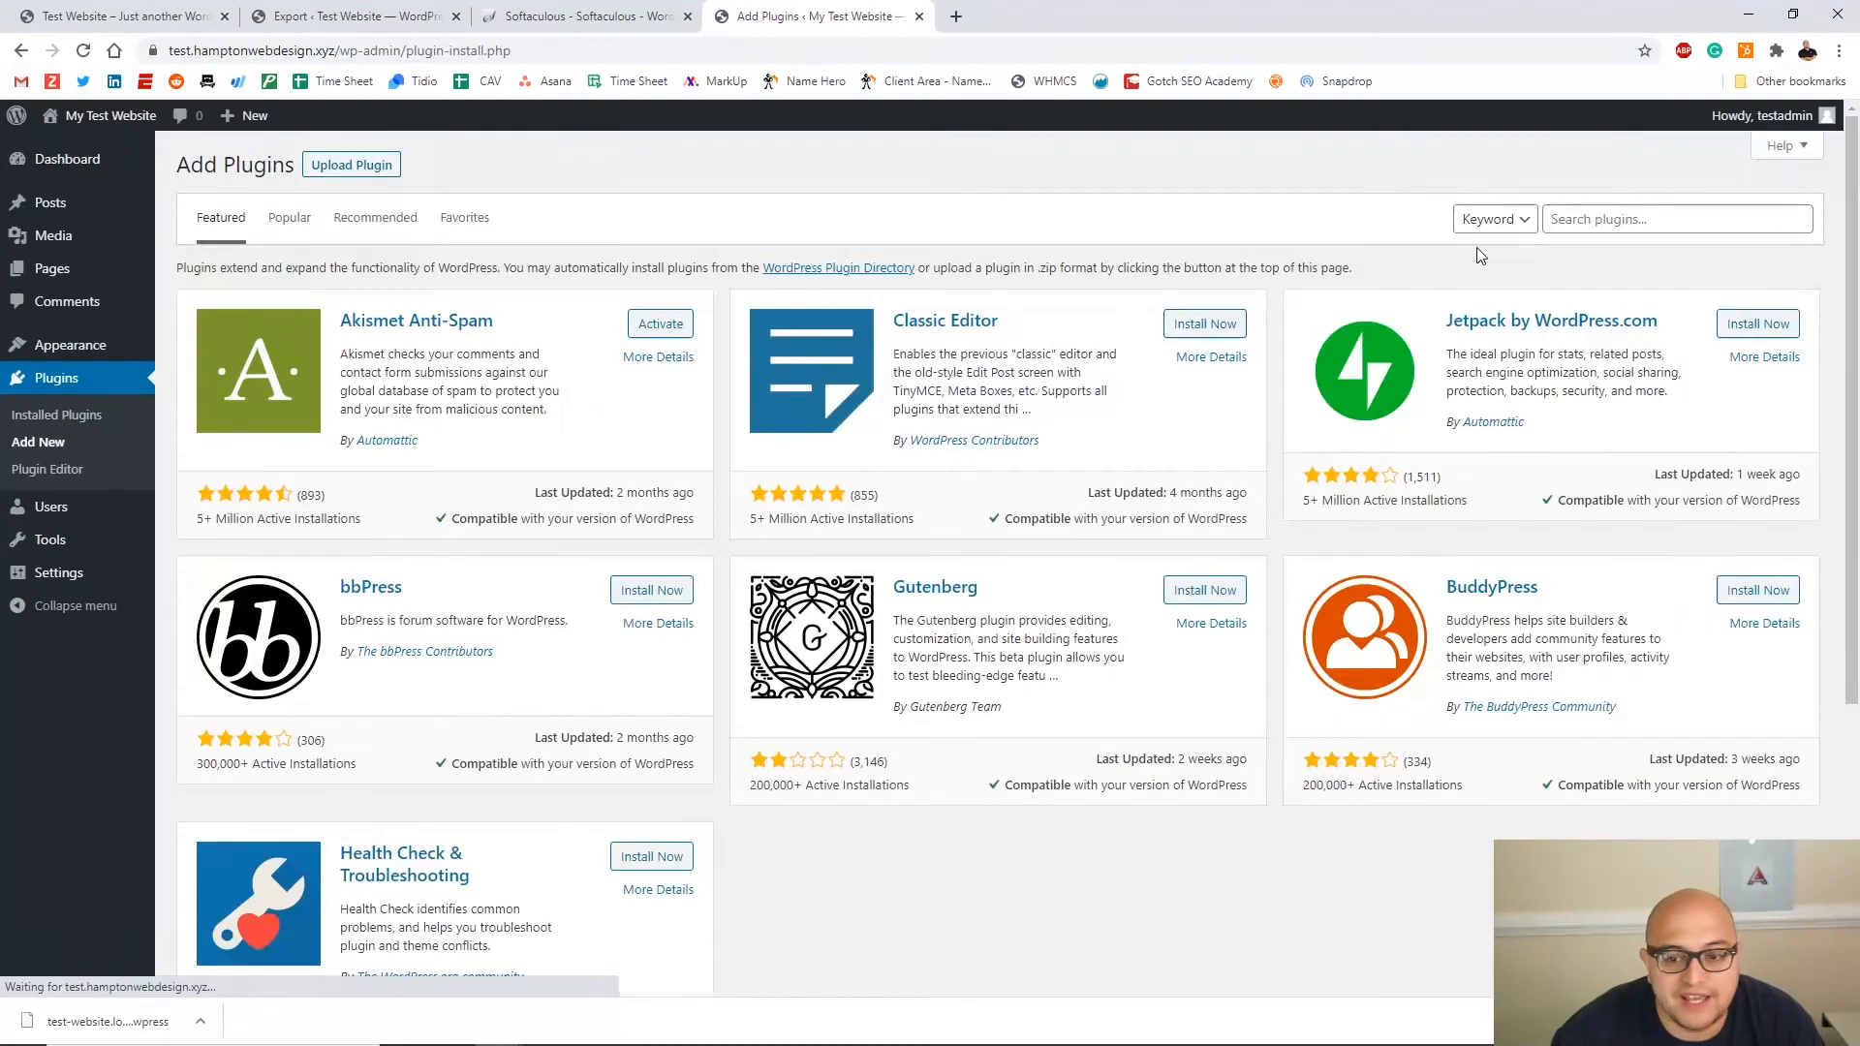
{"action": "left_click", "coordinate": [1569, 217]}
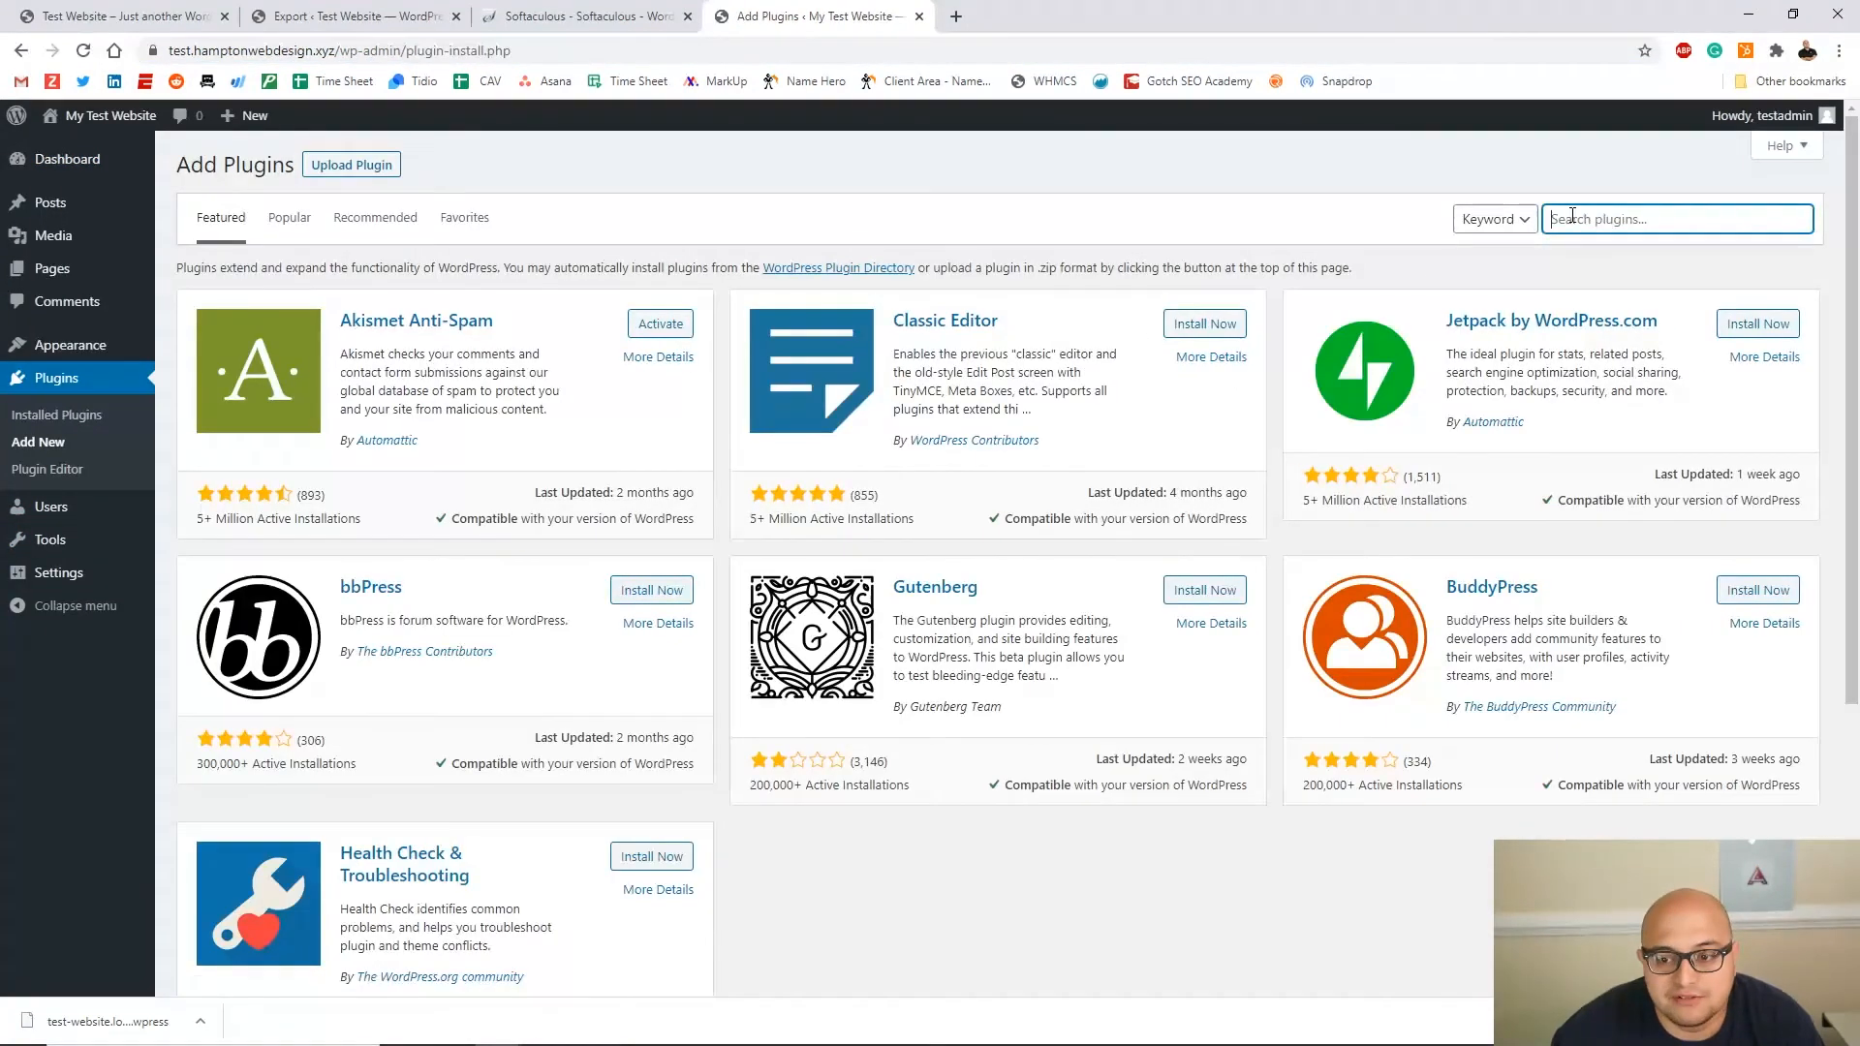
{"action": "type", "text": "all in one"}
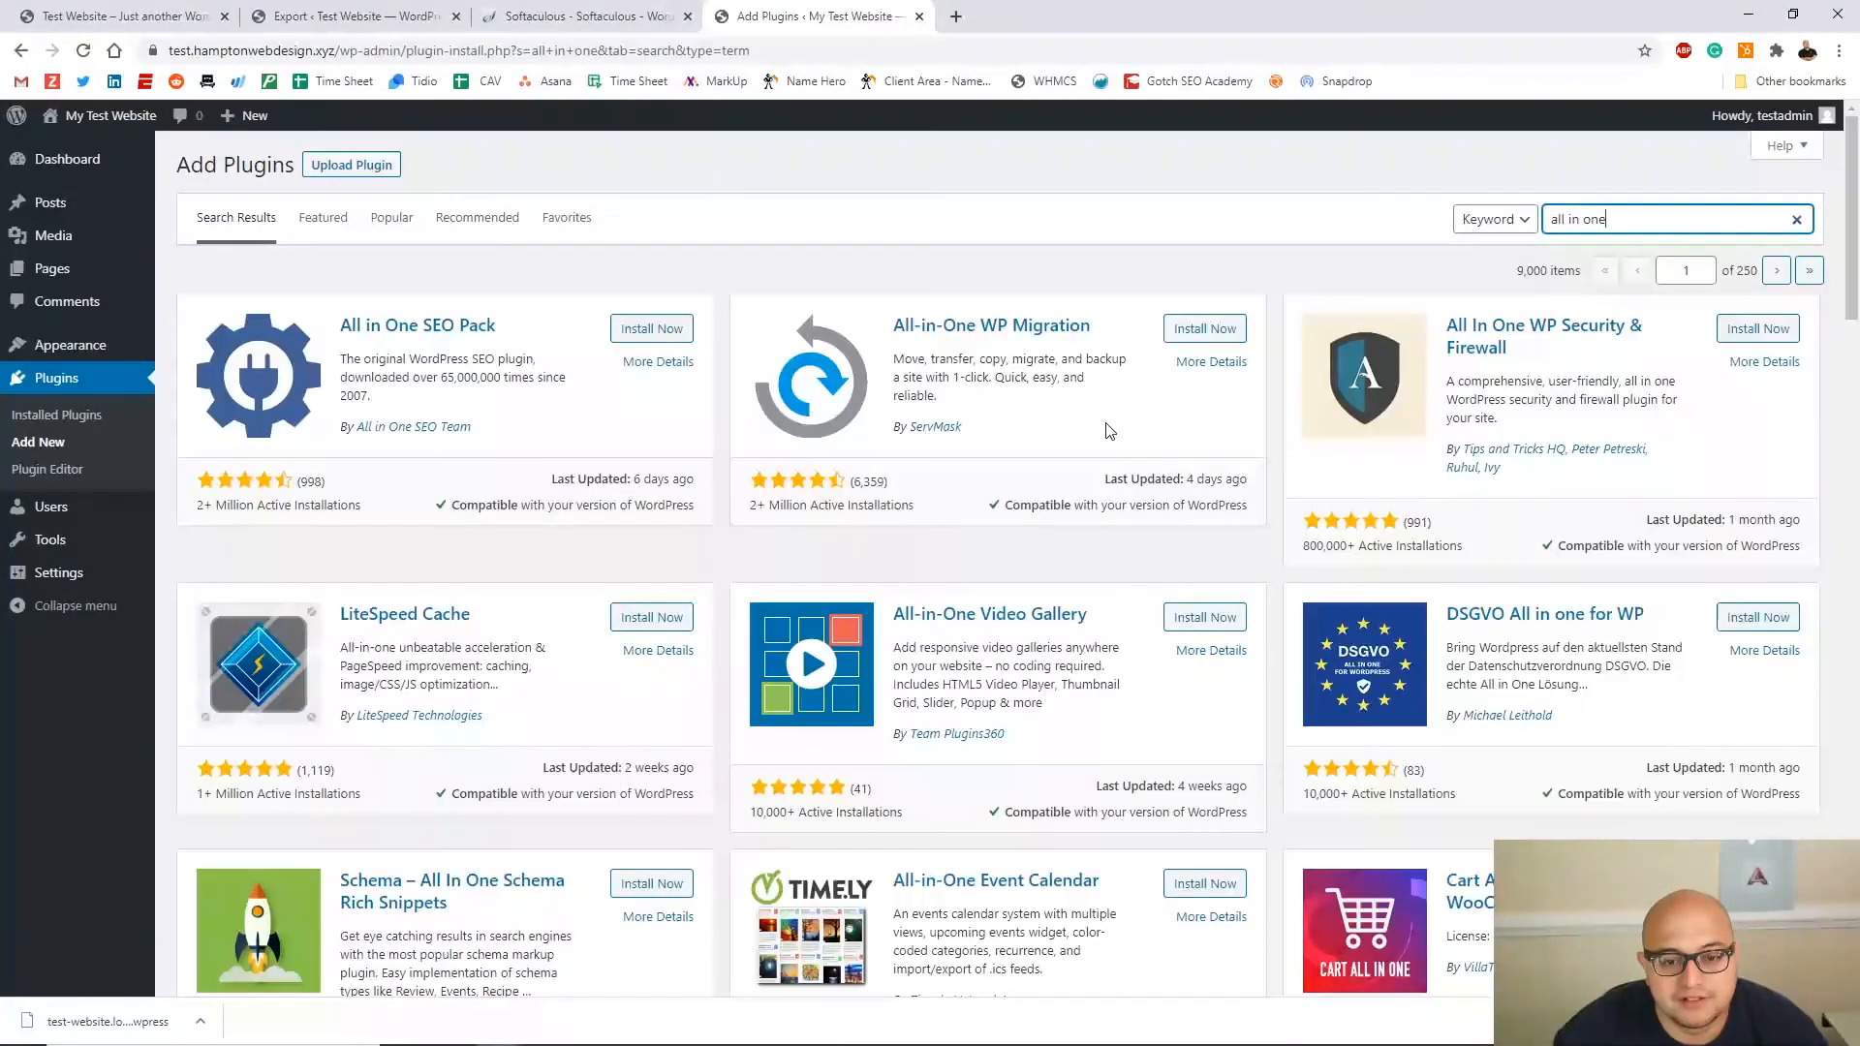
{"action": "left_click", "coordinate": [1201, 332]}
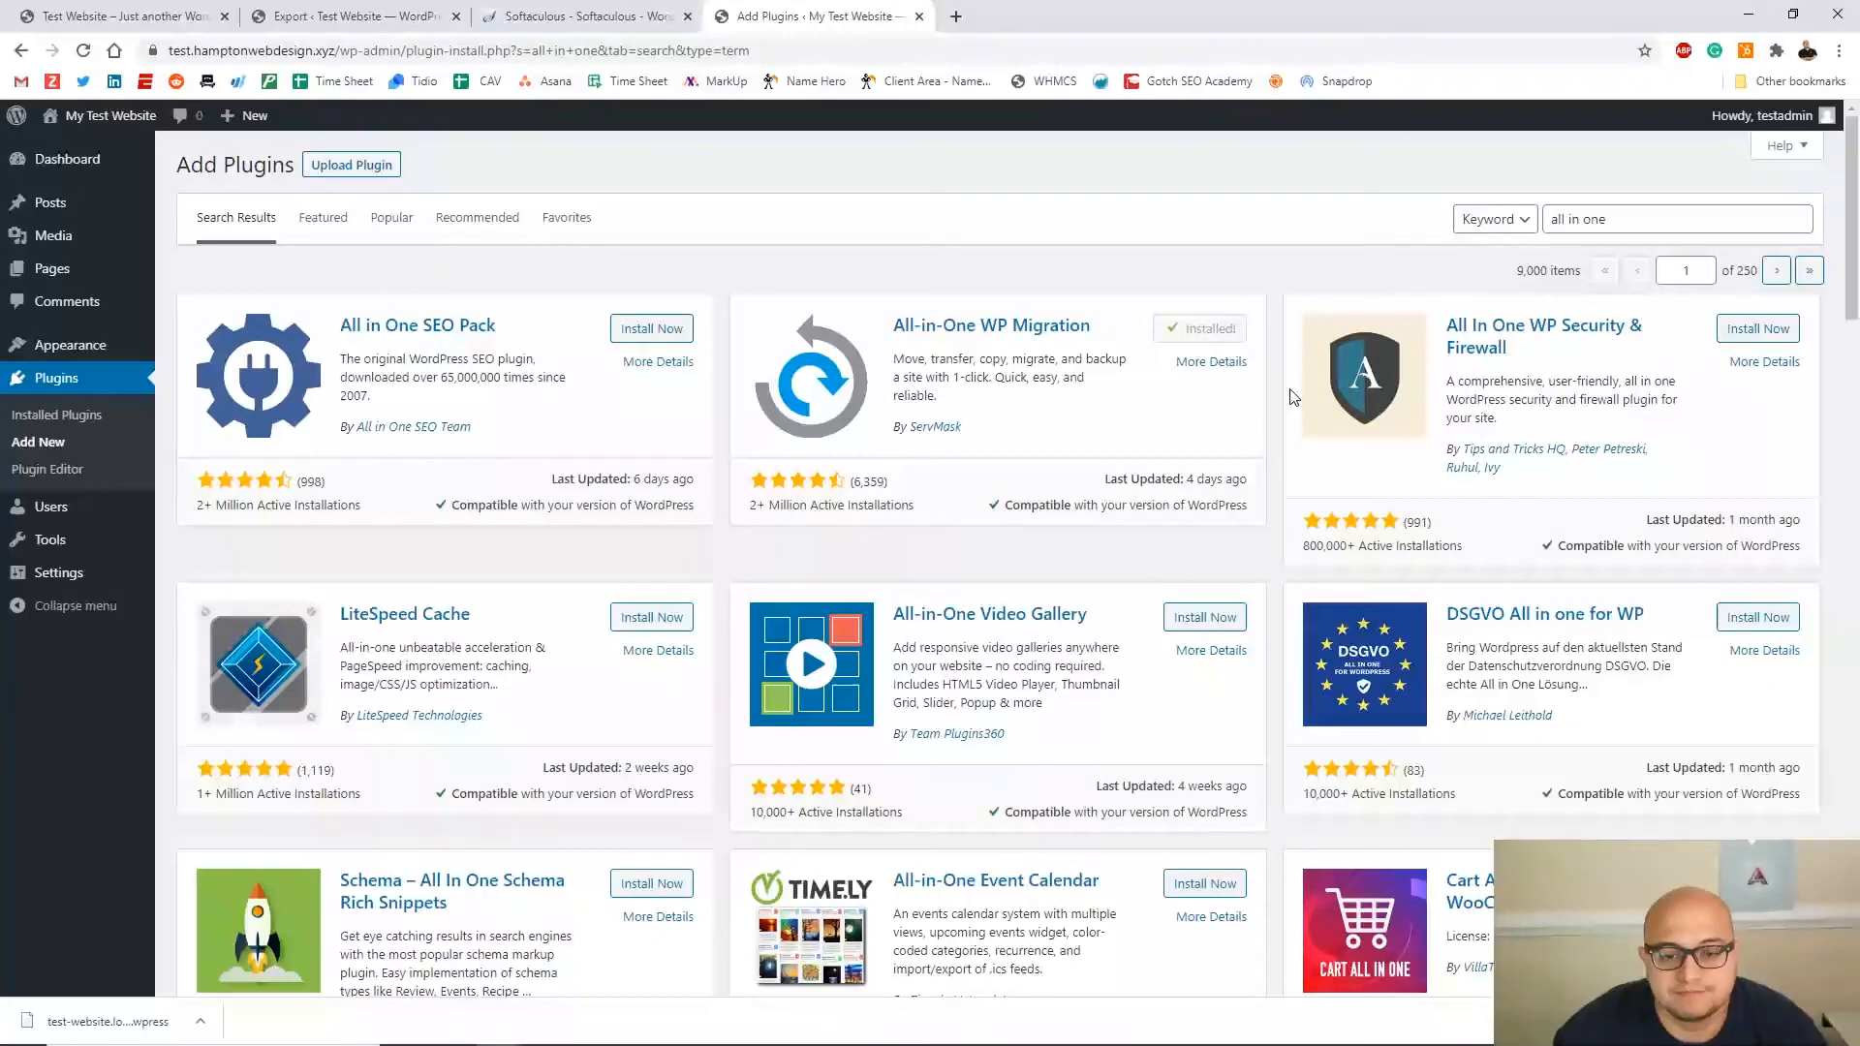
{"action": "left_click", "coordinate": [1221, 334]}
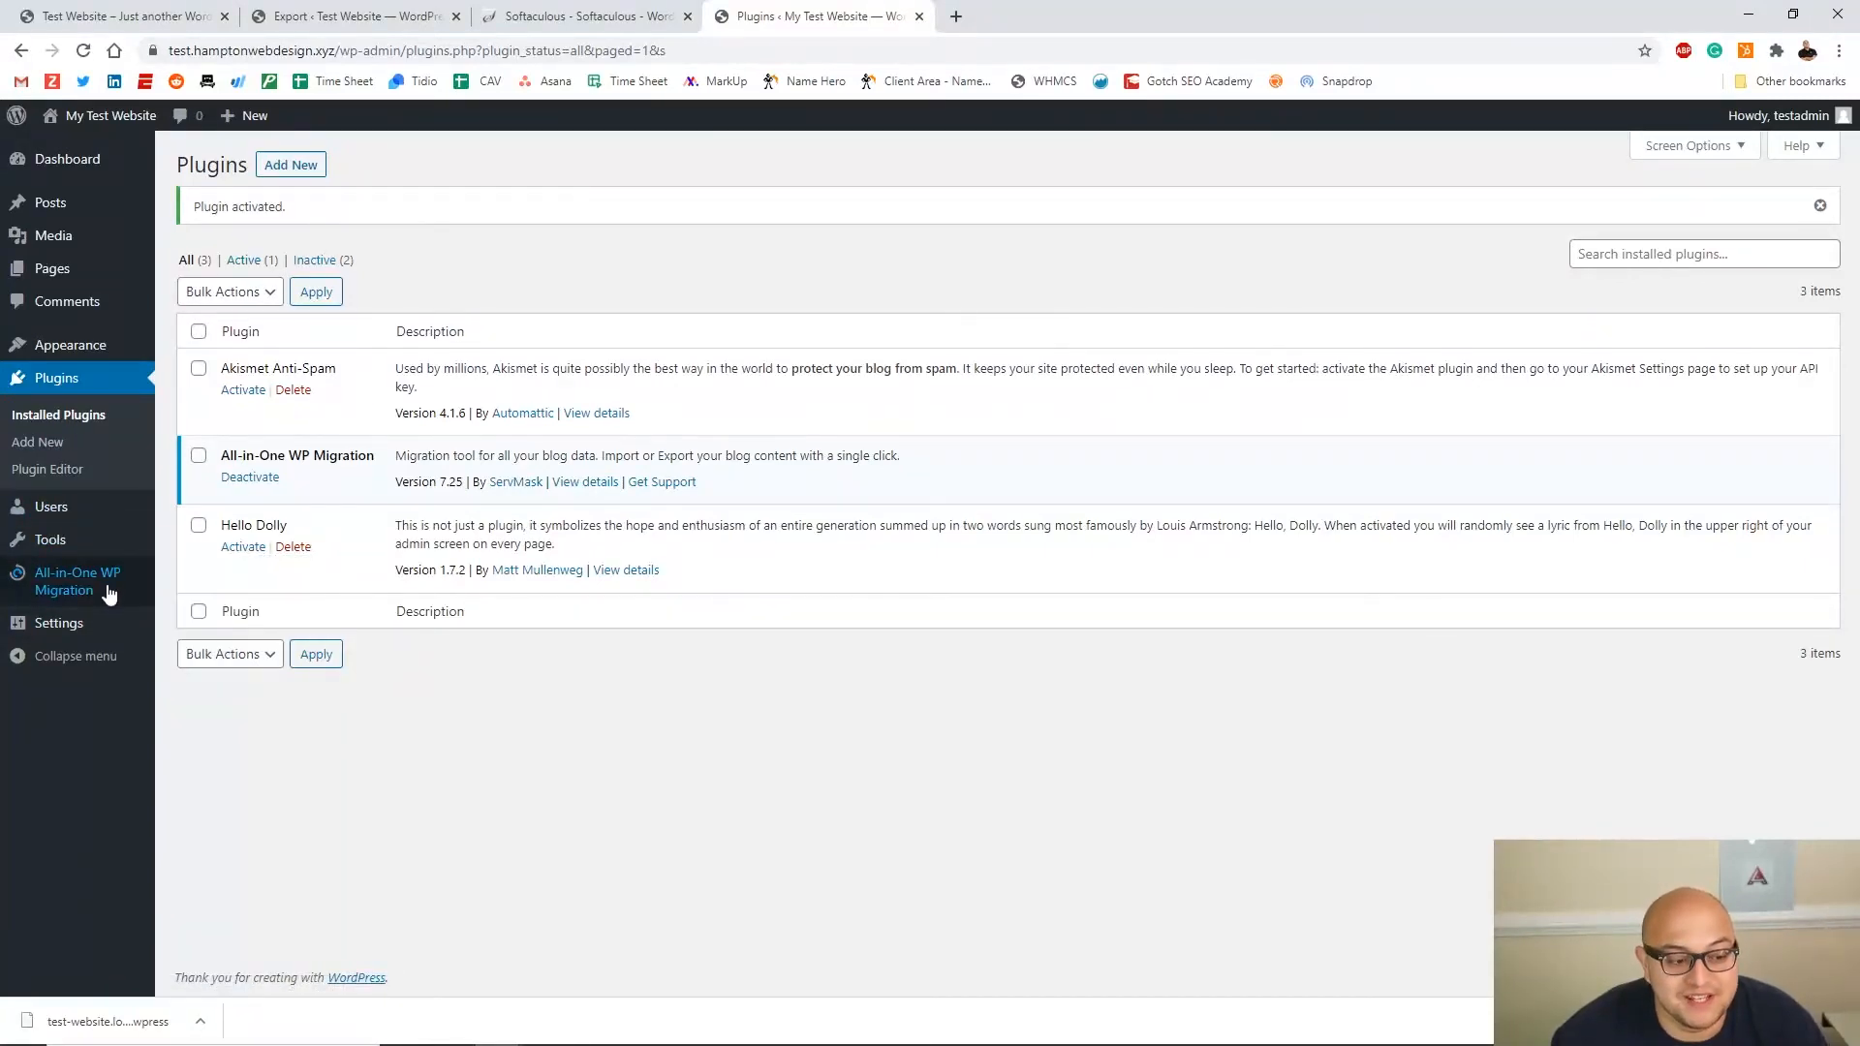
{"action": "mouse_move", "coordinate": [112, 585]}
{"action": "left_click", "coordinate": [186, 605]}
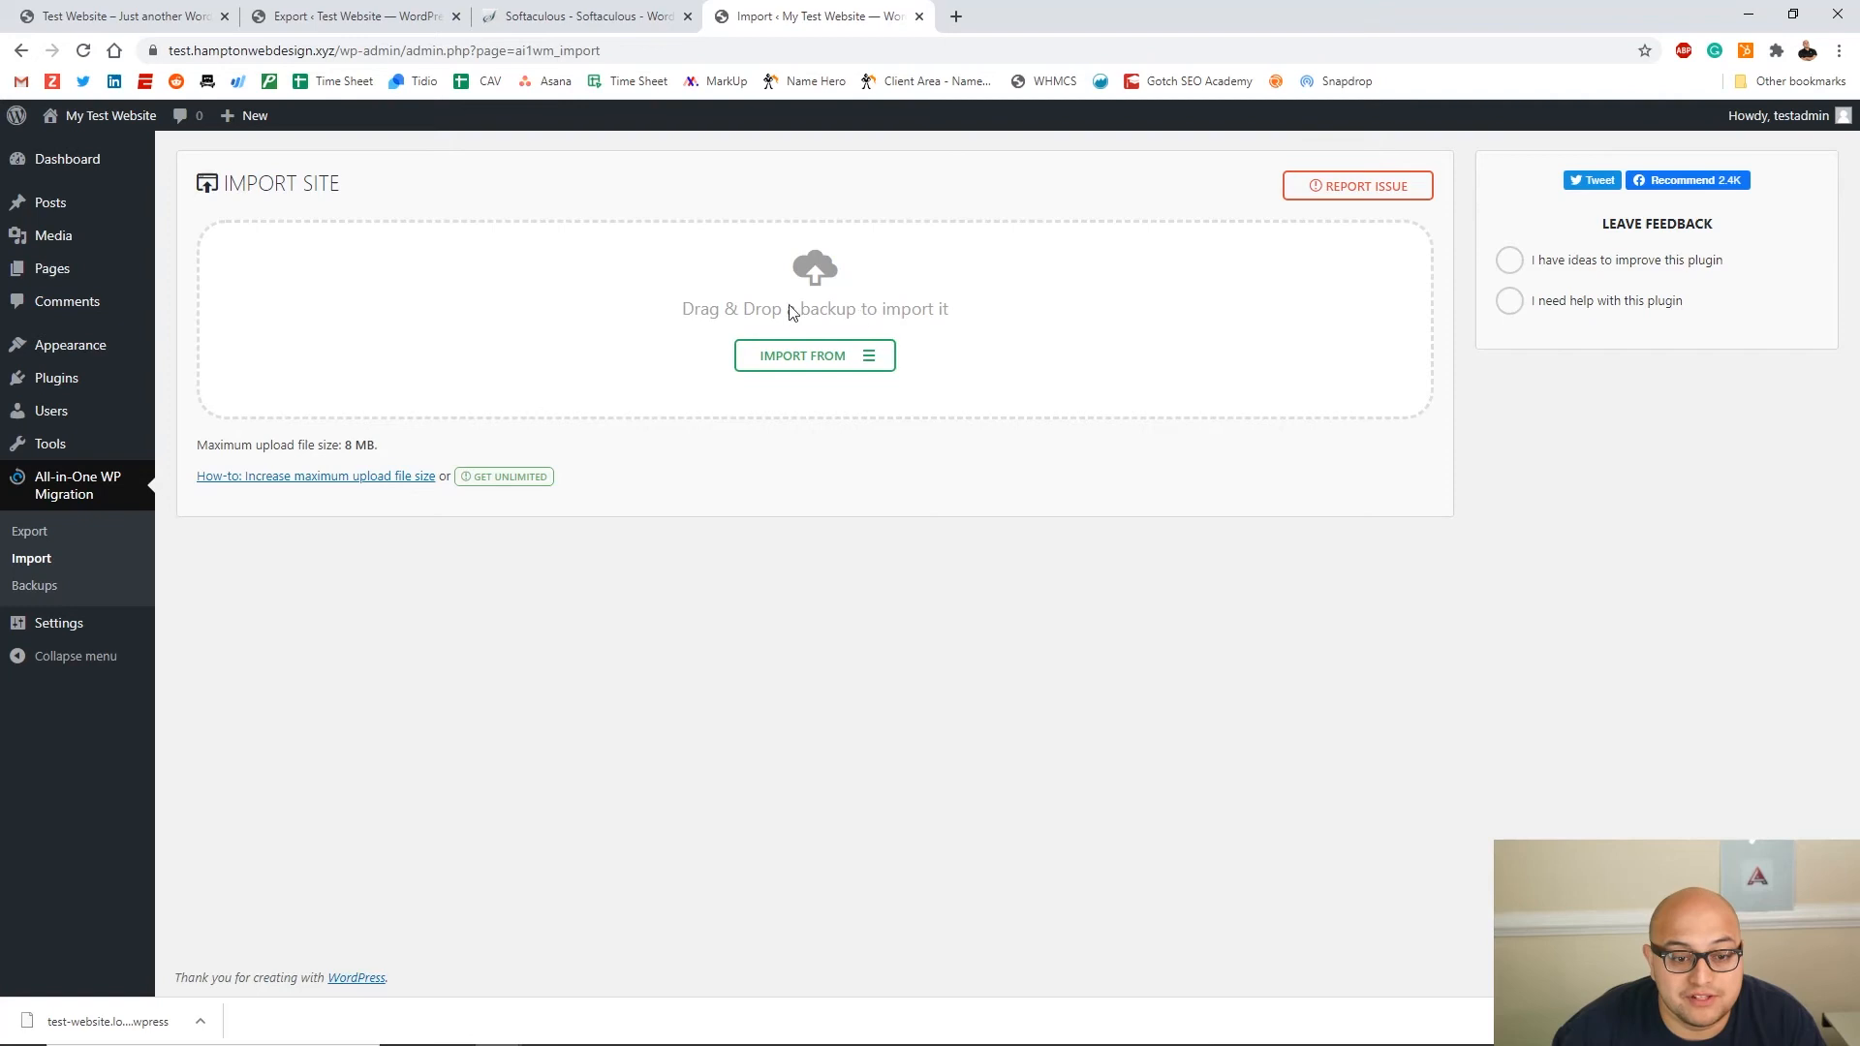
Follow the 8 MB limit guide to import.wp-migration.com and download the free Basic extension
{"action": "left_click_drag", "start_coordinate": [204, 447], "coordinate": [274, 448]}
{"action": "left_click", "coordinate": [275, 452]}
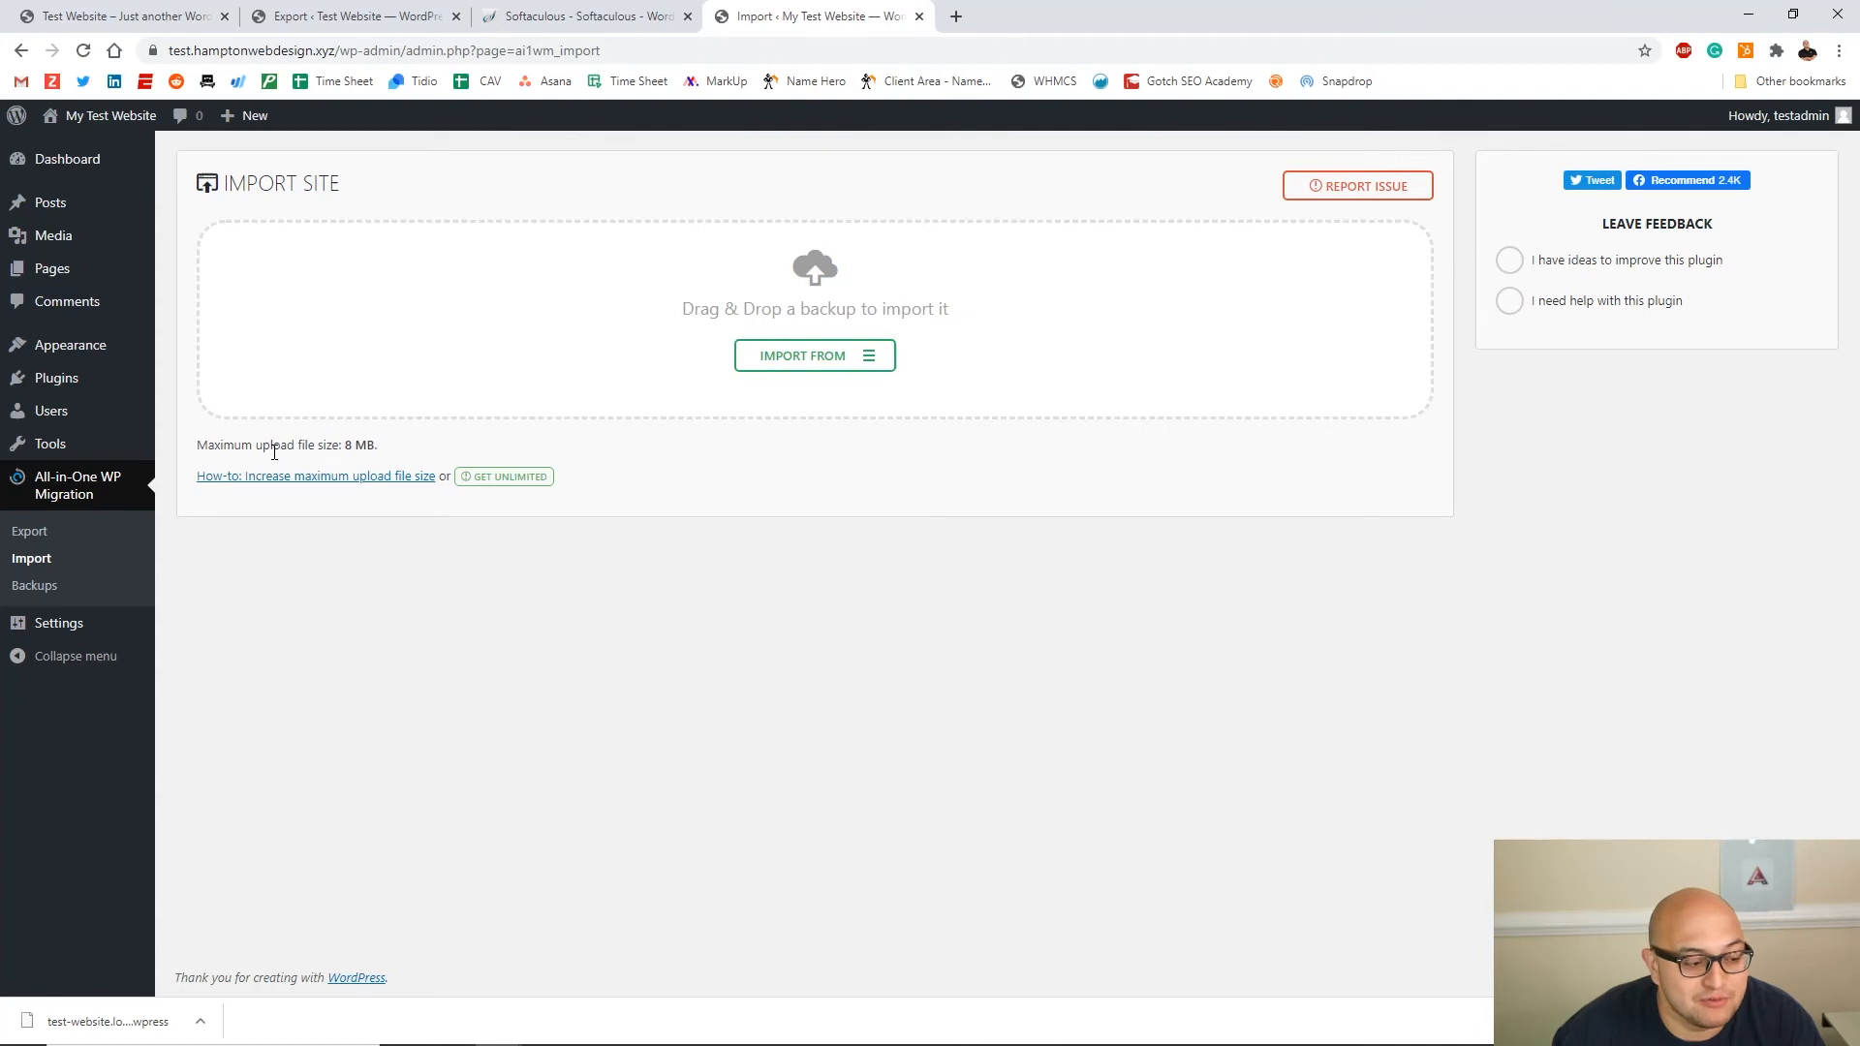
{"action": "left_click", "coordinate": [318, 480]}
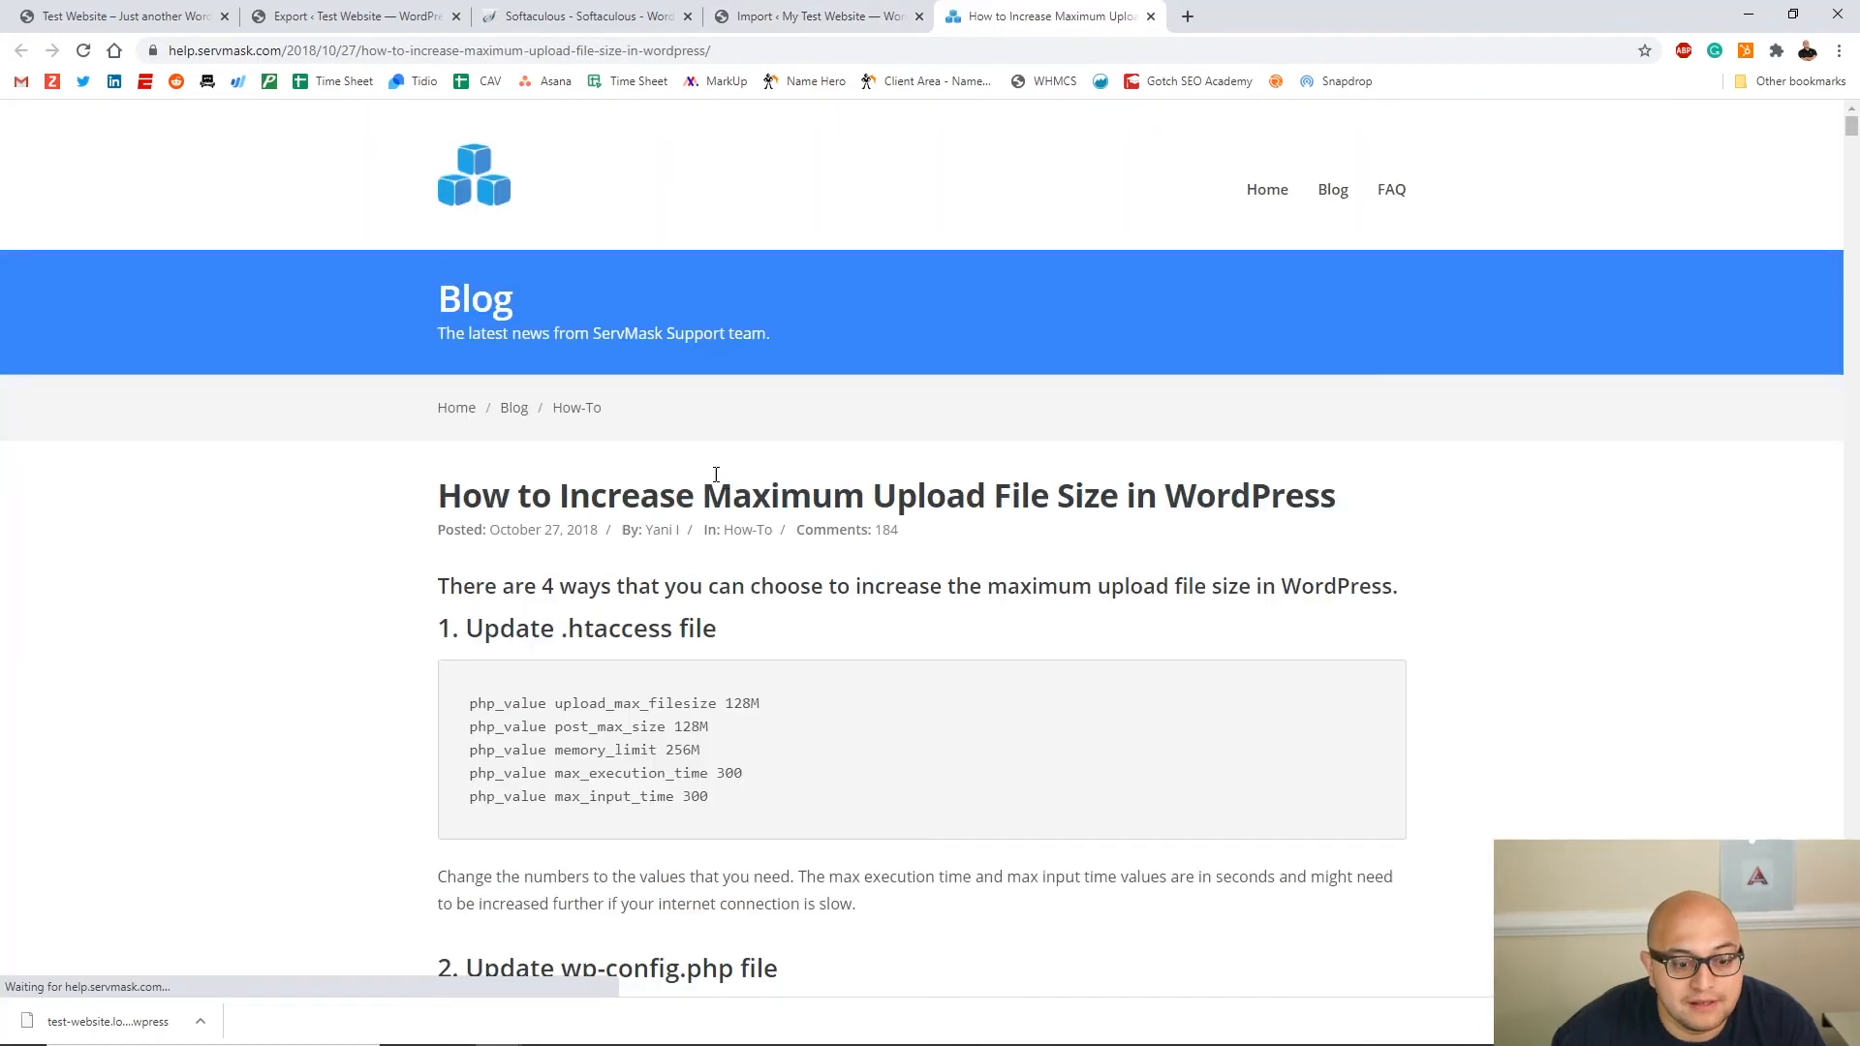
{"action": "scroll", "coordinate": [722, 470], "scroll_direction": "down", "scroll_amount": 5}
{"action": "scroll", "coordinate": [693, 476], "scroll_direction": "up", "scroll_amount": 2}
{"action": "scroll", "coordinate": [661, 428], "scroll_direction": "down", "scroll_amount": 3}
{"action": "scroll", "coordinate": [660, 428], "scroll_direction": "down", "scroll_amount": 3}
{"action": "scroll", "coordinate": [872, 552], "scroll_direction": "up", "scroll_amount": 2}
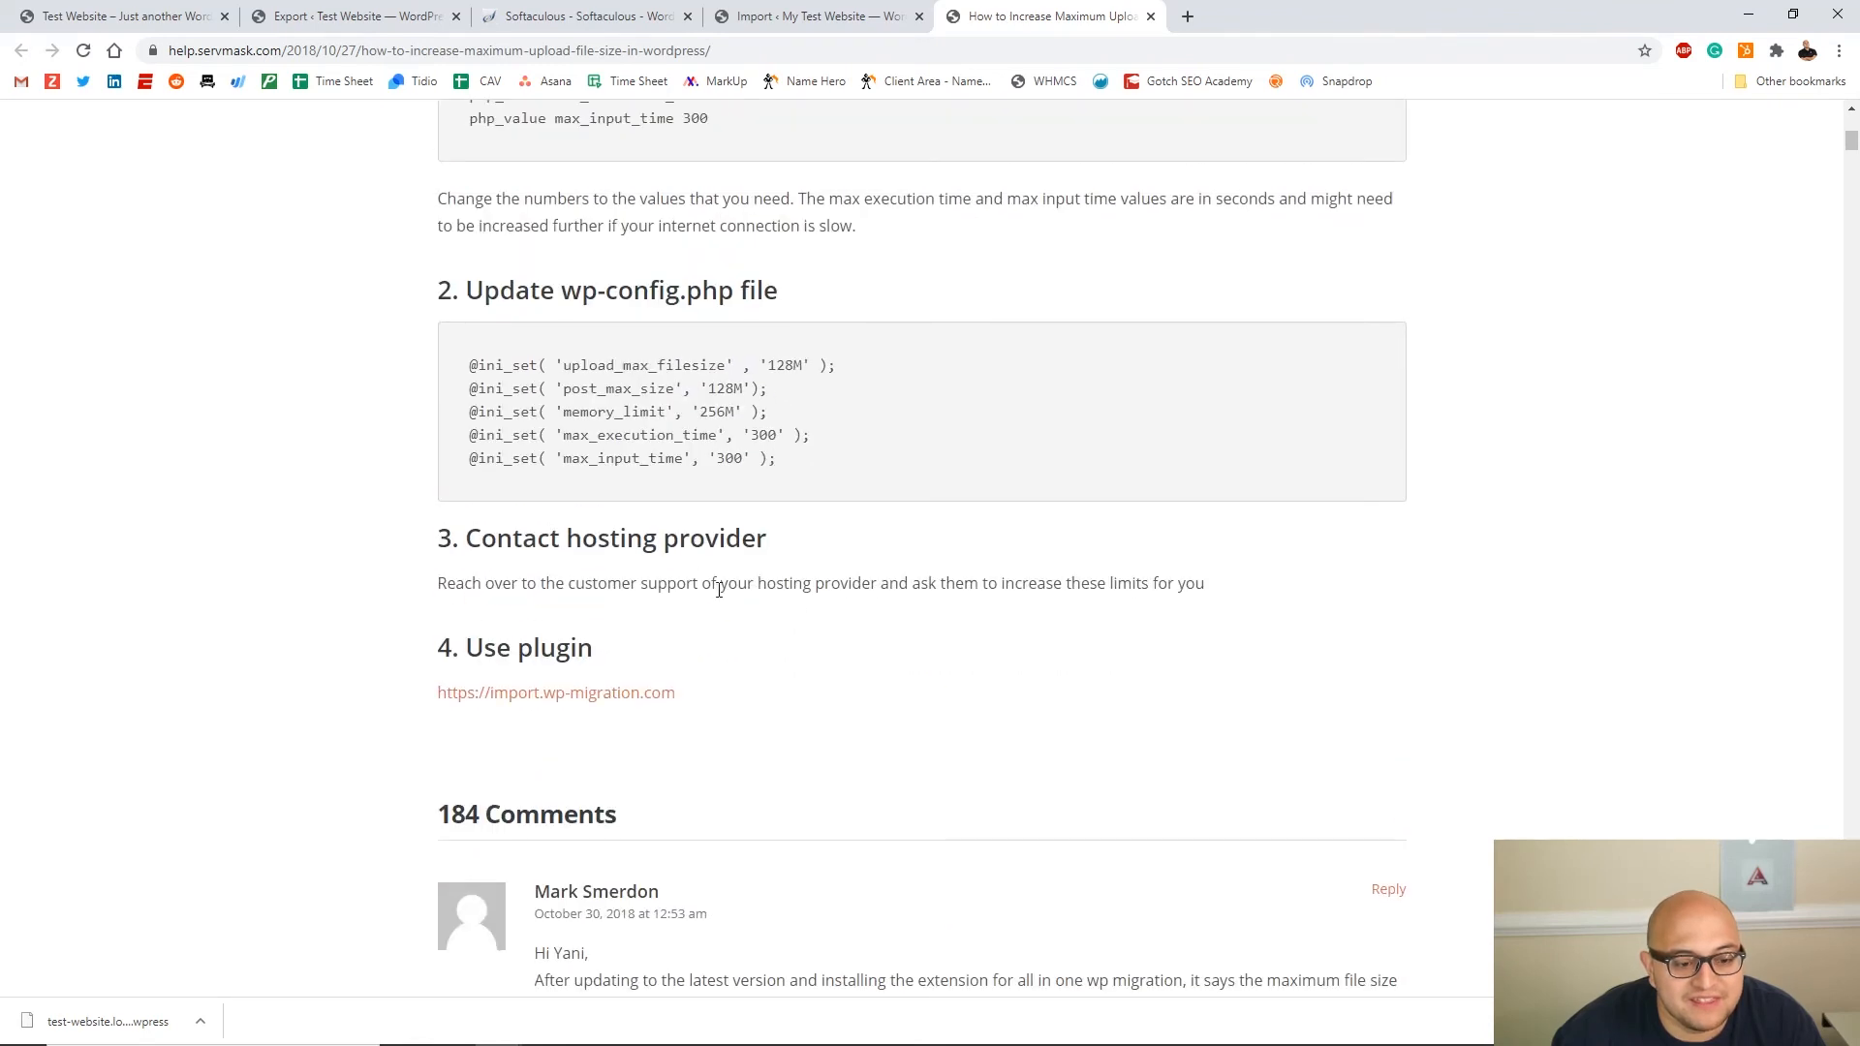
{"action": "left_click", "coordinate": [585, 696]}
{"action": "scroll", "coordinate": [1015, 313], "scroll_direction": "down", "scroll_amount": 1}
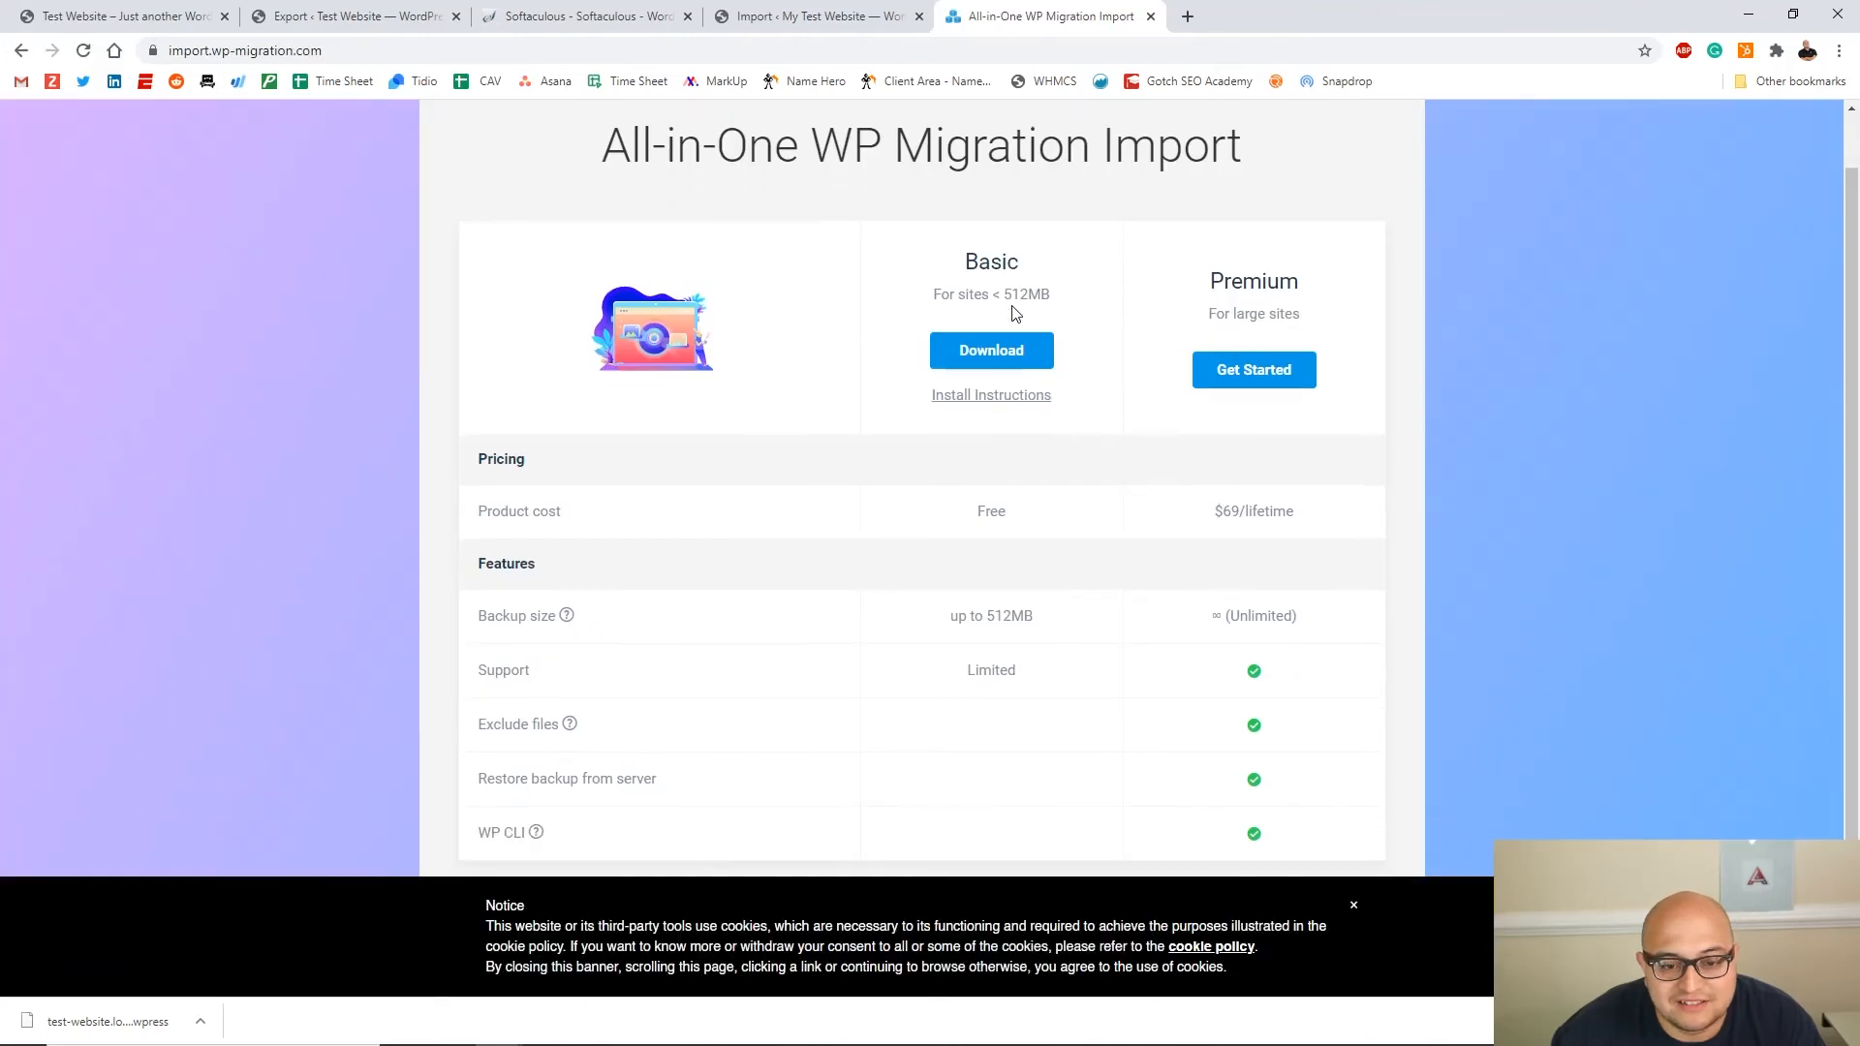
{"action": "left_click", "coordinate": [998, 358]}
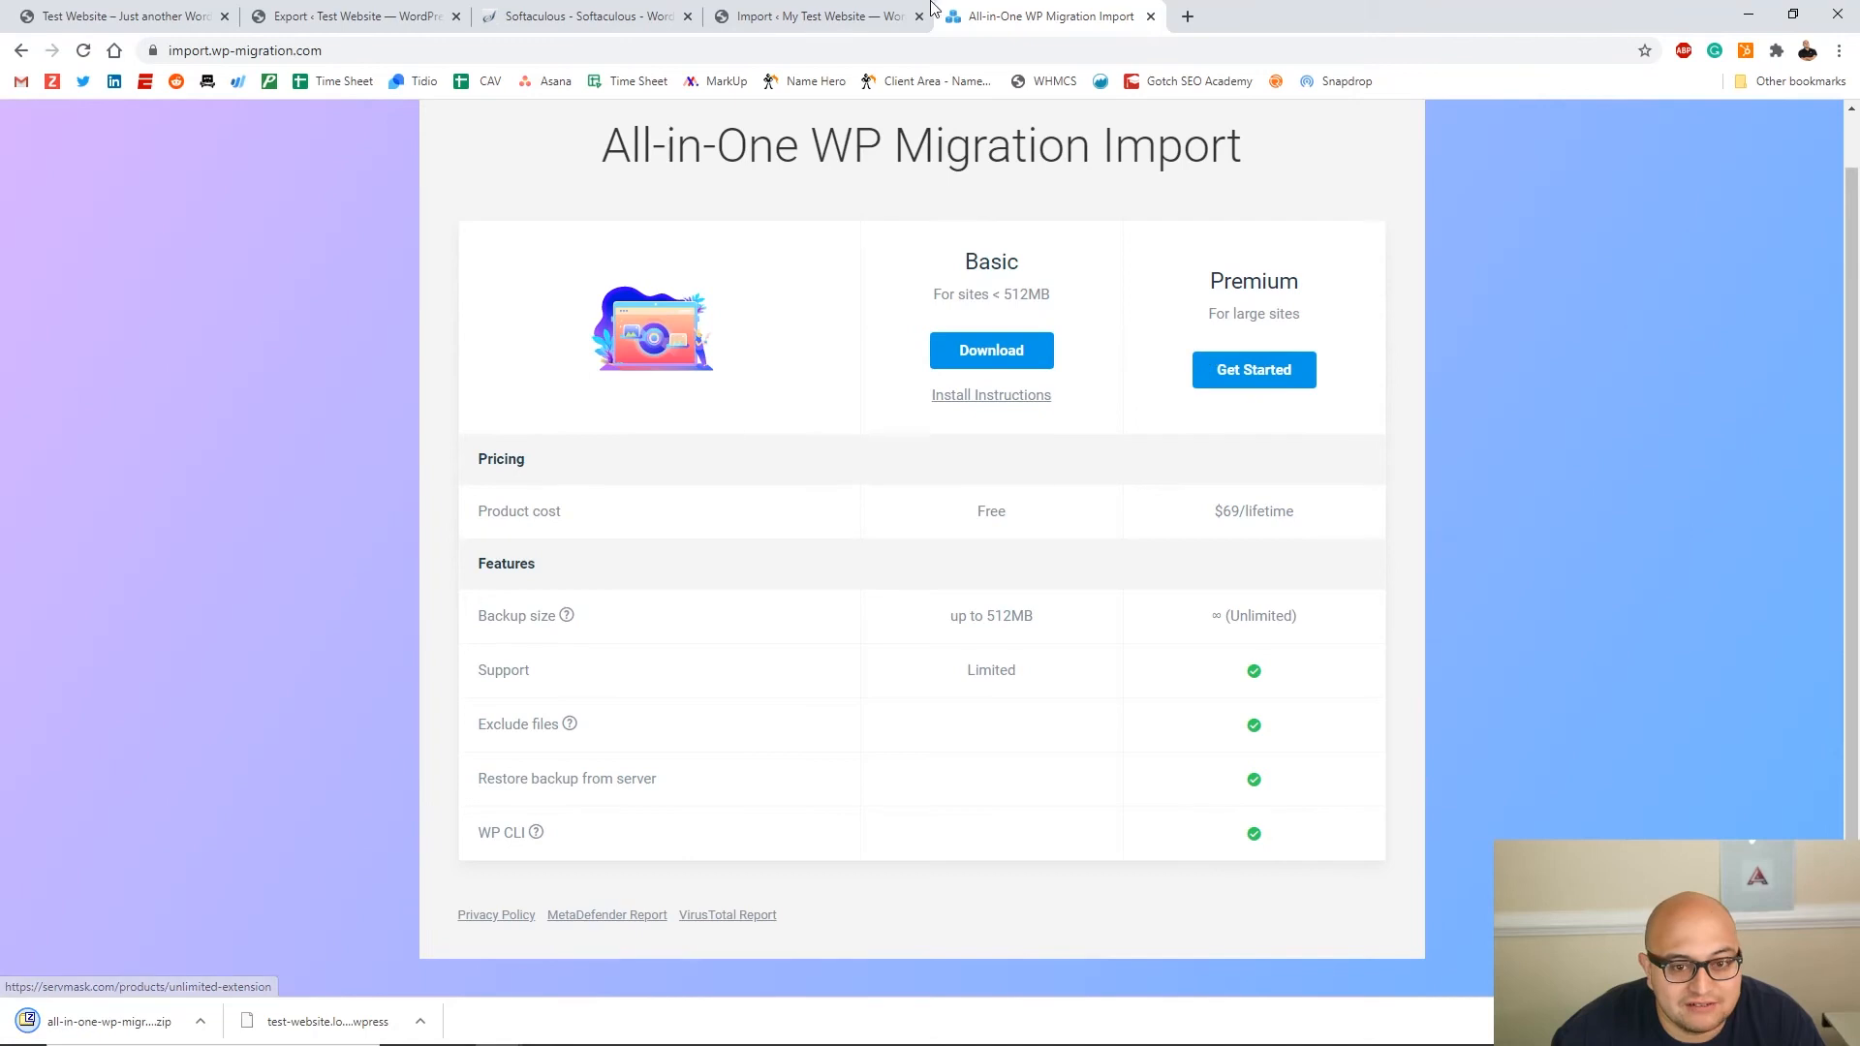
{"action": "left_click", "coordinate": [783, 17]}
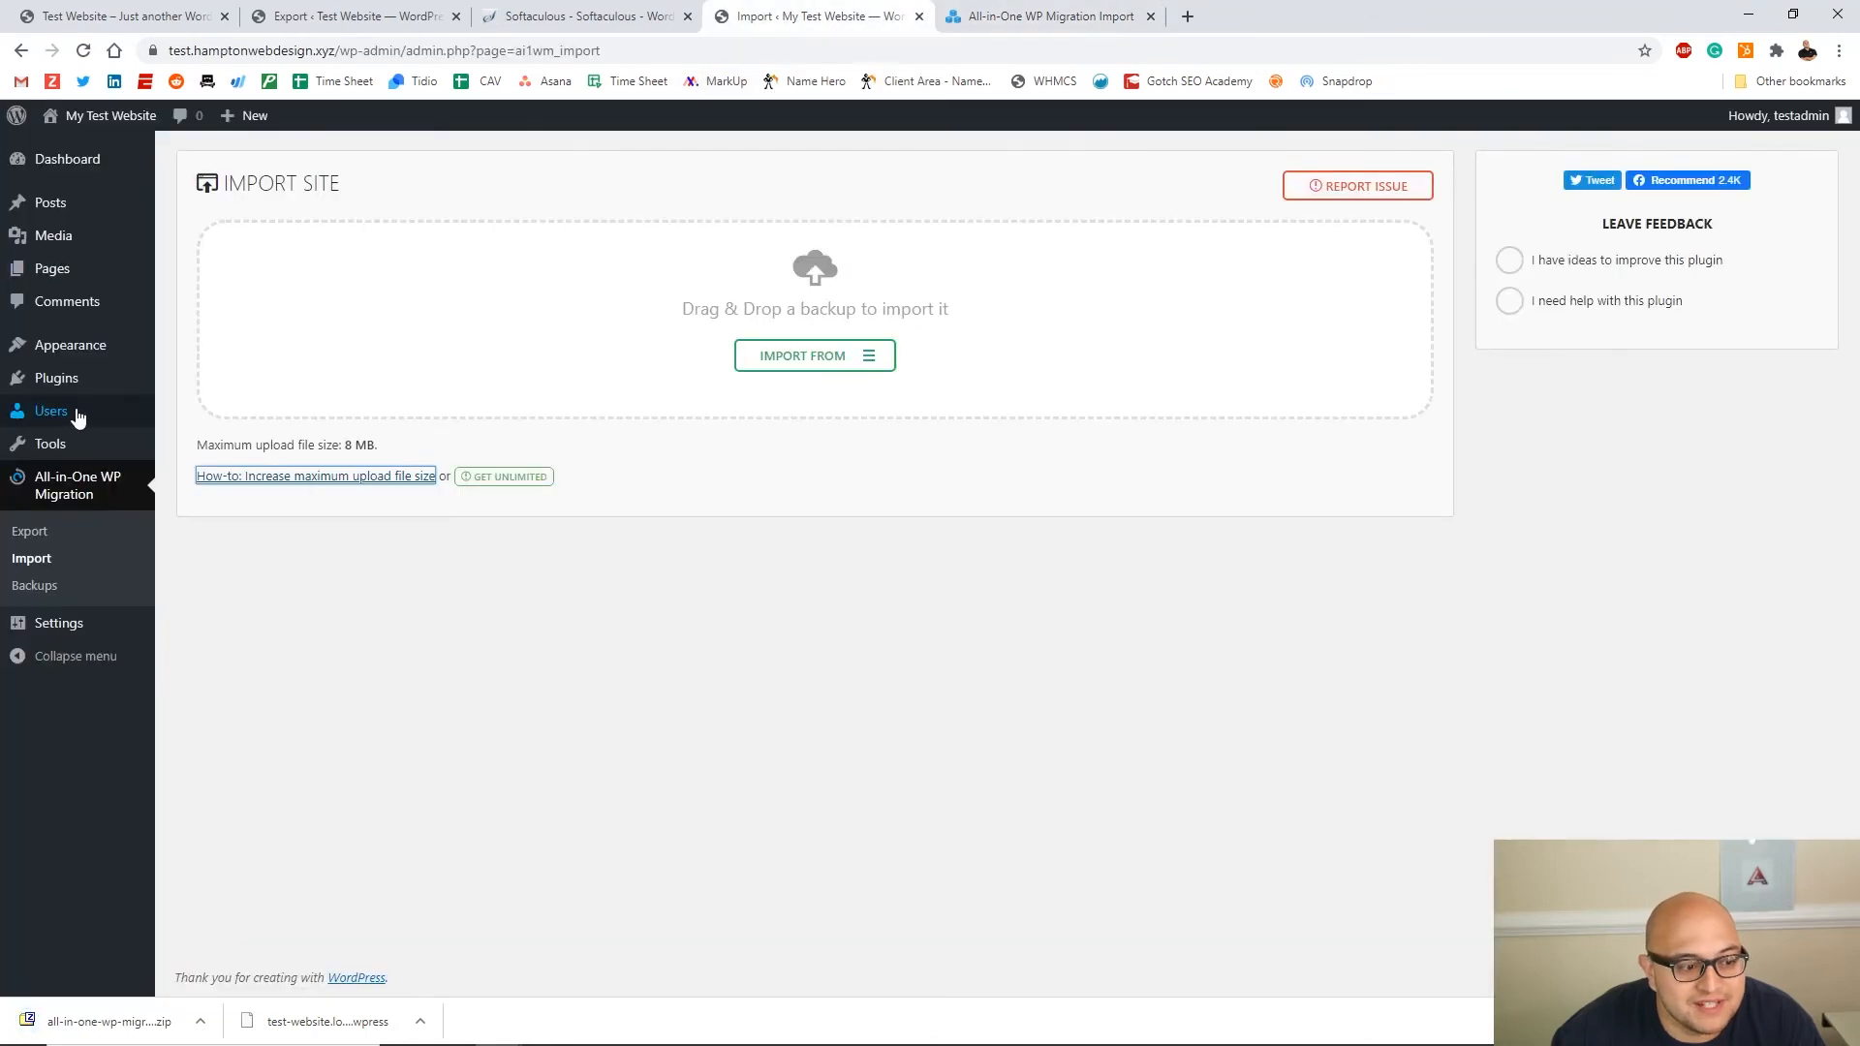
Upload the extension zip under Add New plugins, install it and activate the File Extension
{"action": "left_click", "coordinate": [67, 380]}
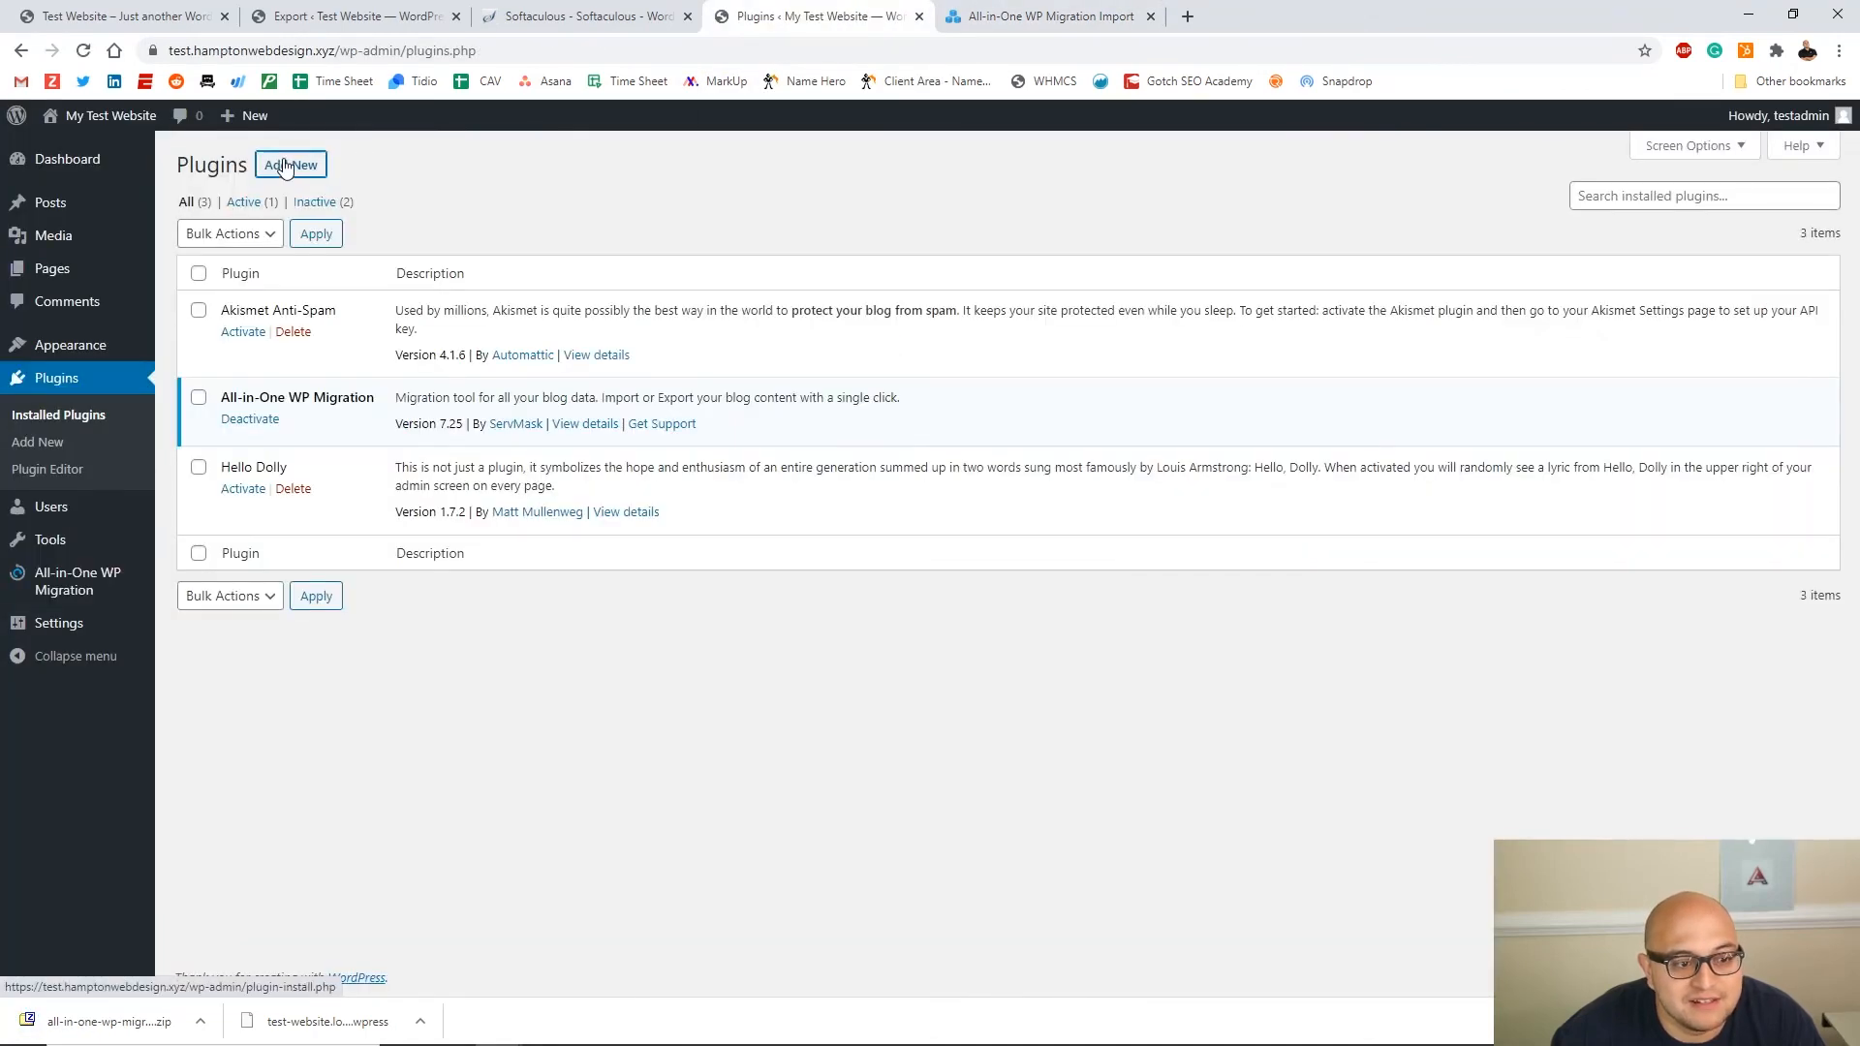
{"action": "left_click", "coordinate": [286, 165]}
{"action": "left_click", "coordinate": [368, 167]}
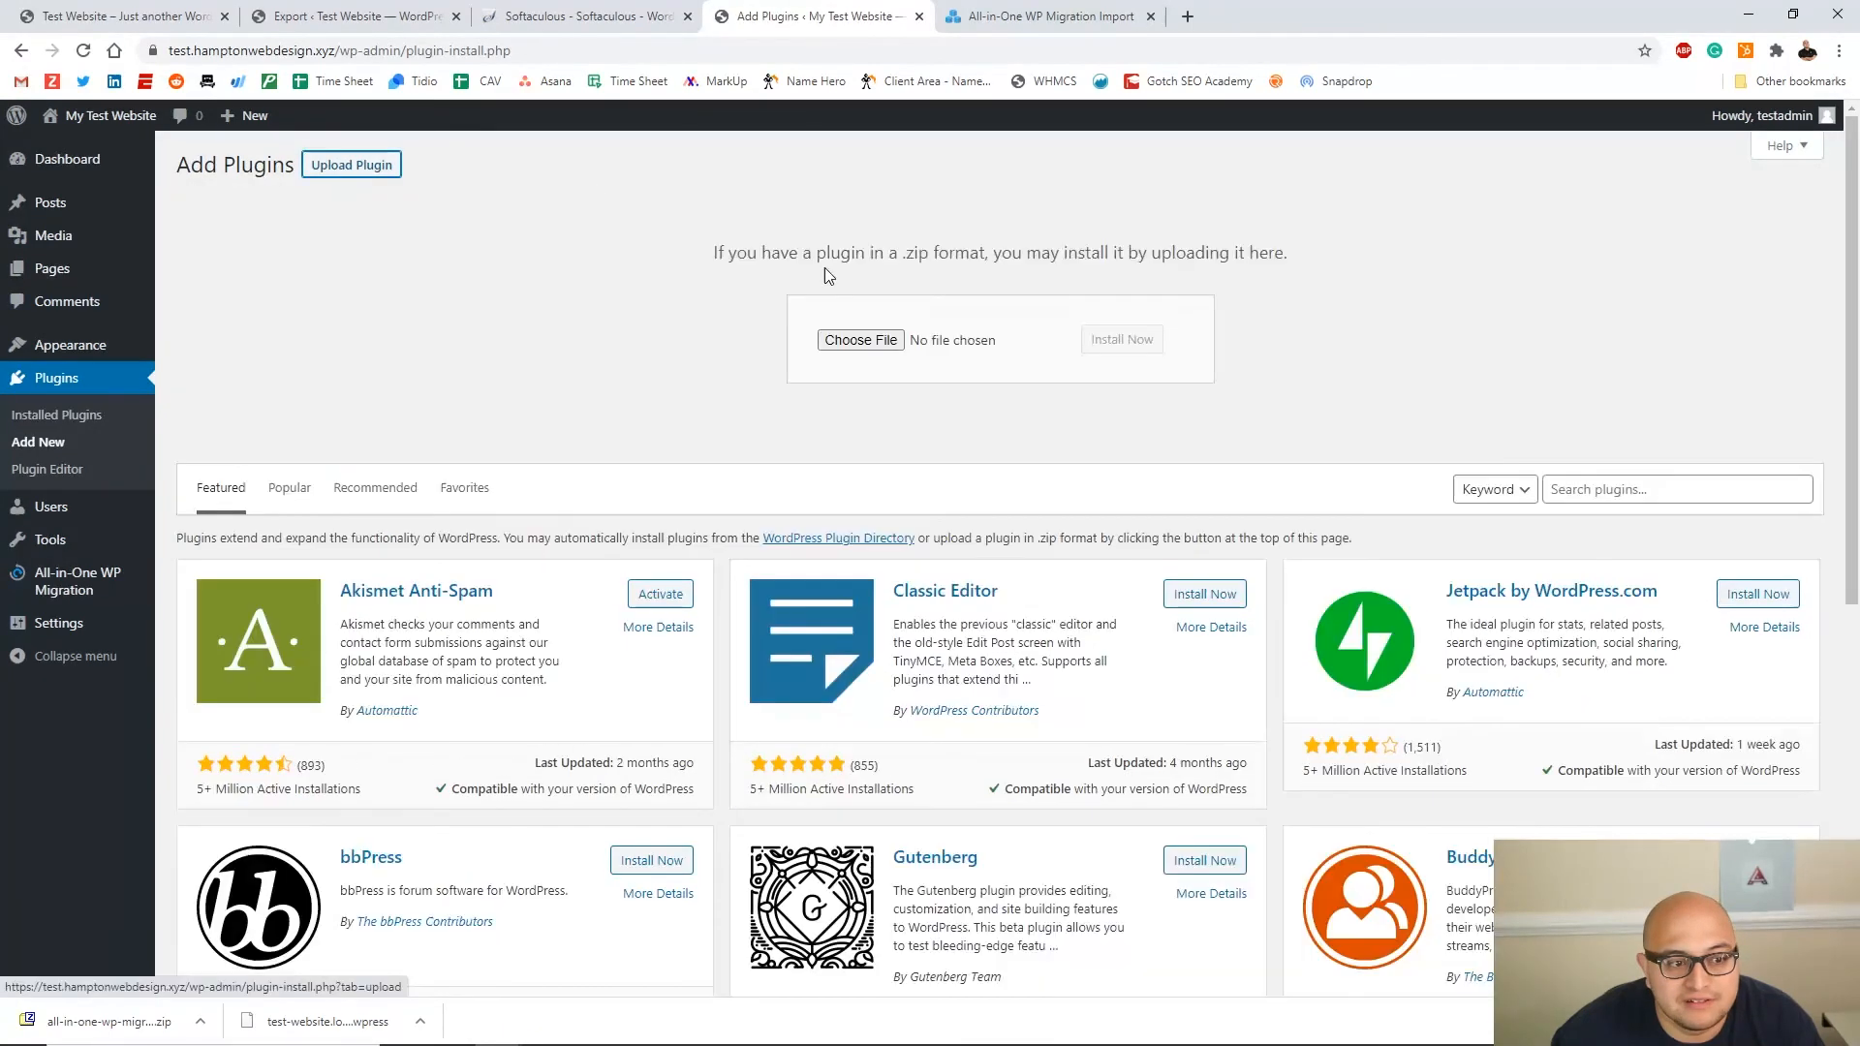
{"action": "left_click_drag", "start_coordinate": [62, 1022], "coordinate": [857, 345]}
{"action": "left_click", "coordinate": [1119, 346]}
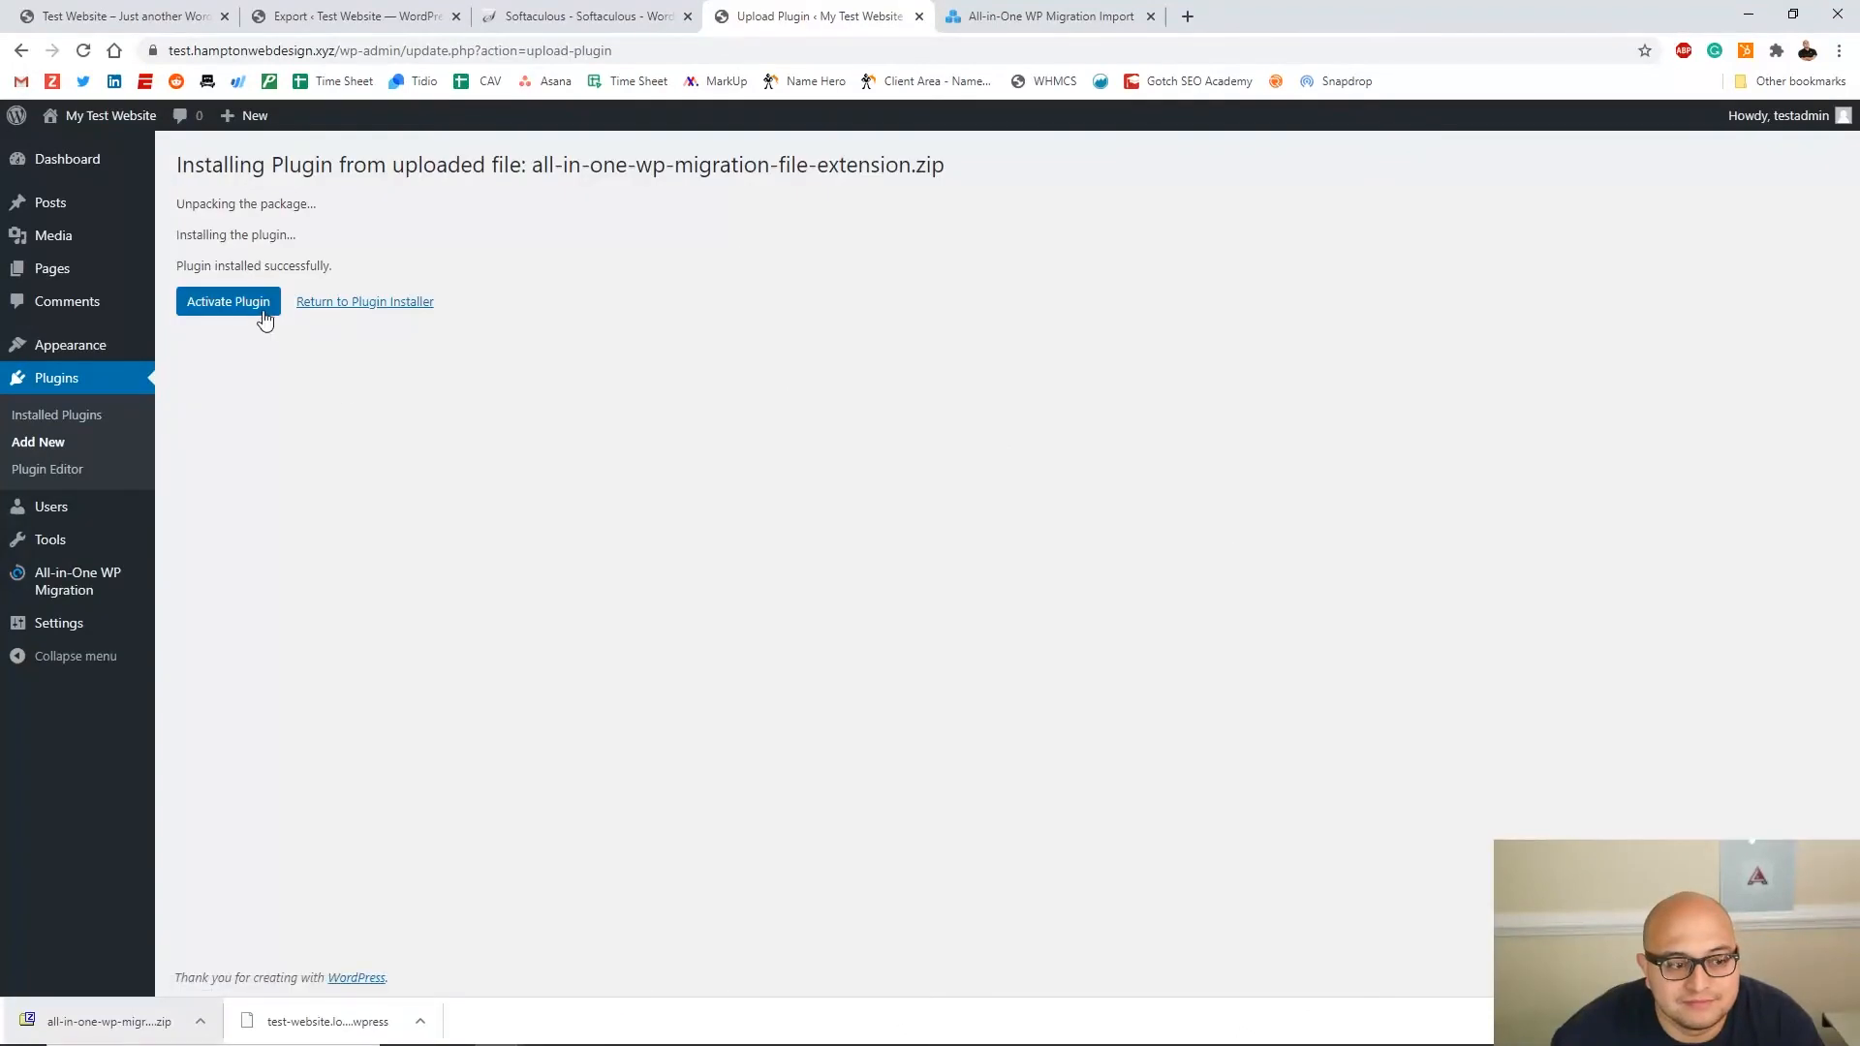
{"action": "left_click", "coordinate": [259, 308]}
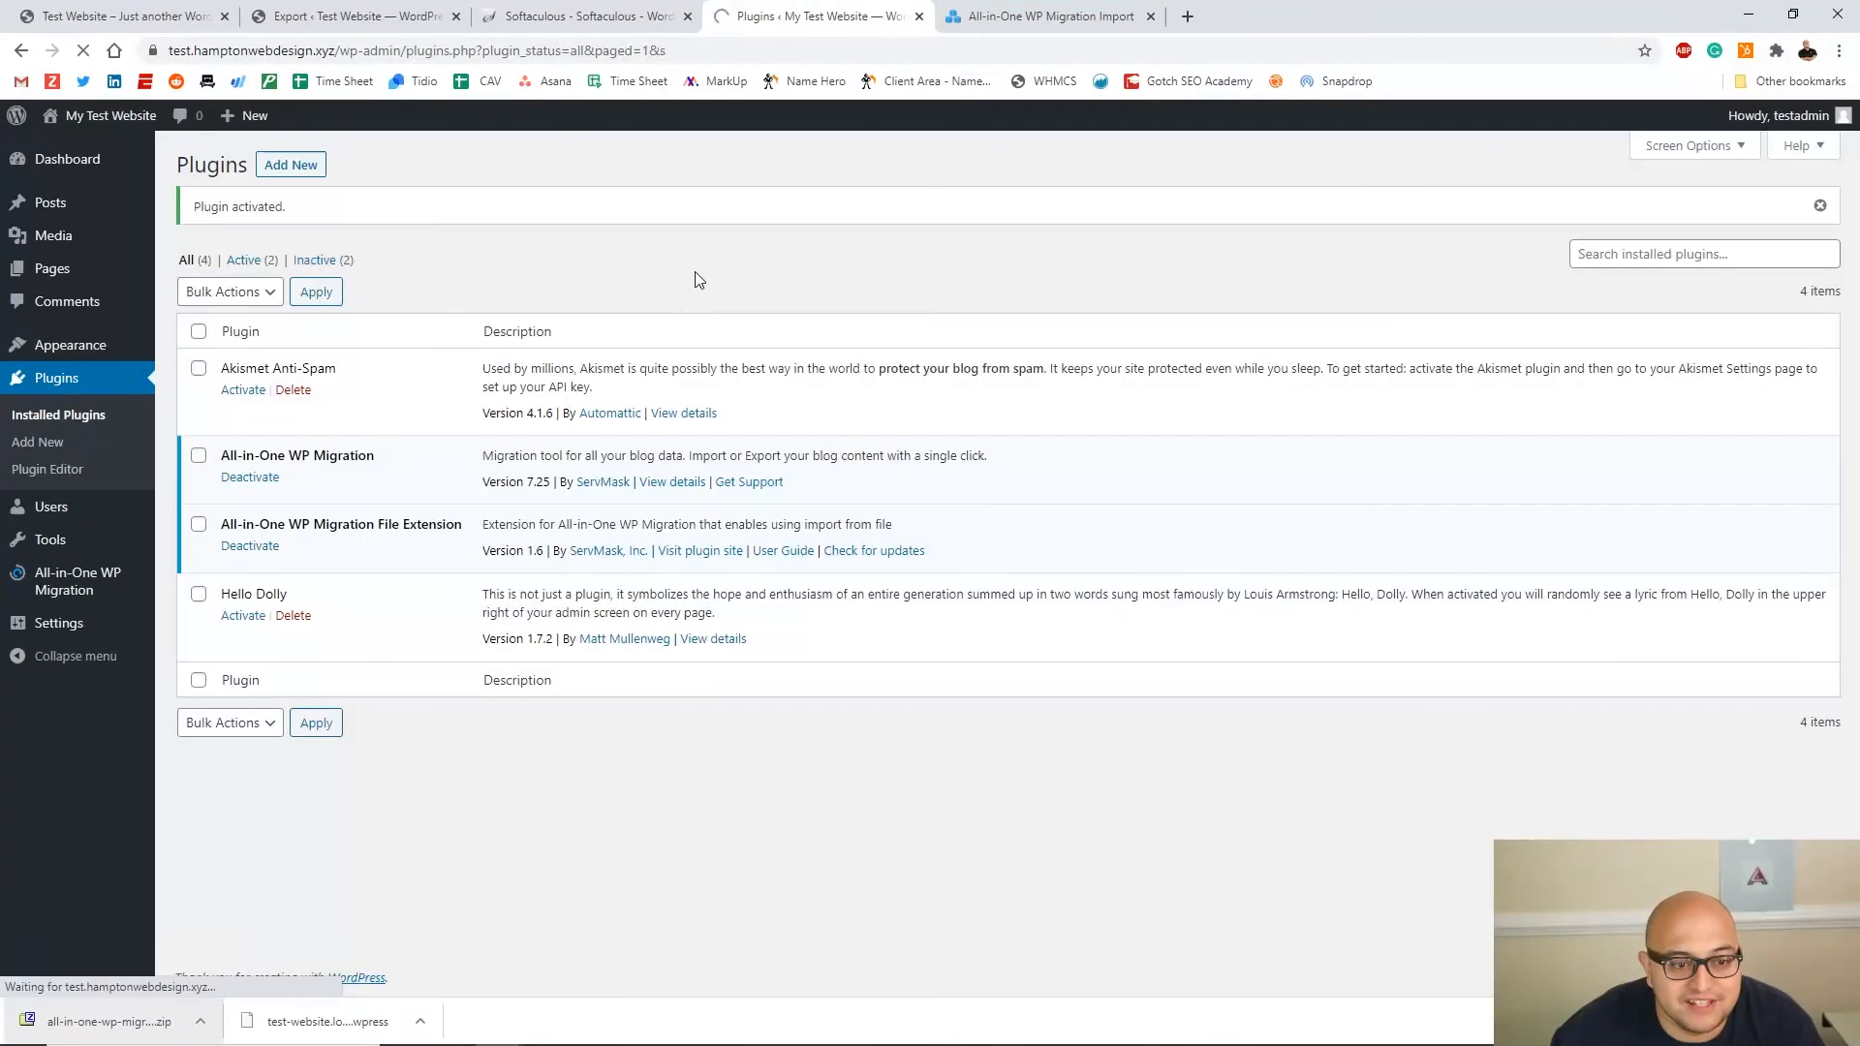
{"action": "left_click", "coordinate": [92, 599]}
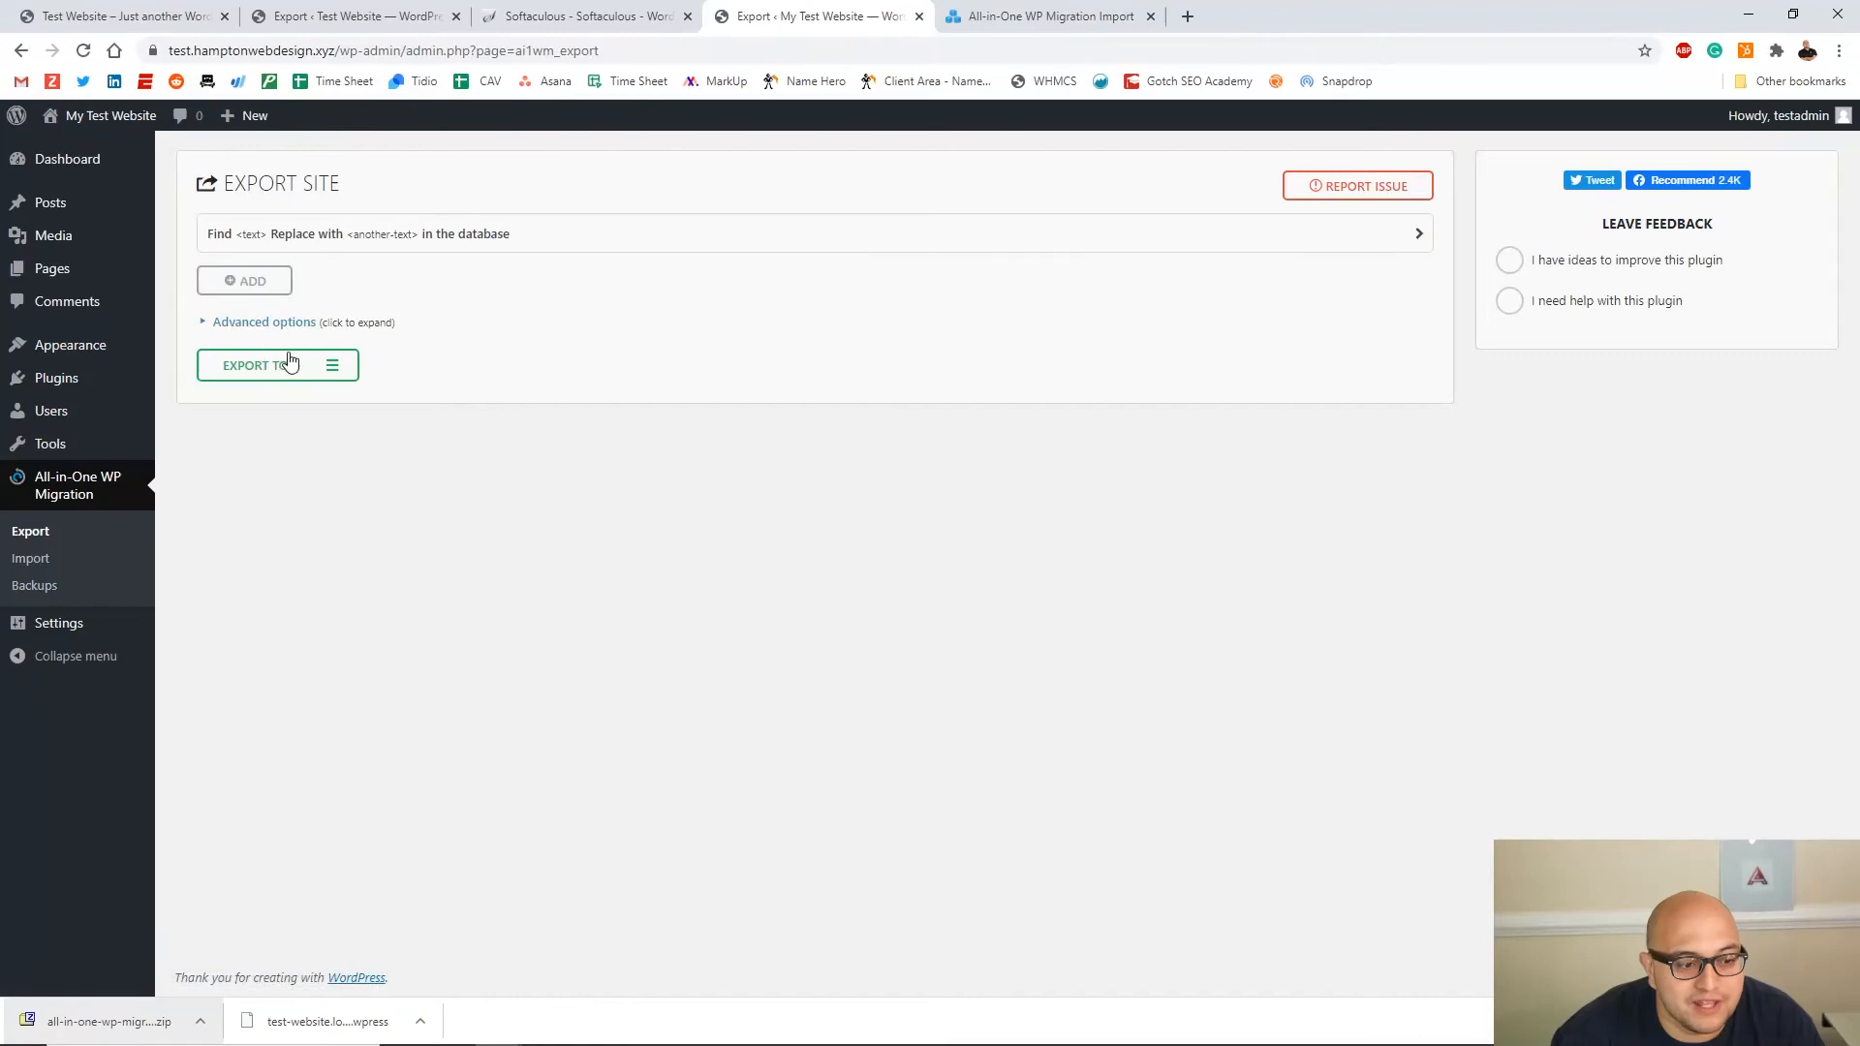
Drop the exported .wpress backup onto the Import page, confirm the overwrite, and close the success message
{"action": "left_click", "coordinate": [44, 560]}
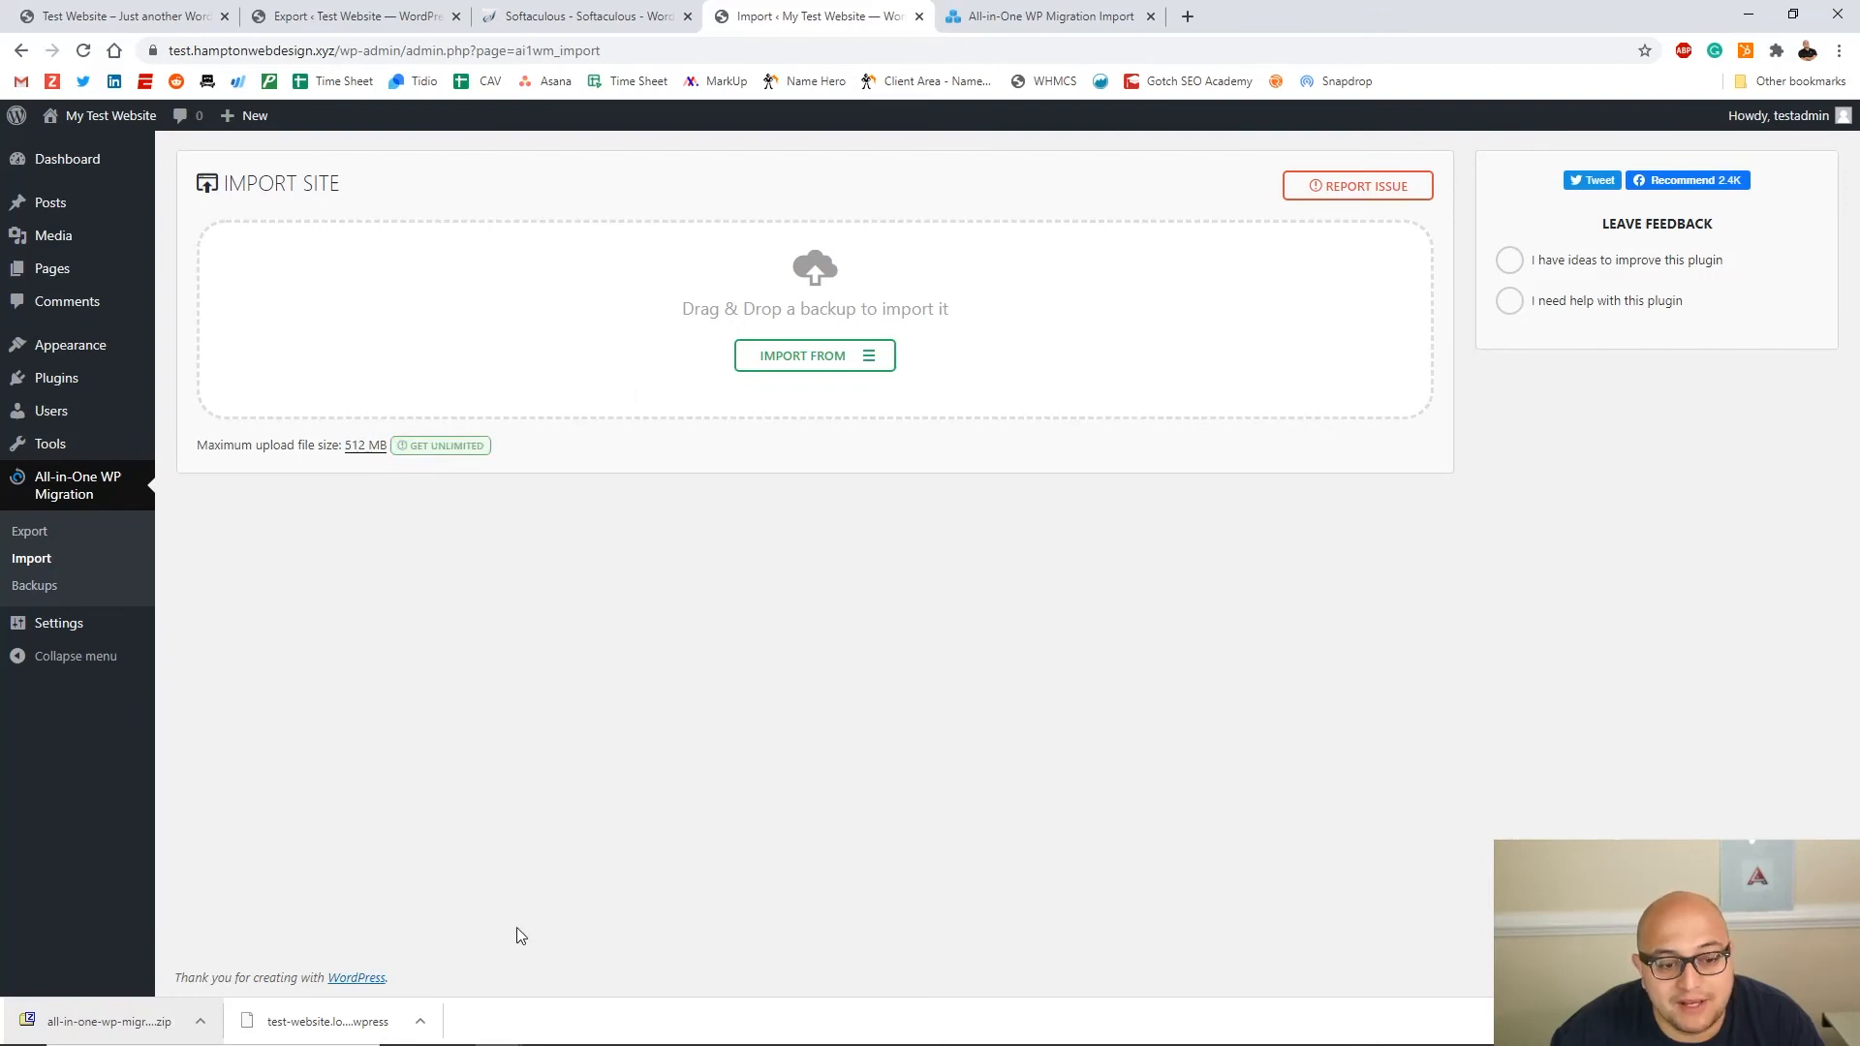
{"action": "mouse_move", "coordinate": [301, 1036]}
{"action": "left_click_drag", "start_coordinate": [340, 1025], "coordinate": [1195, 320]}
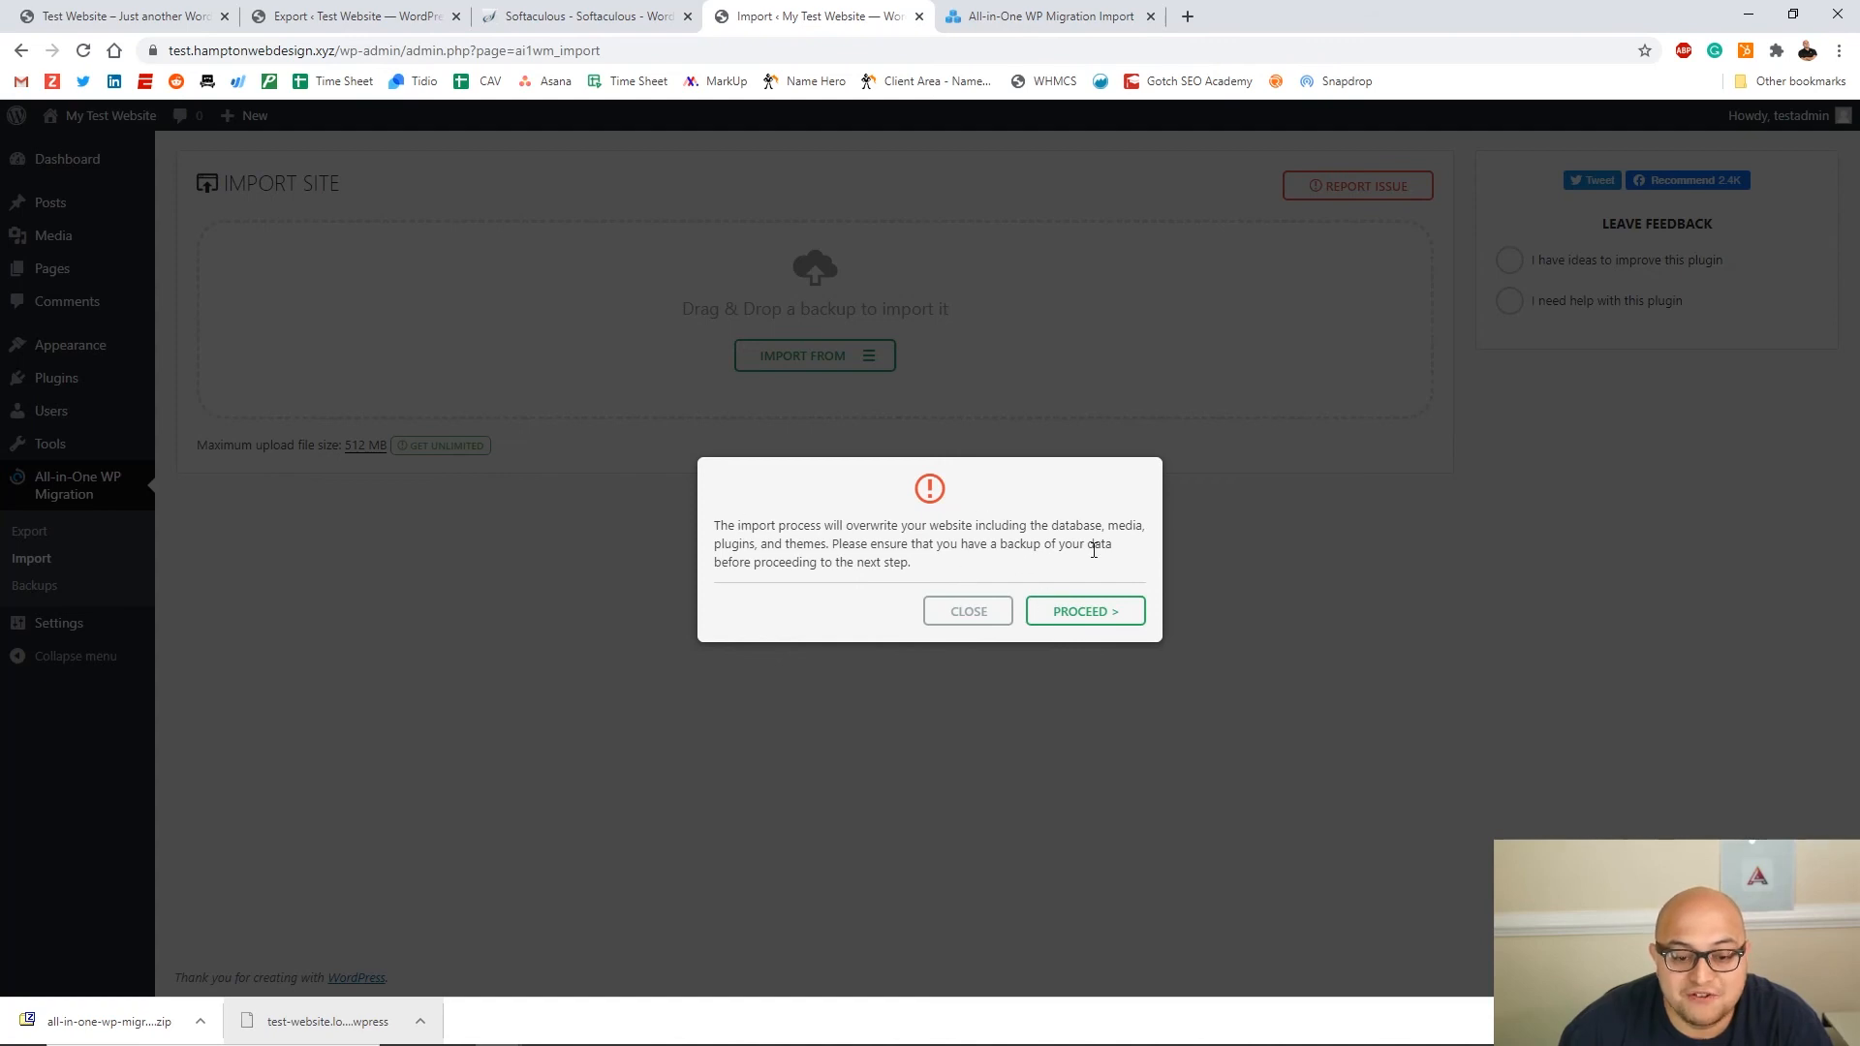
{"action": "left_click", "coordinate": [1099, 621]}
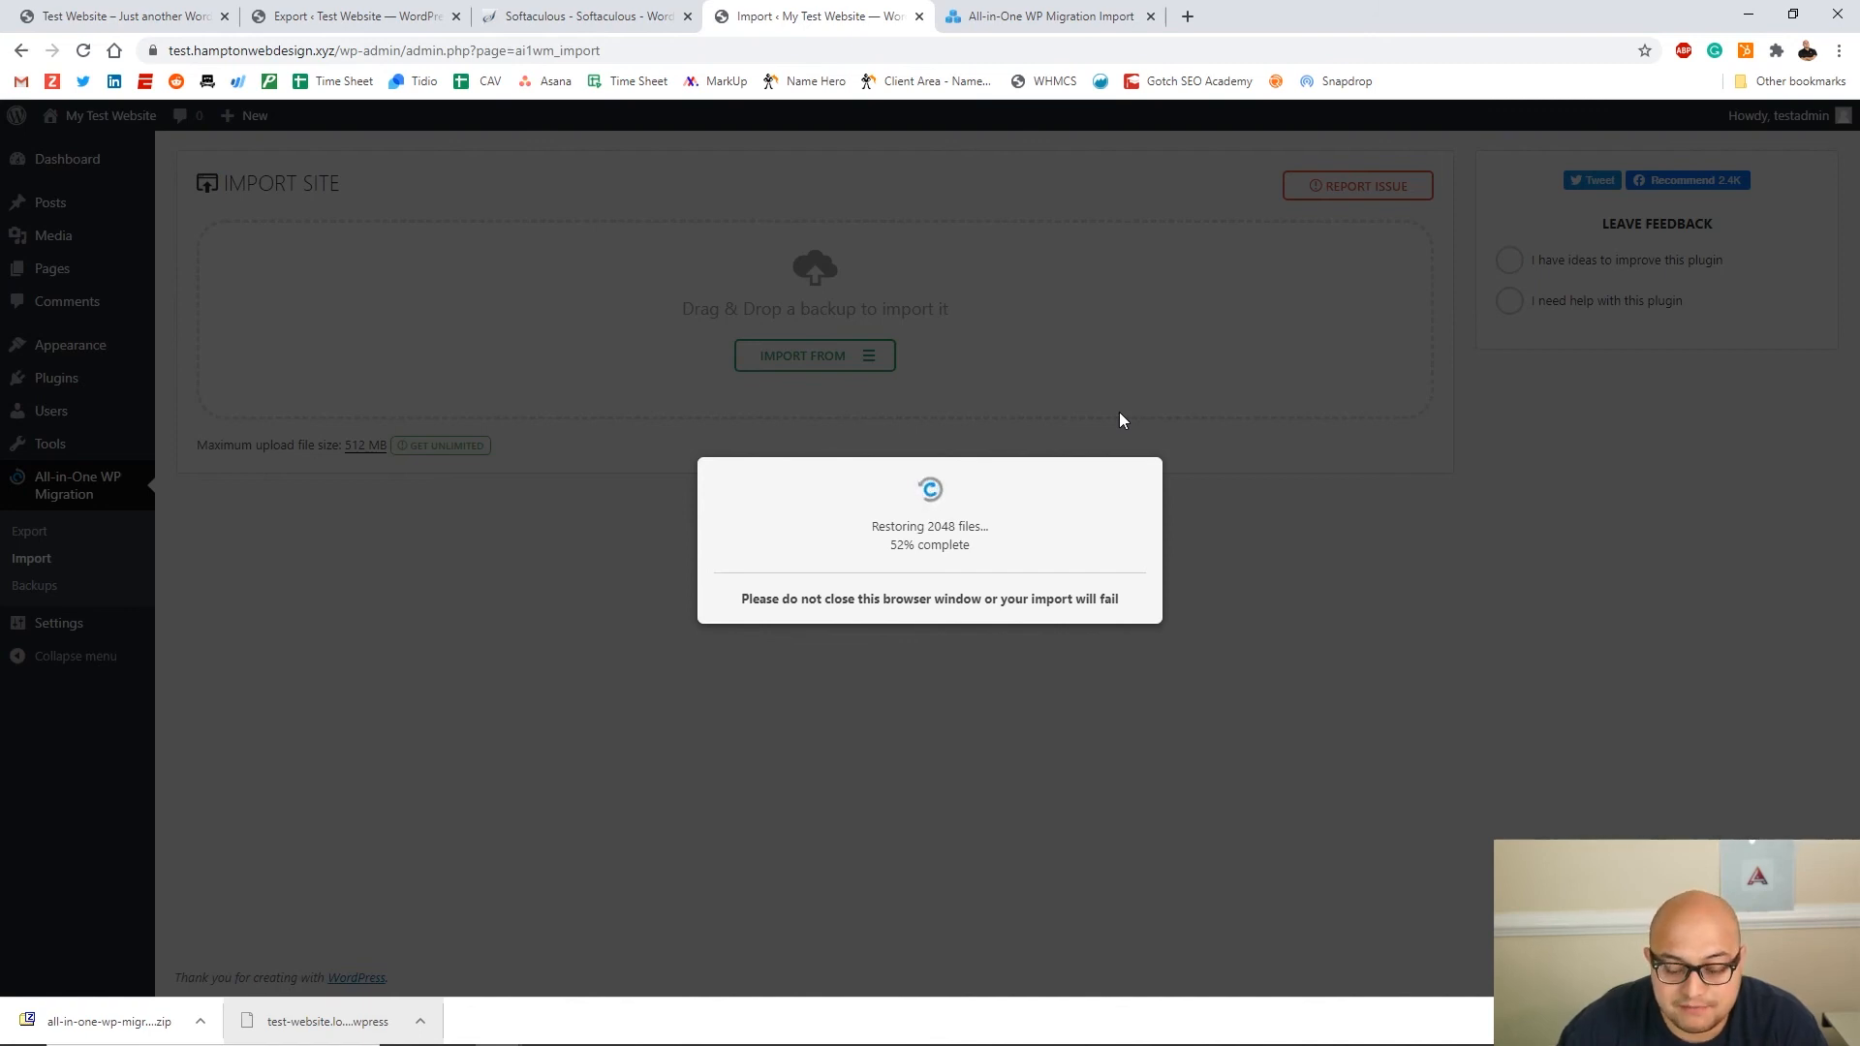
{"action": "left_click_drag", "start_coordinate": [782, 483], "coordinate": [1099, 486]}
{"action": "left_click", "coordinate": [1099, 486]}
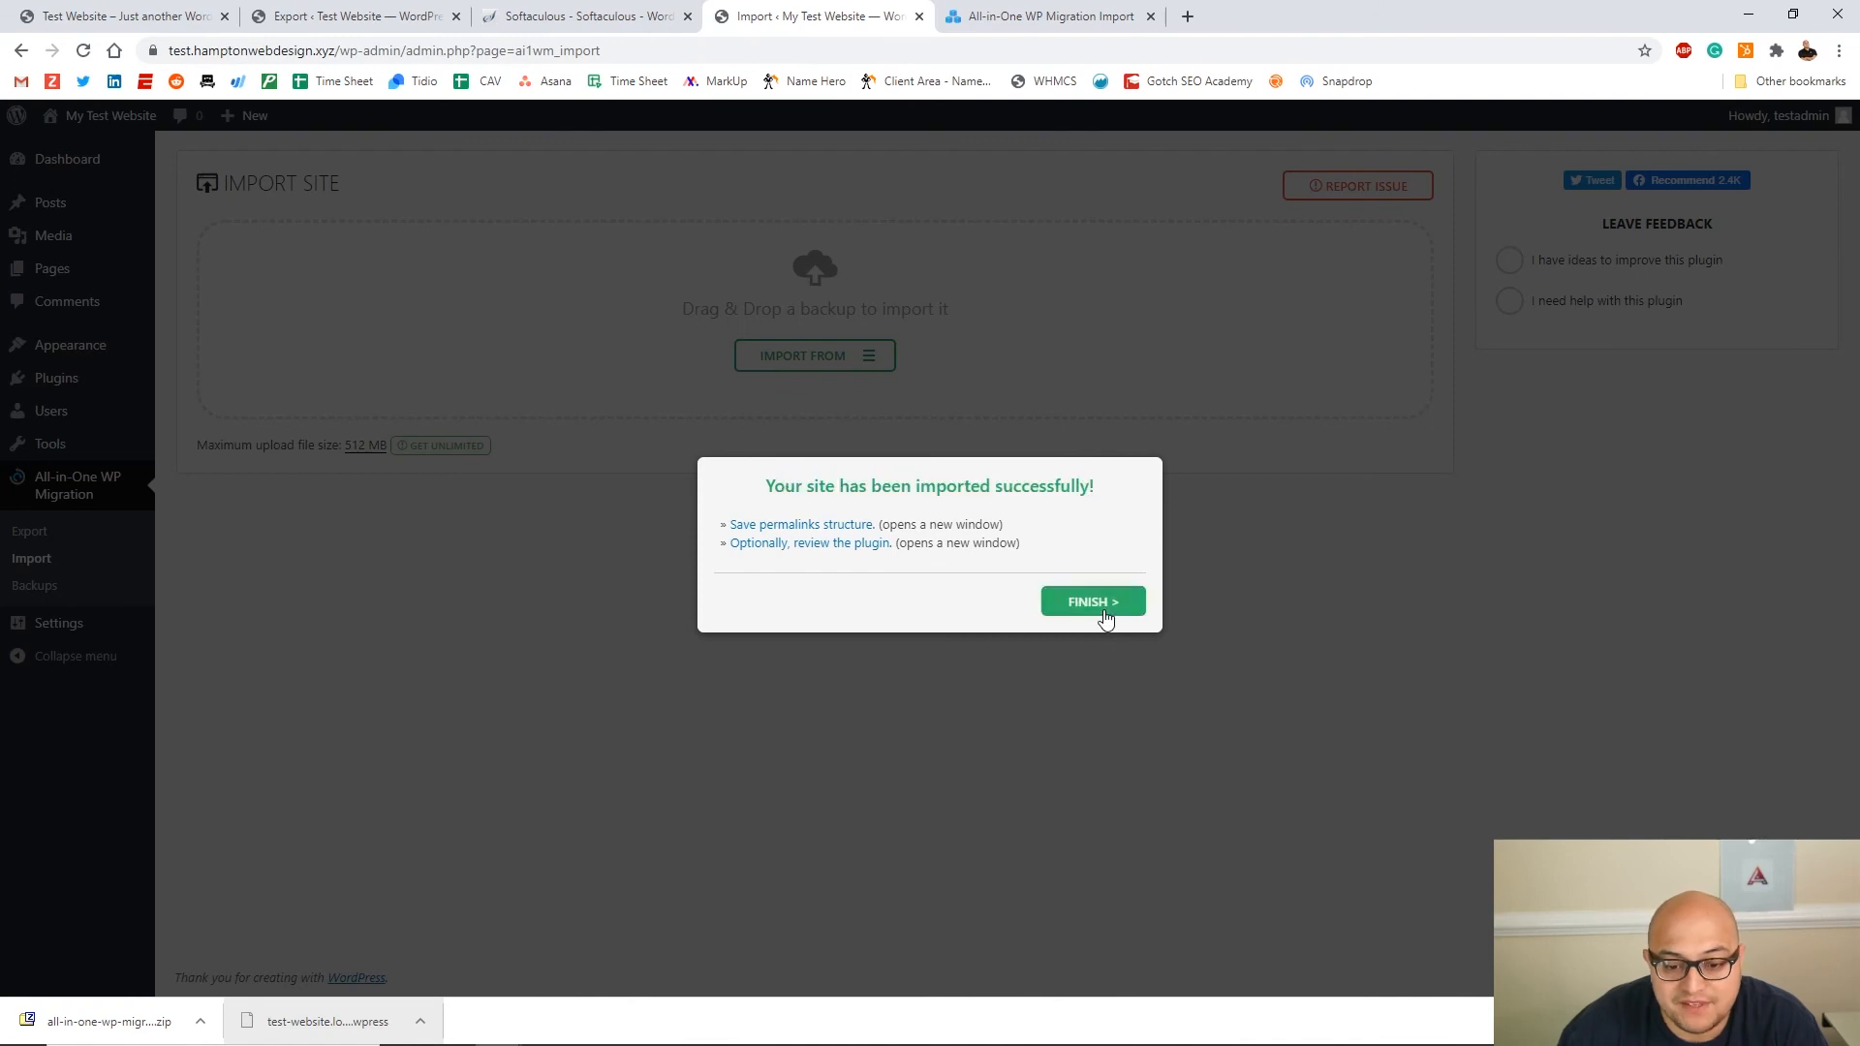
{"action": "left_click", "coordinate": [1105, 612]}
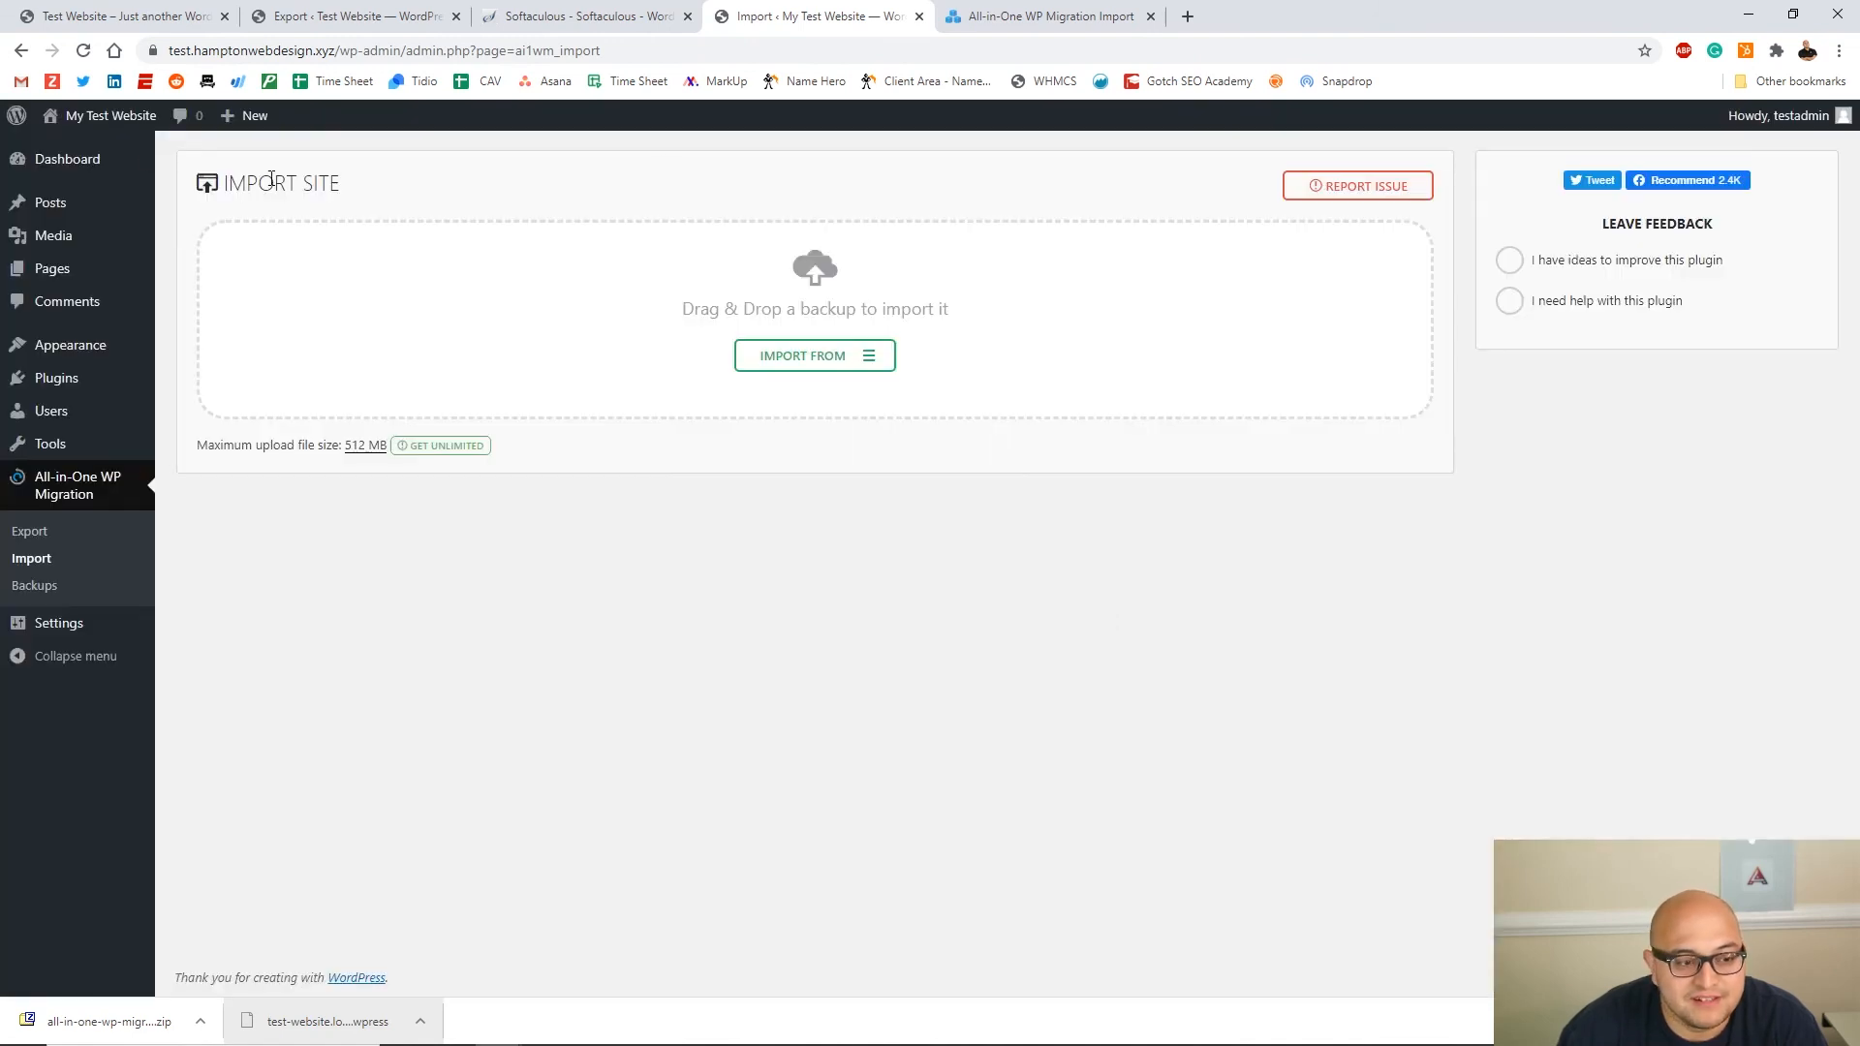
Open the live homepage in a new tab and scroll through the migrated Mountain-themed page
{"action": "middle_click", "coordinate": [84, 120]}
{"action": "left_click", "coordinate": [1249, 16]}
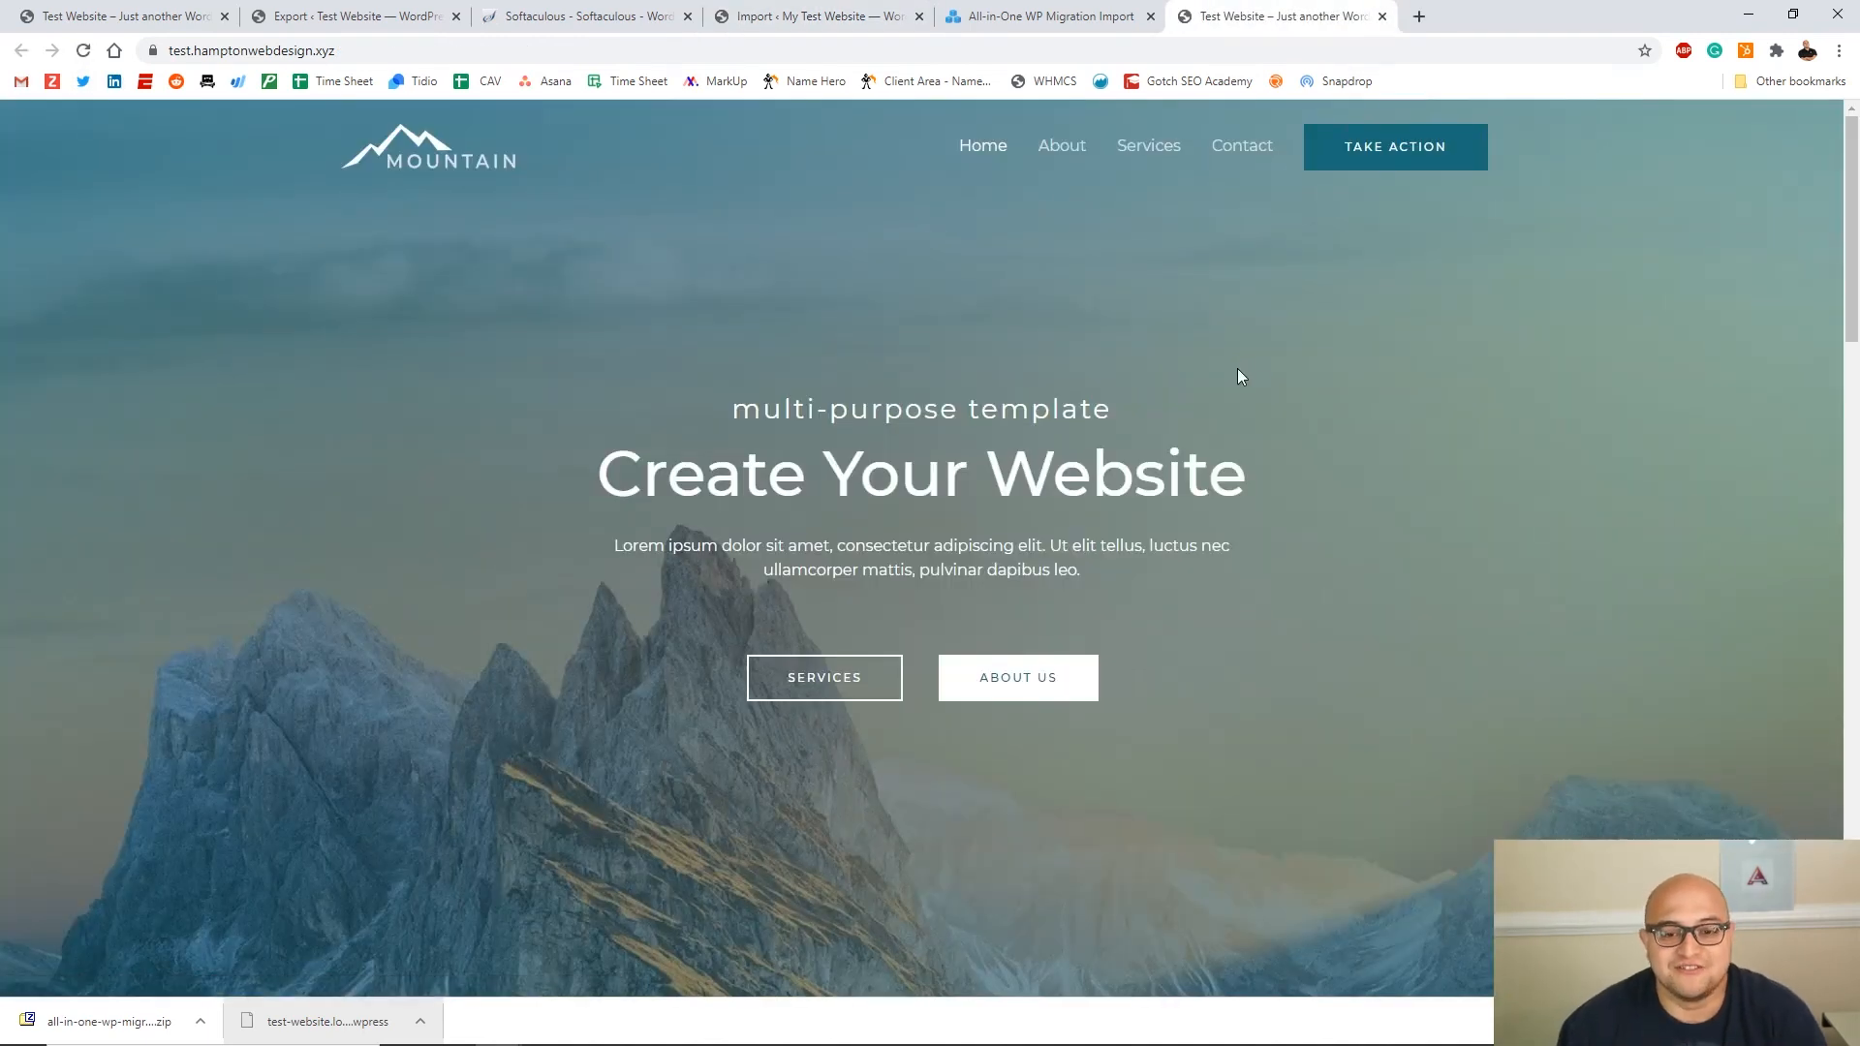
{"action": "left_click_drag", "start_coordinate": [722, 402], "coordinate": [783, 408]}
{"action": "left_click", "coordinate": [1340, 566]}
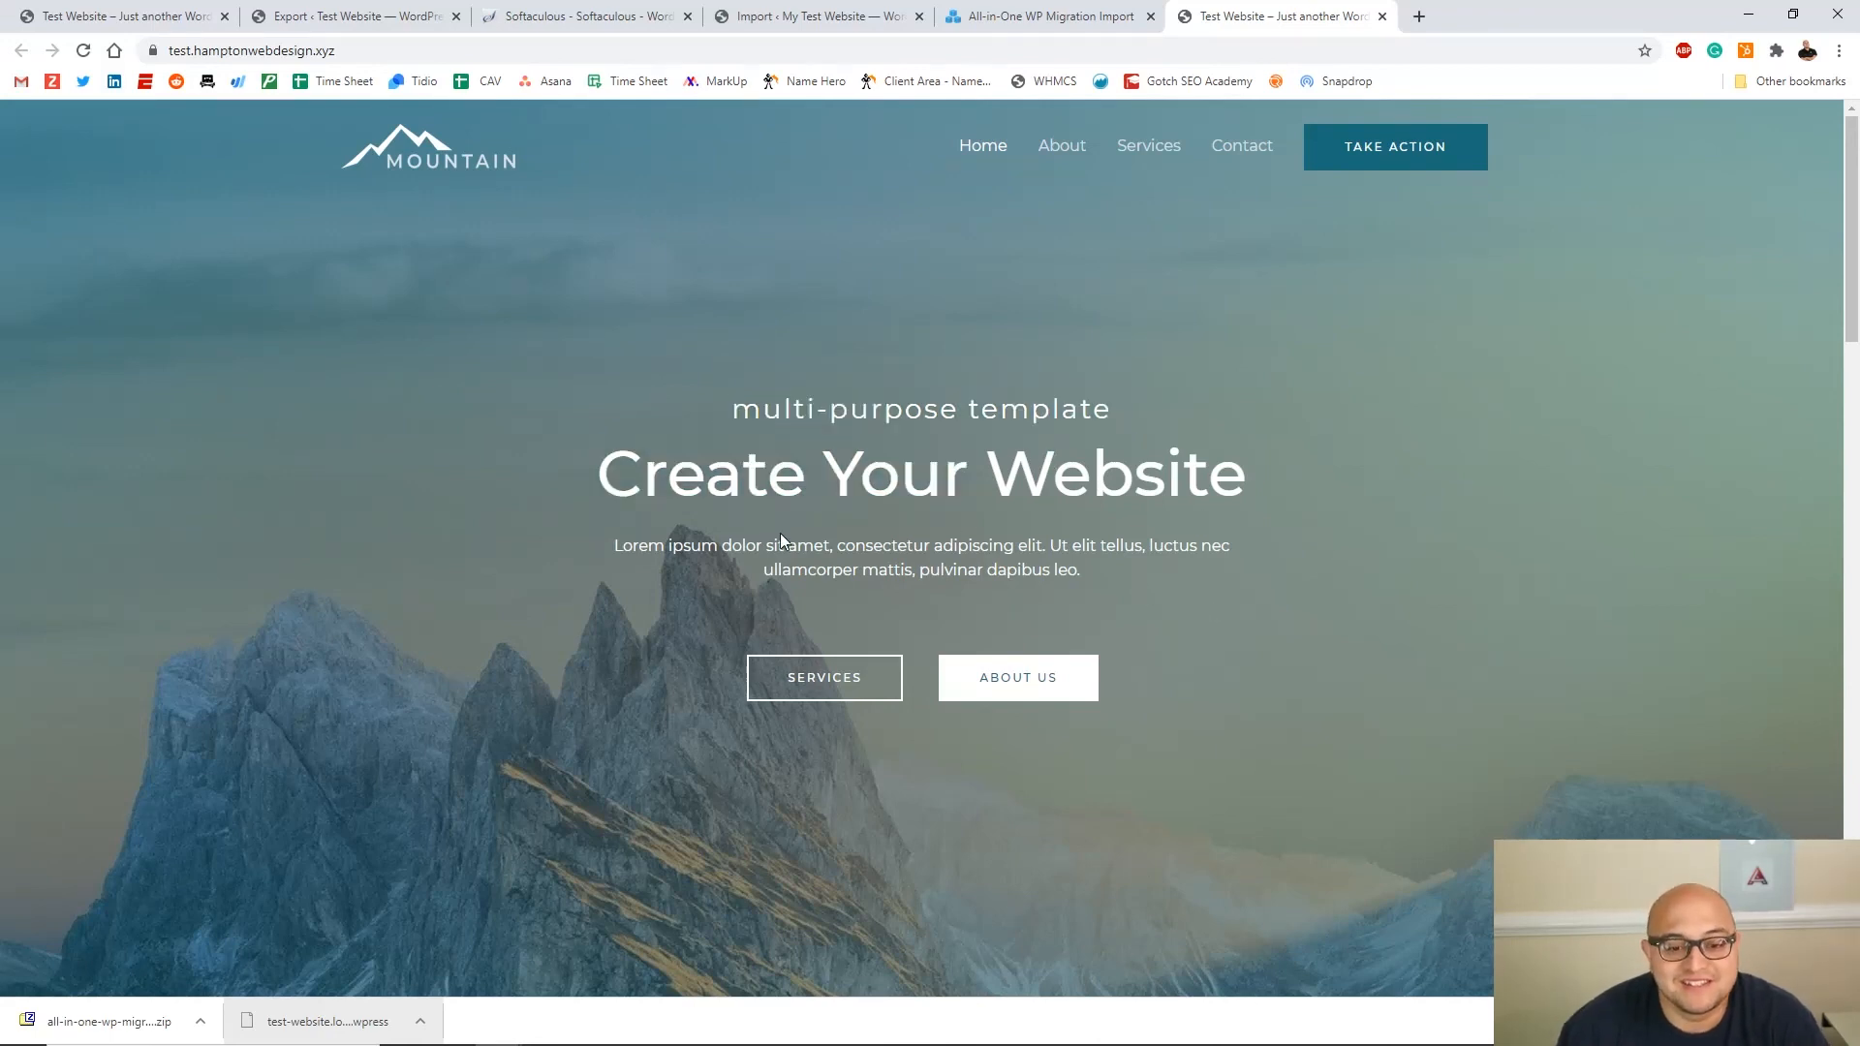
{"action": "scroll", "coordinate": [781, 533], "scroll_direction": "down", "scroll_amount": 3}
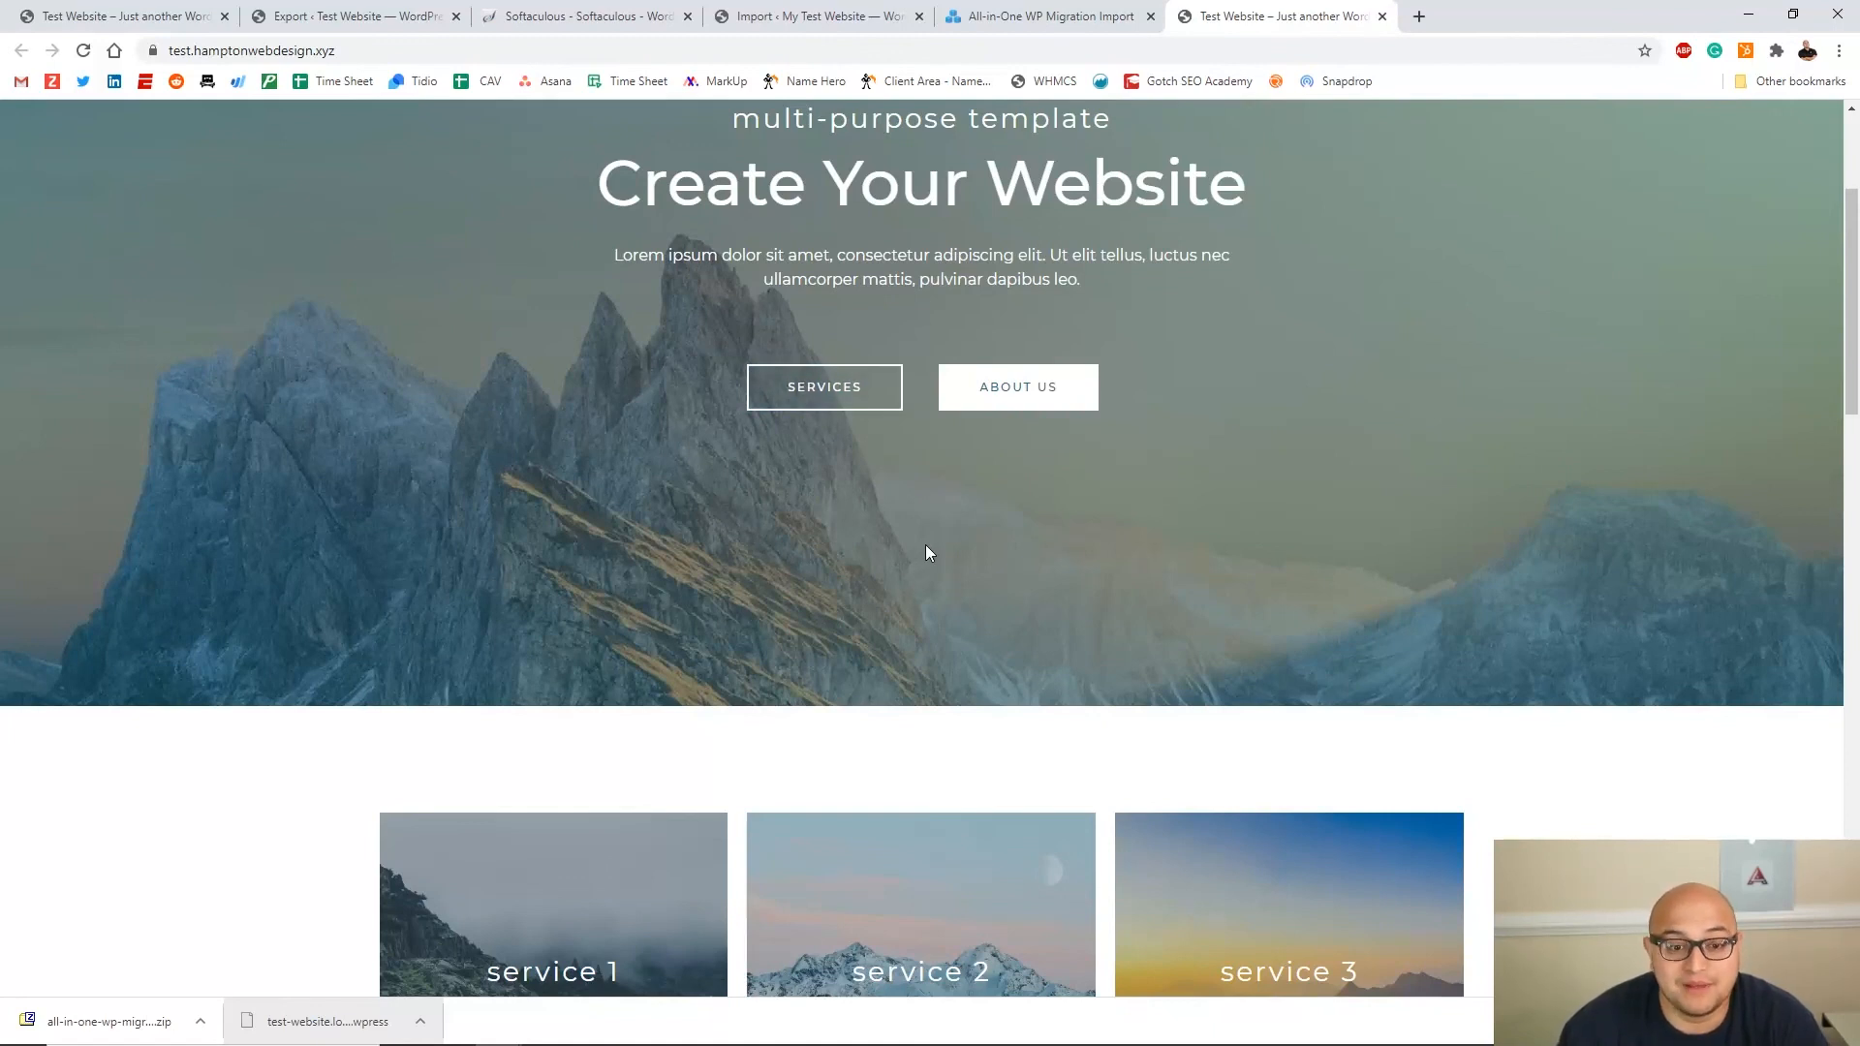
{"action": "scroll", "coordinate": [1230, 484], "scroll_direction": "up", "scroll_amount": 3}
{"action": "left_click_drag", "start_coordinate": [1248, 617], "coordinate": [388, 311]}
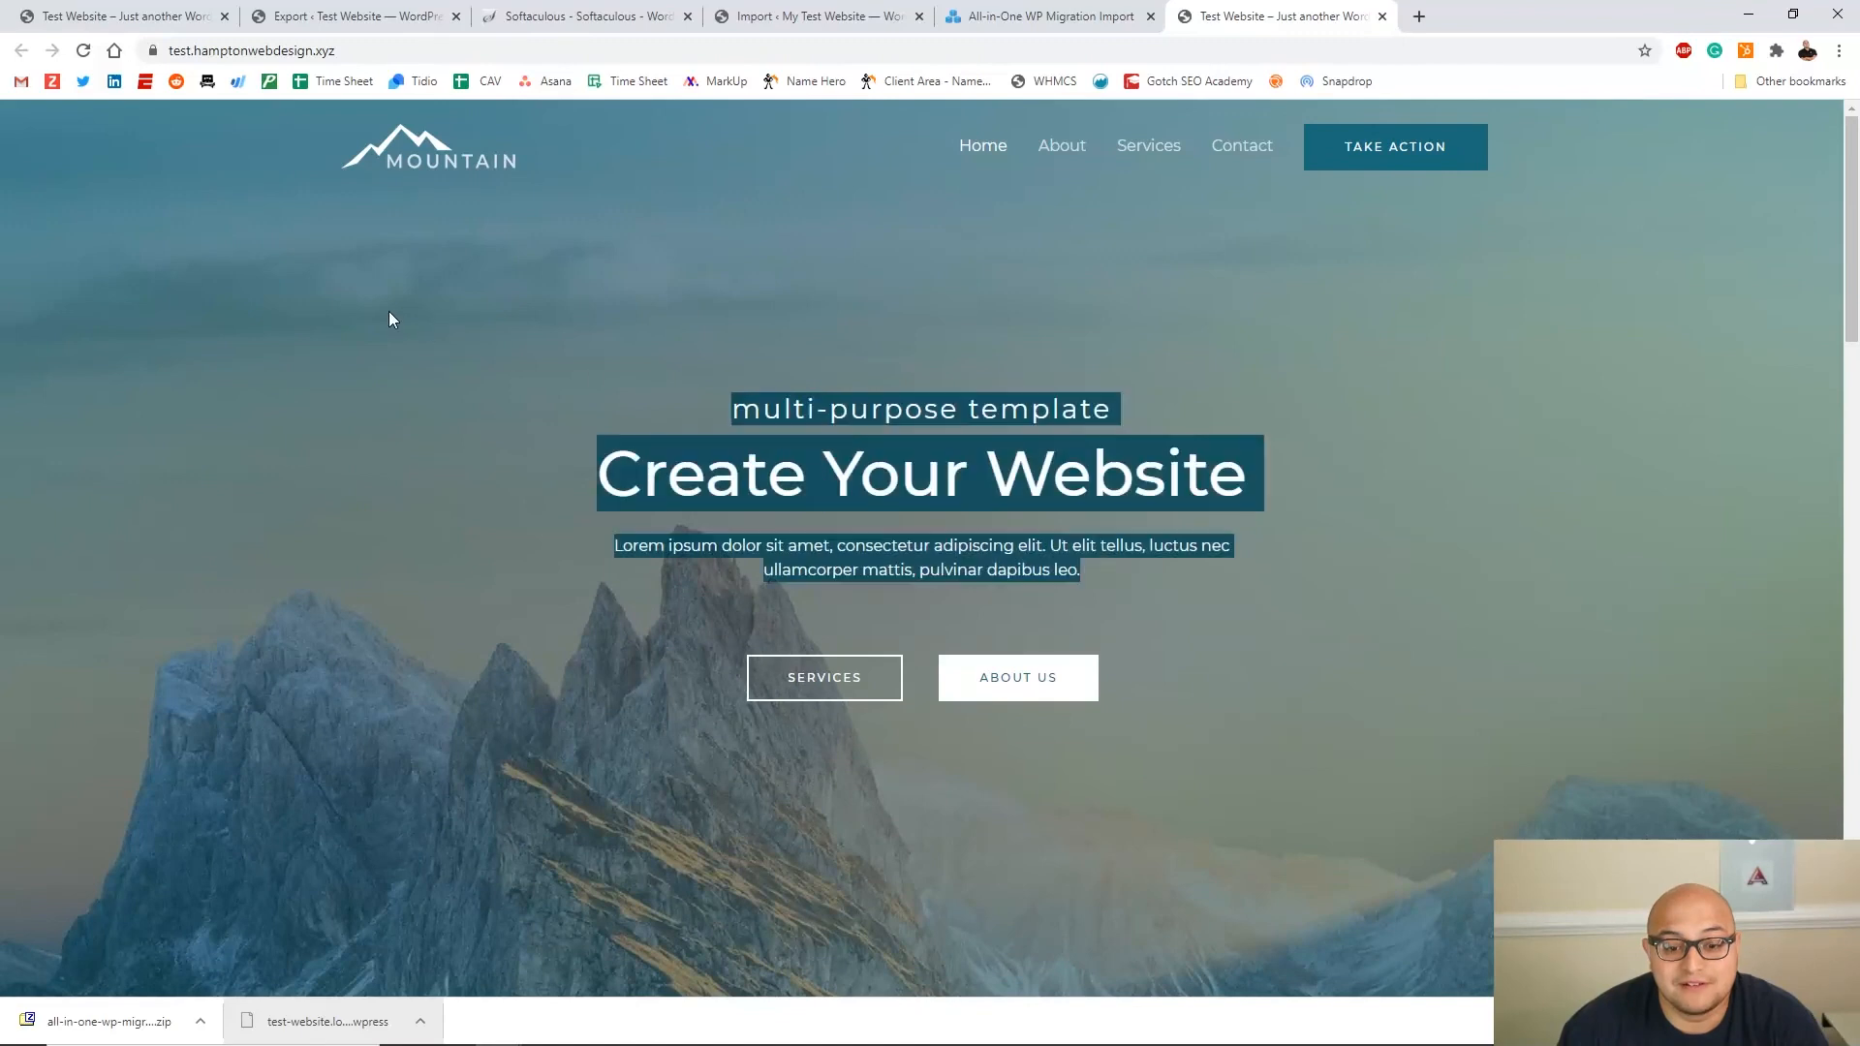
{"action": "left_click", "coordinate": [368, 237]}
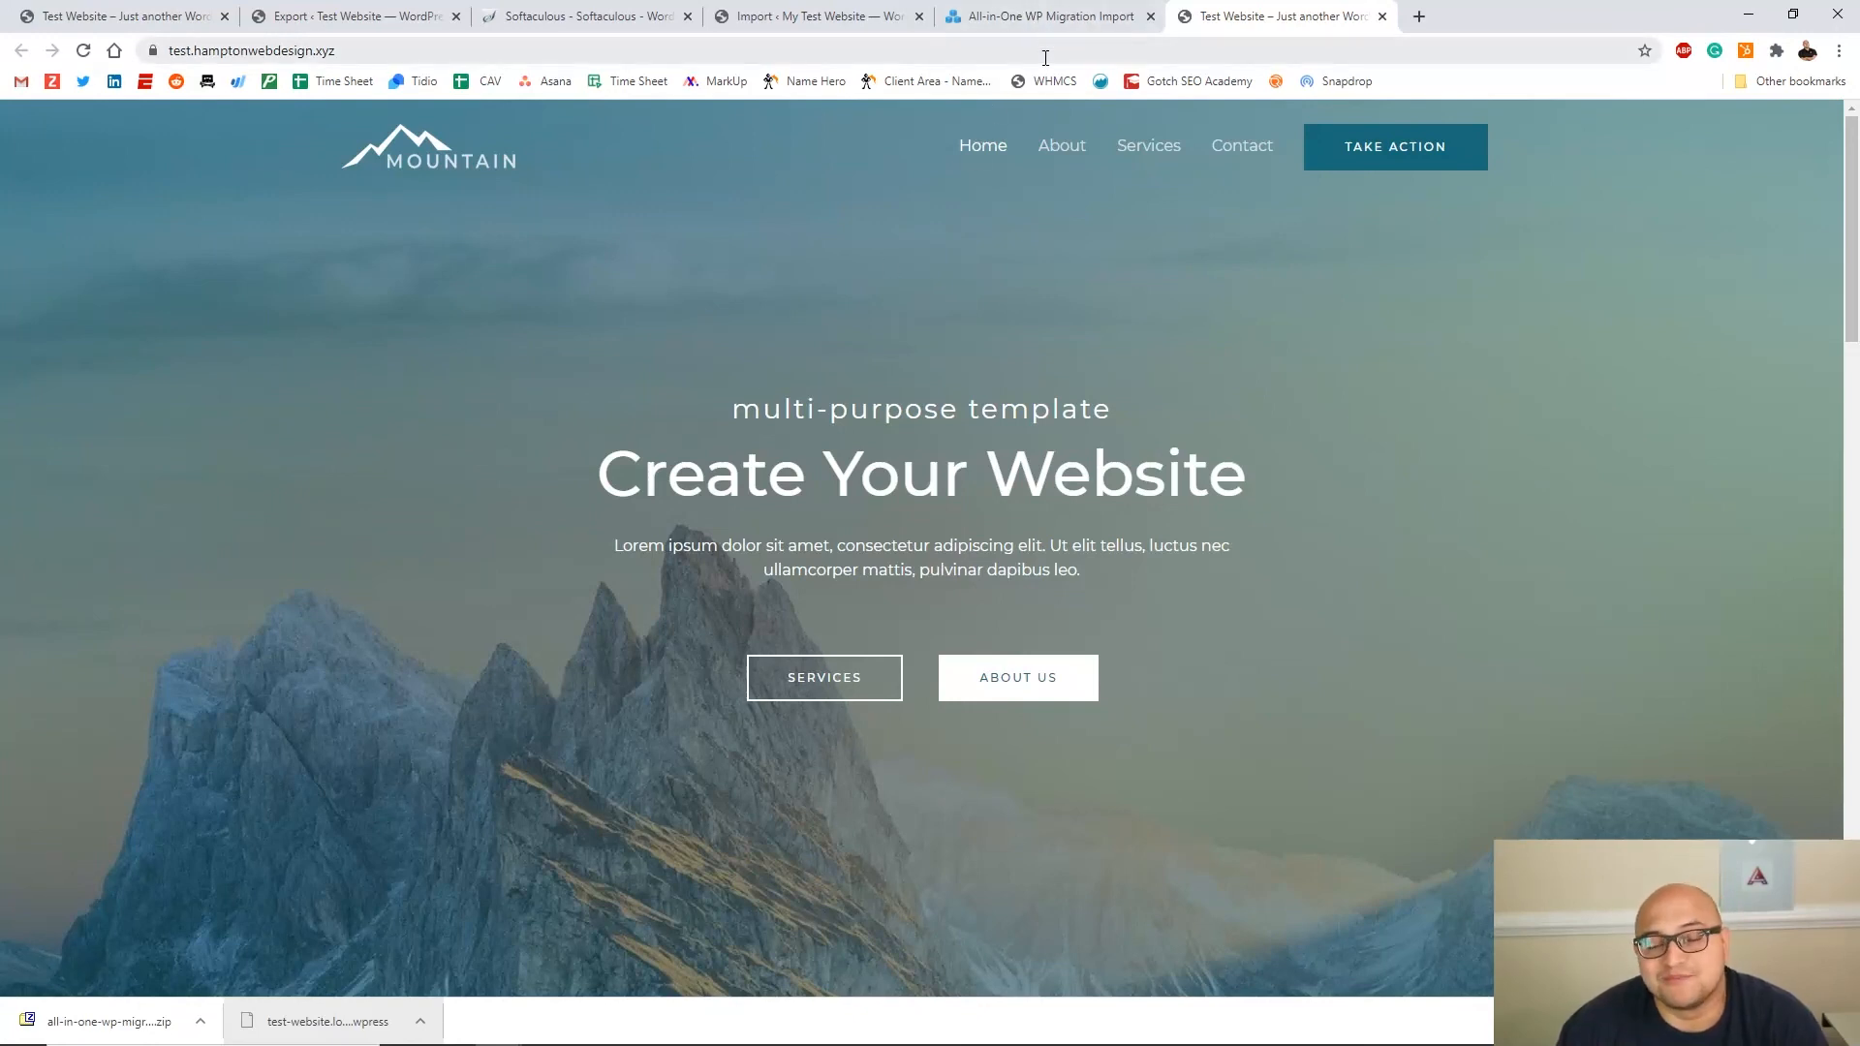
{"action": "scroll", "coordinate": [1333, 490], "scroll_direction": "down", "scroll_amount": 9}
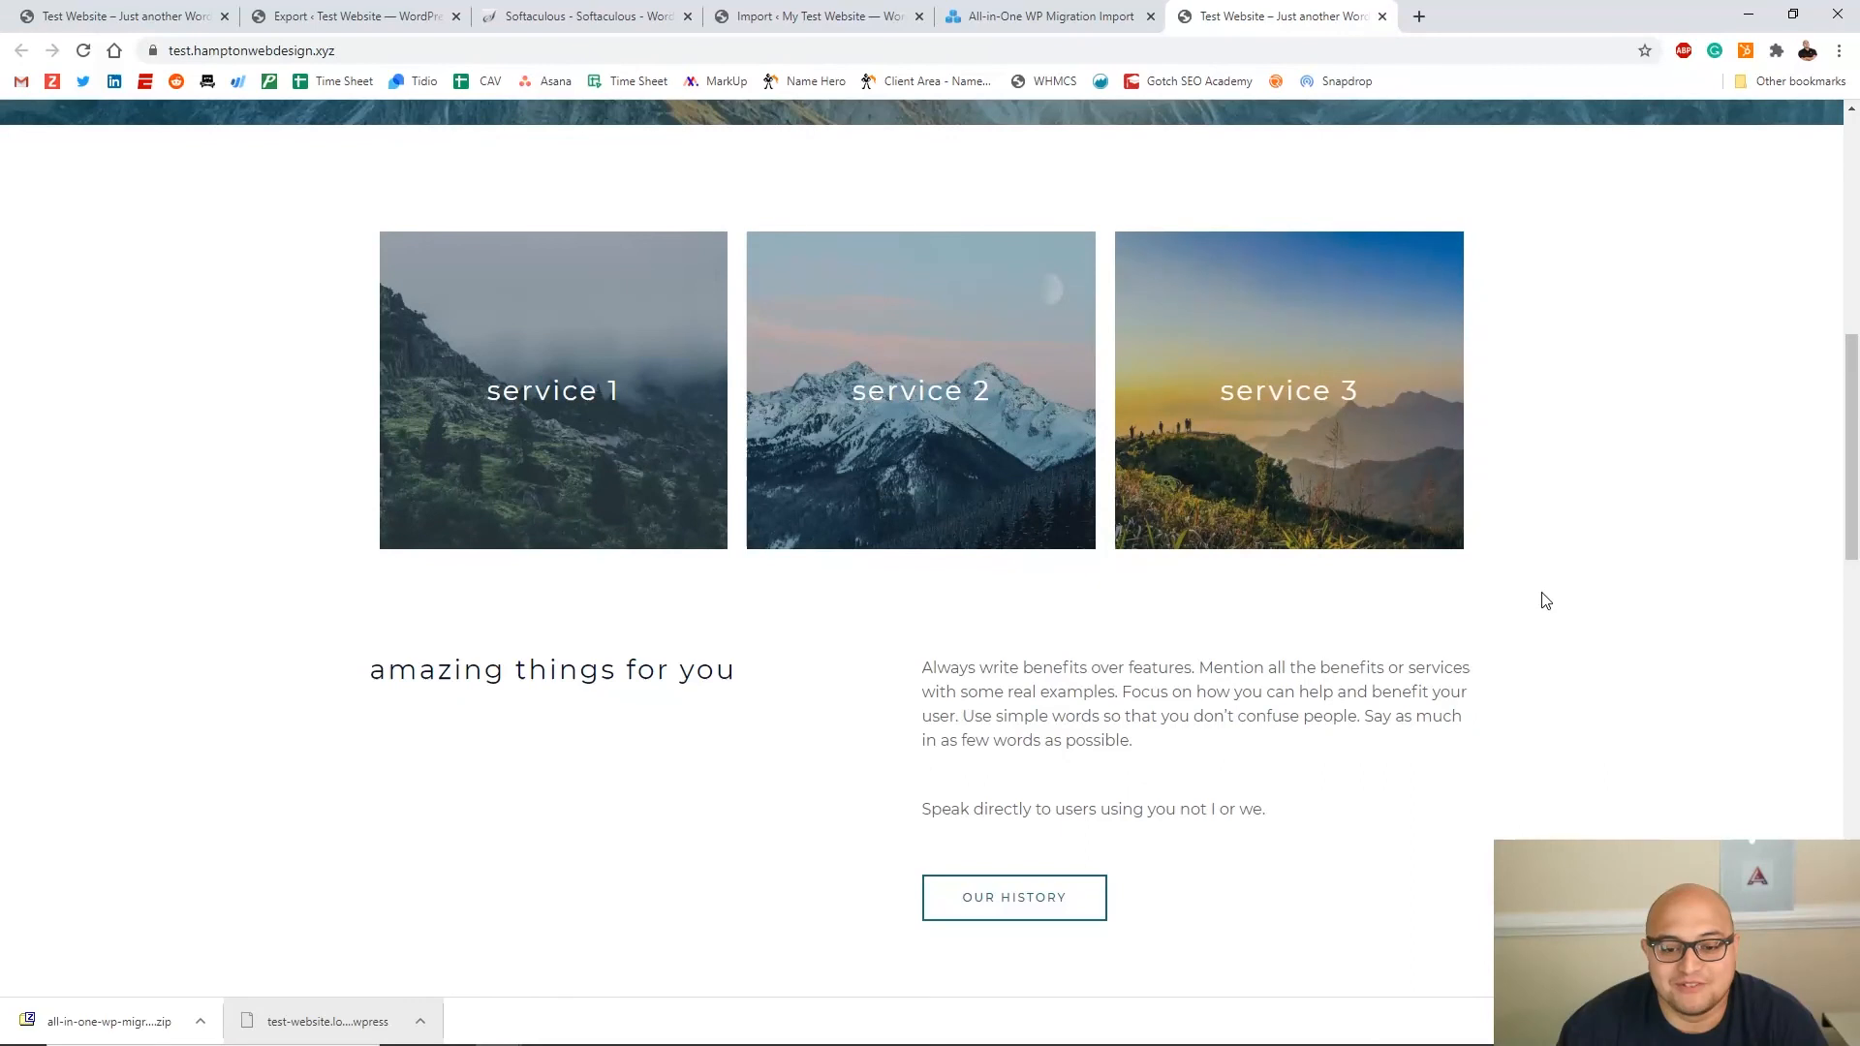
{"action": "scroll", "coordinate": [920, 421], "scroll_direction": "up", "scroll_amount": 9}
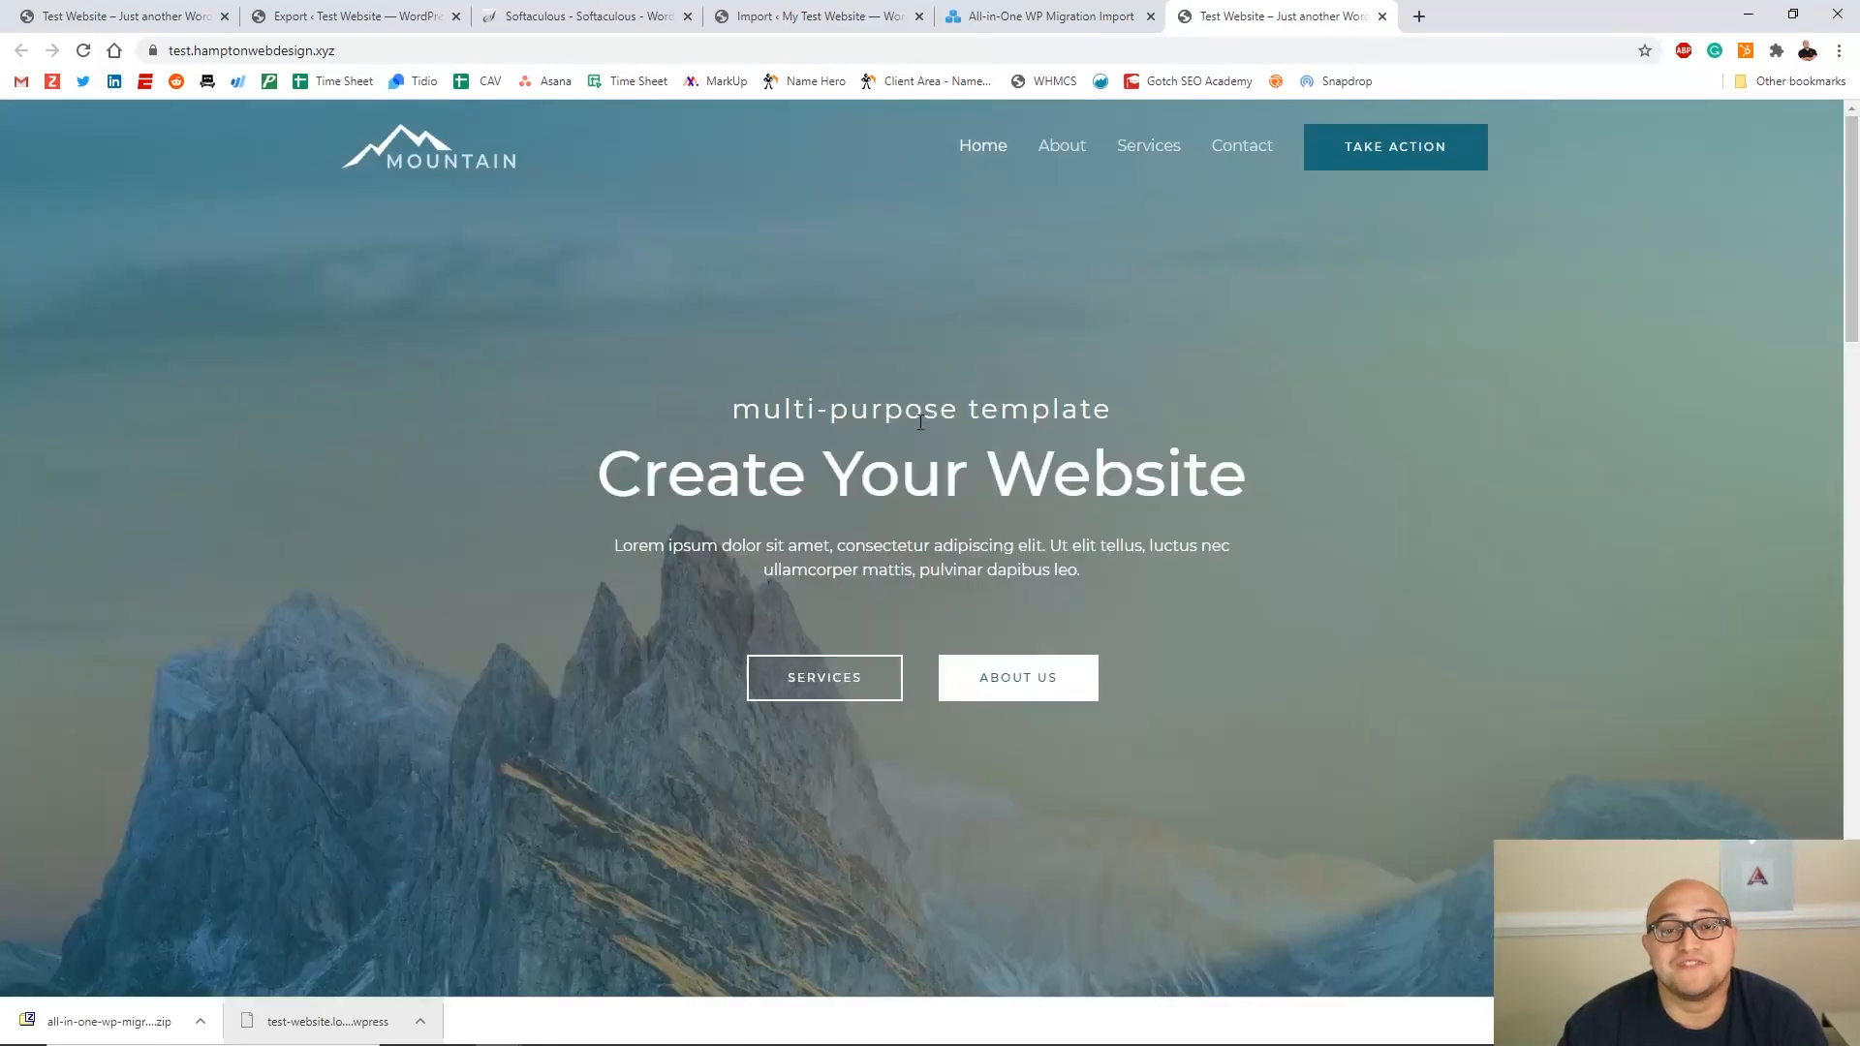